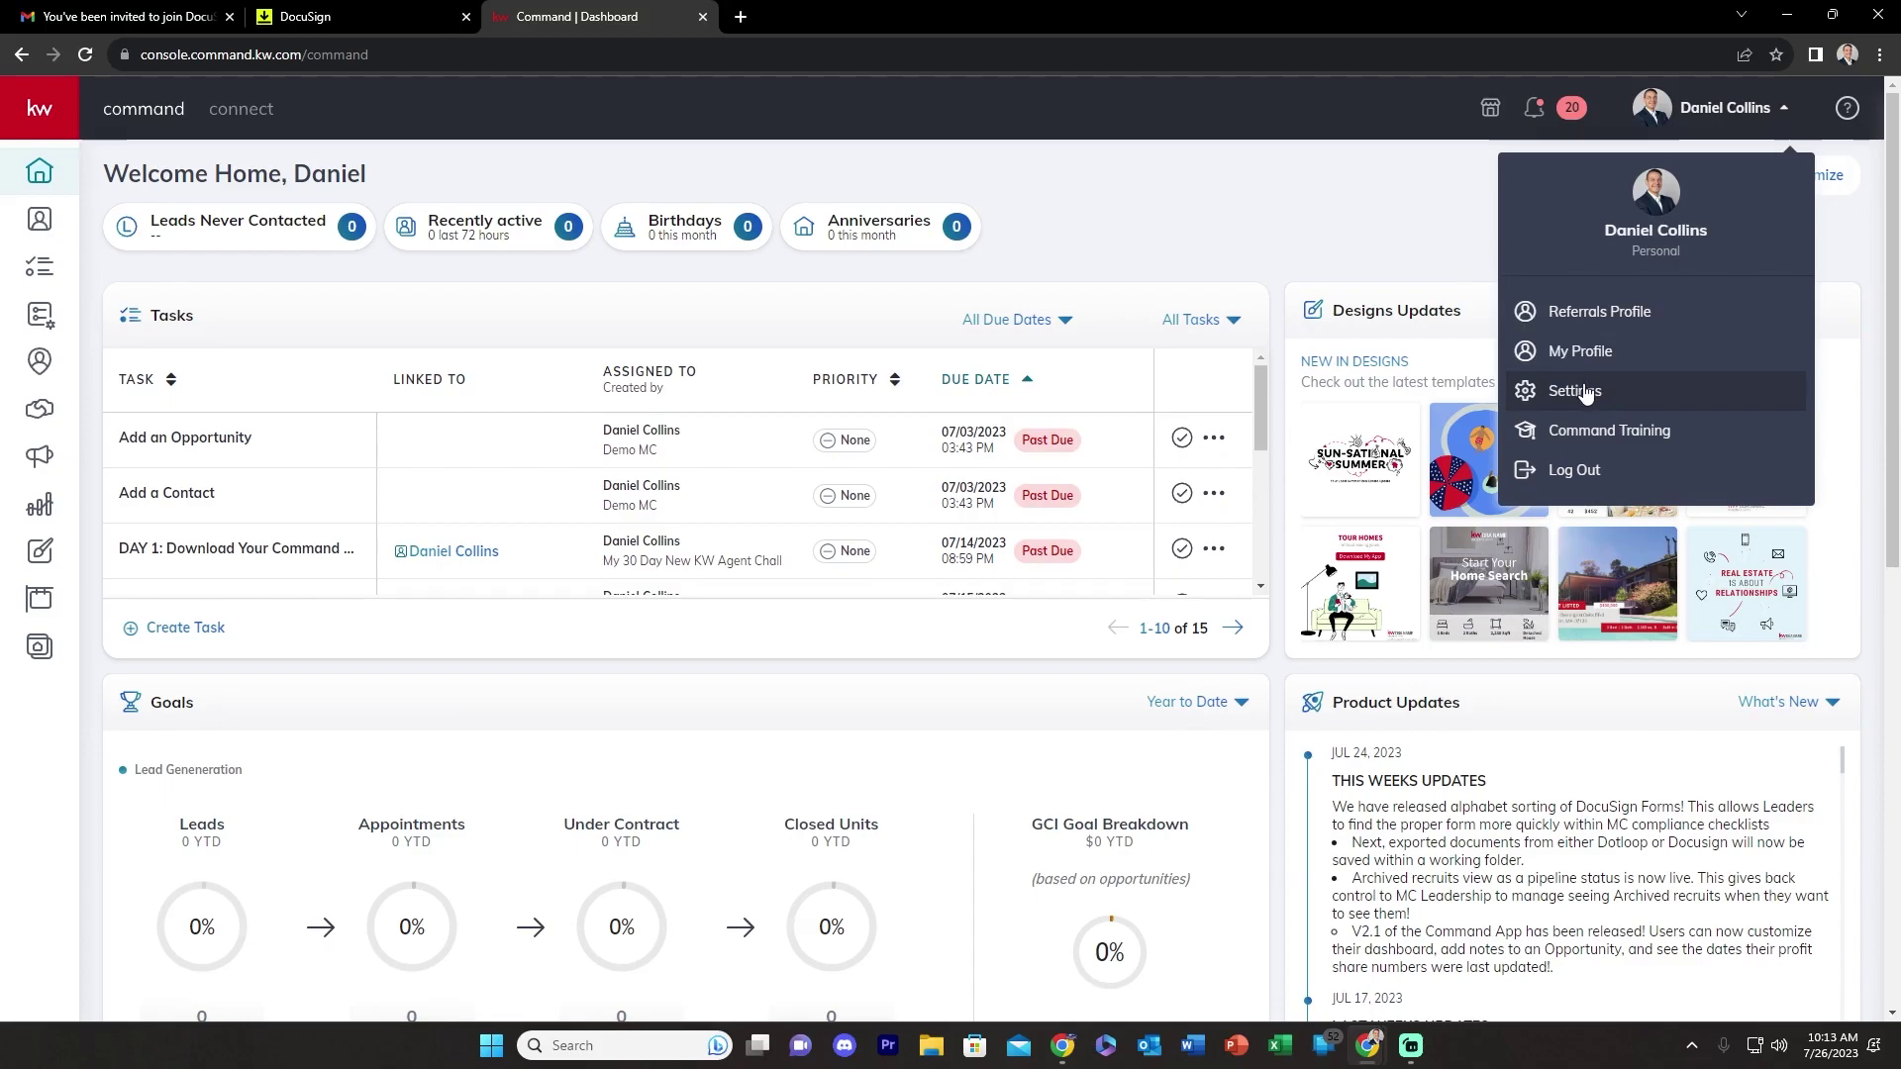
- From Settings' Gmail tab, open the DocuSign Rooms invitation email and accept the invite
click(1585, 394)
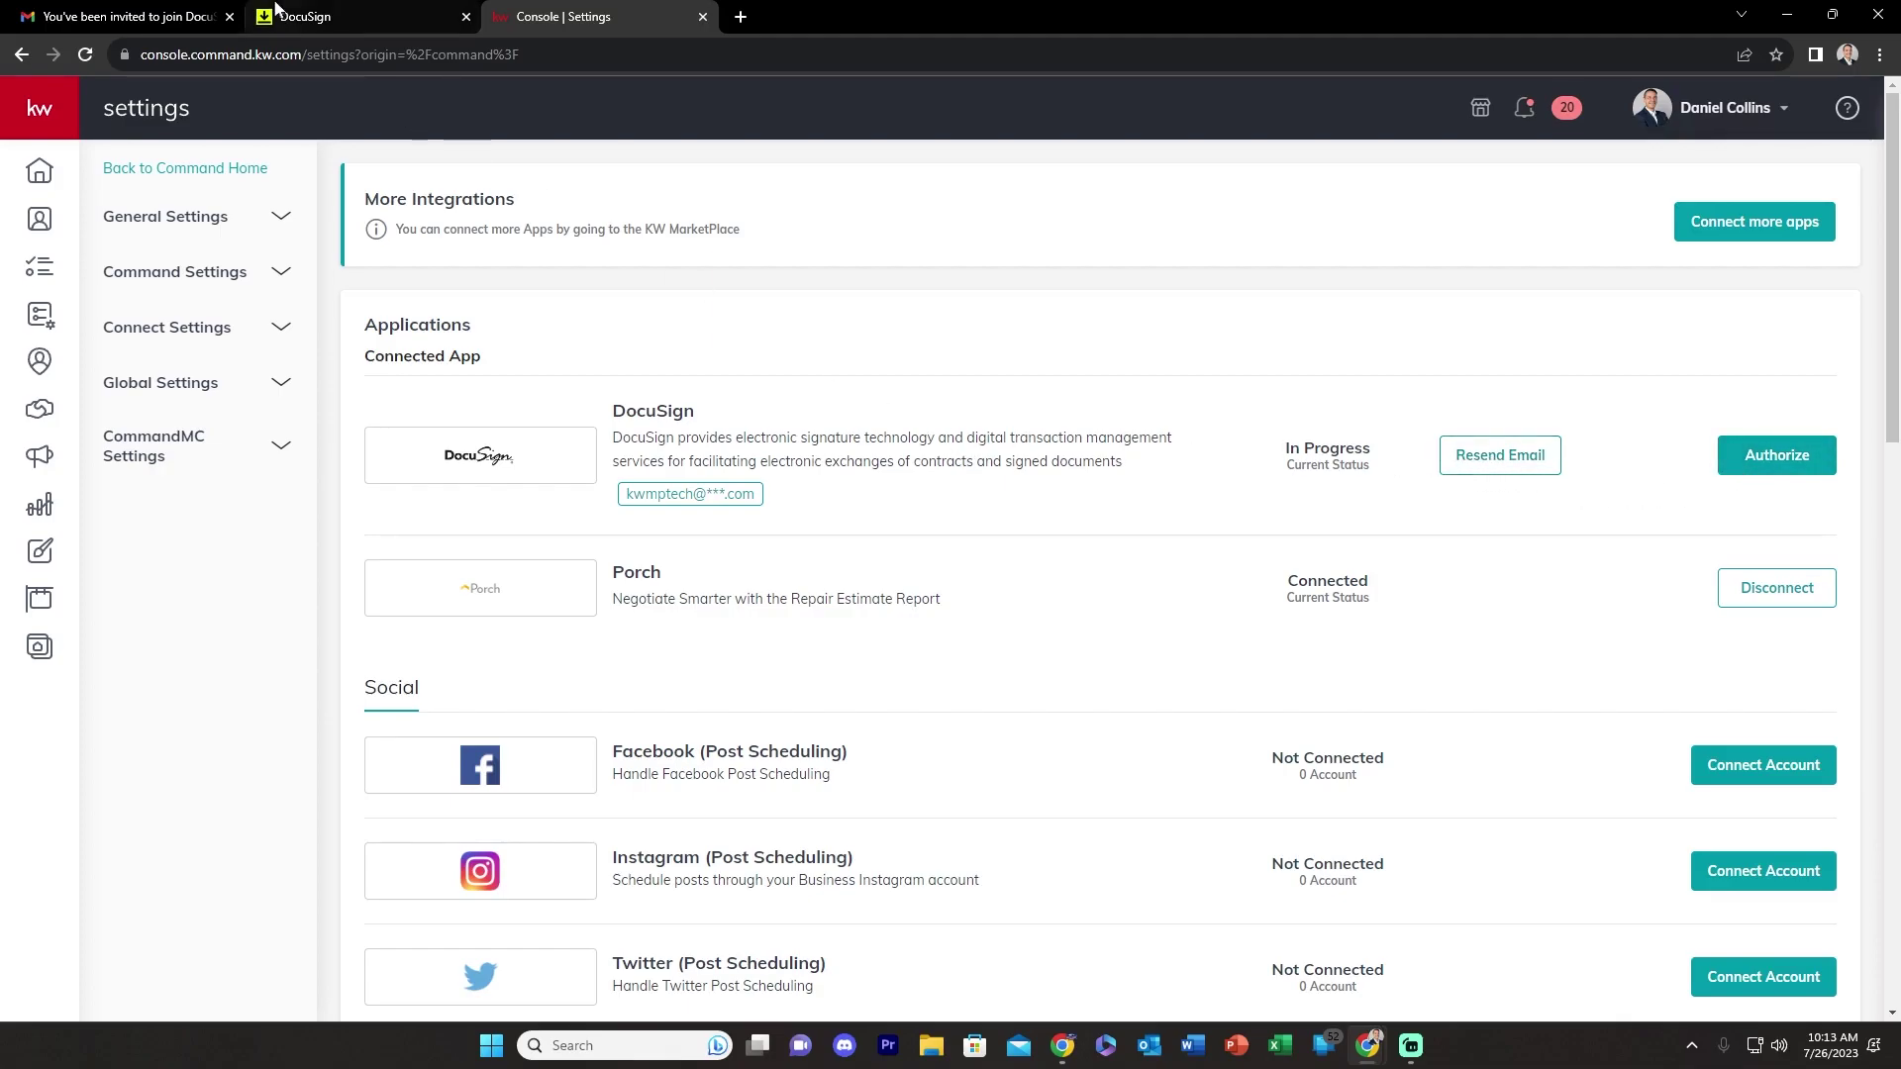
click(319, 12)
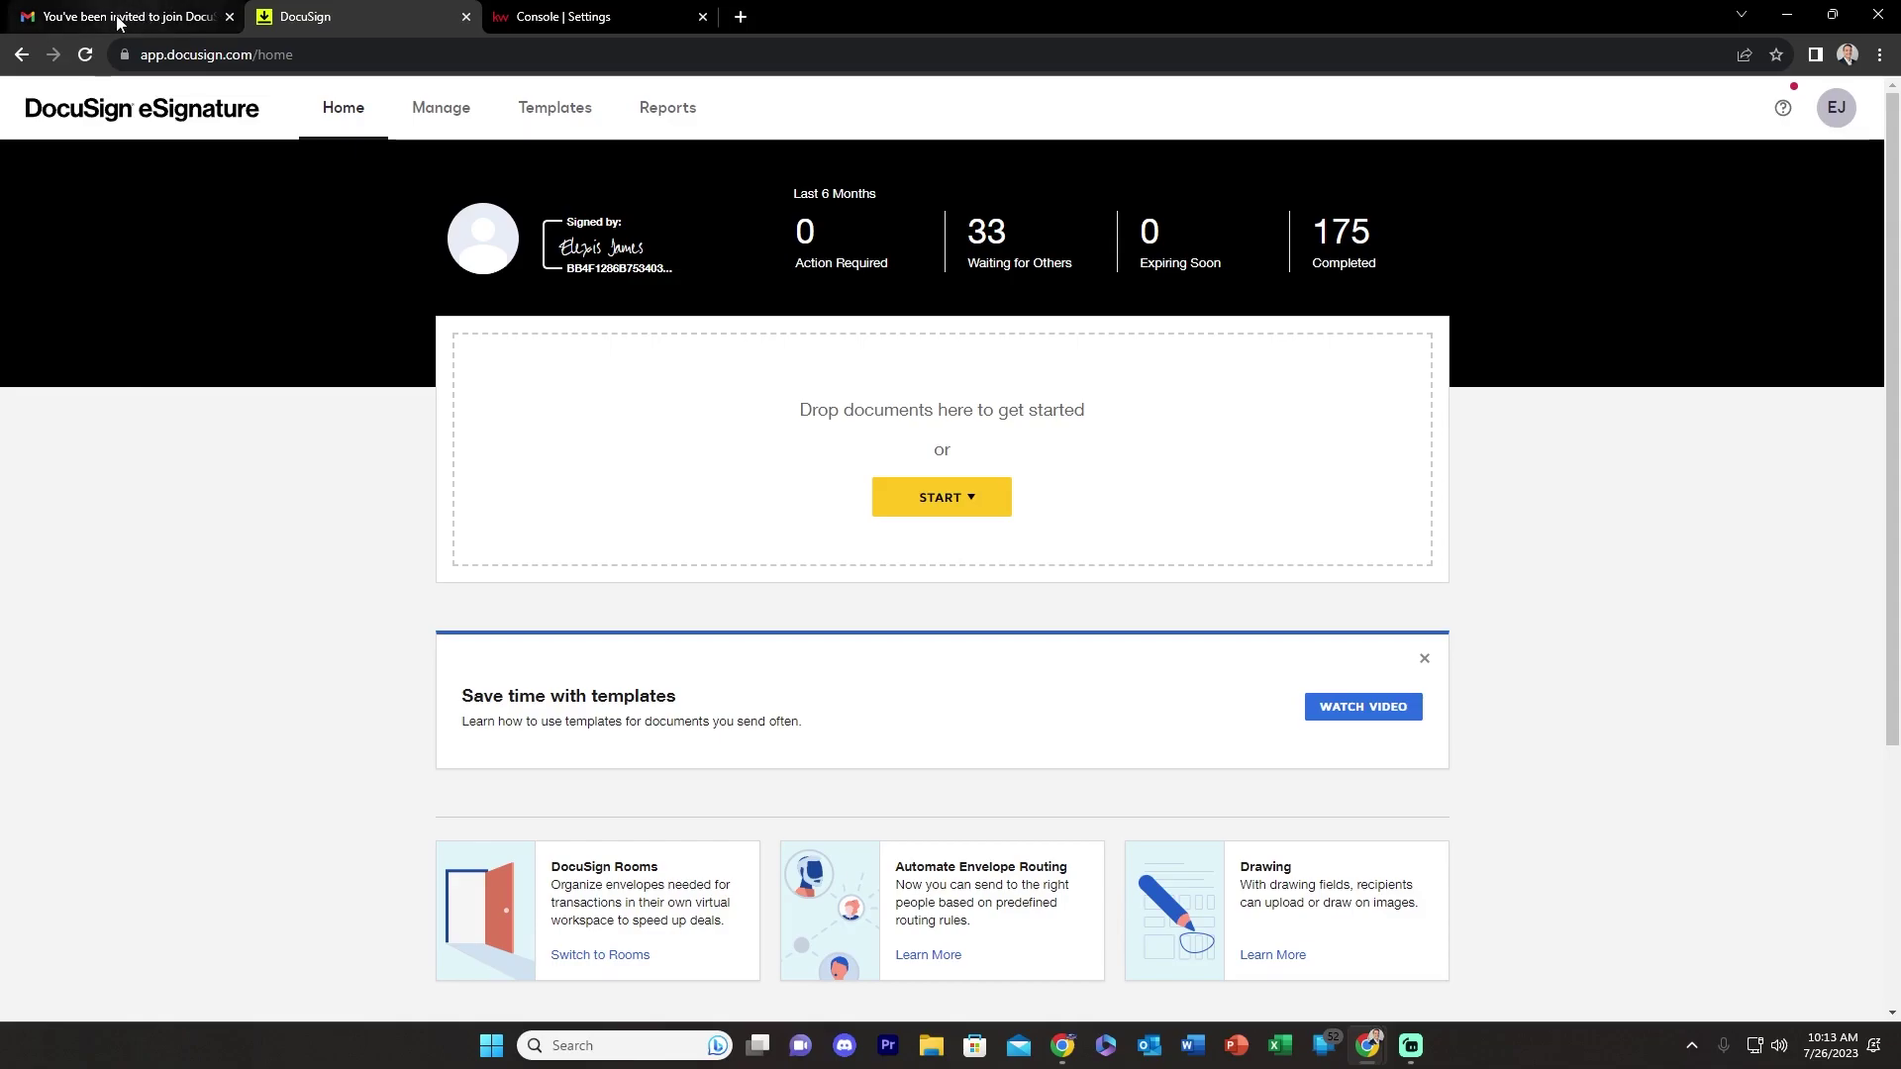
click(129, 17)
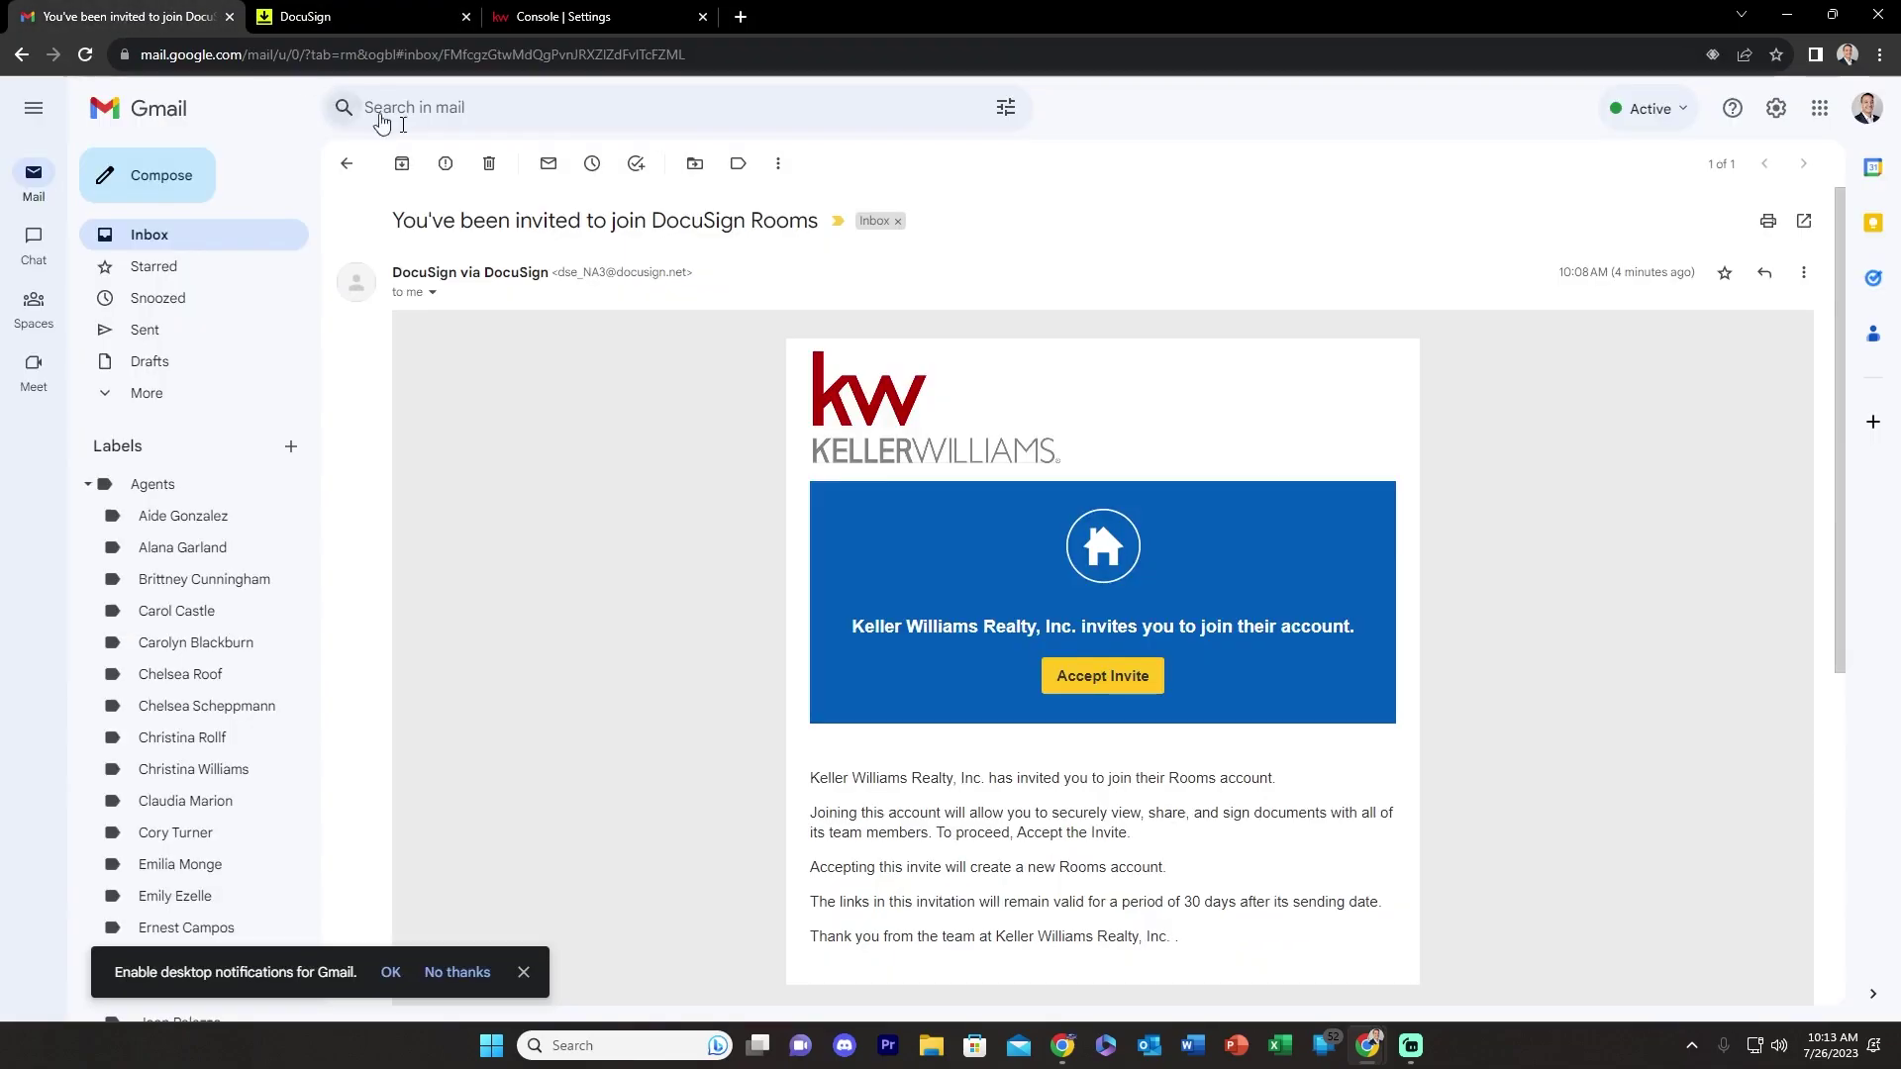
click(1090, 681)
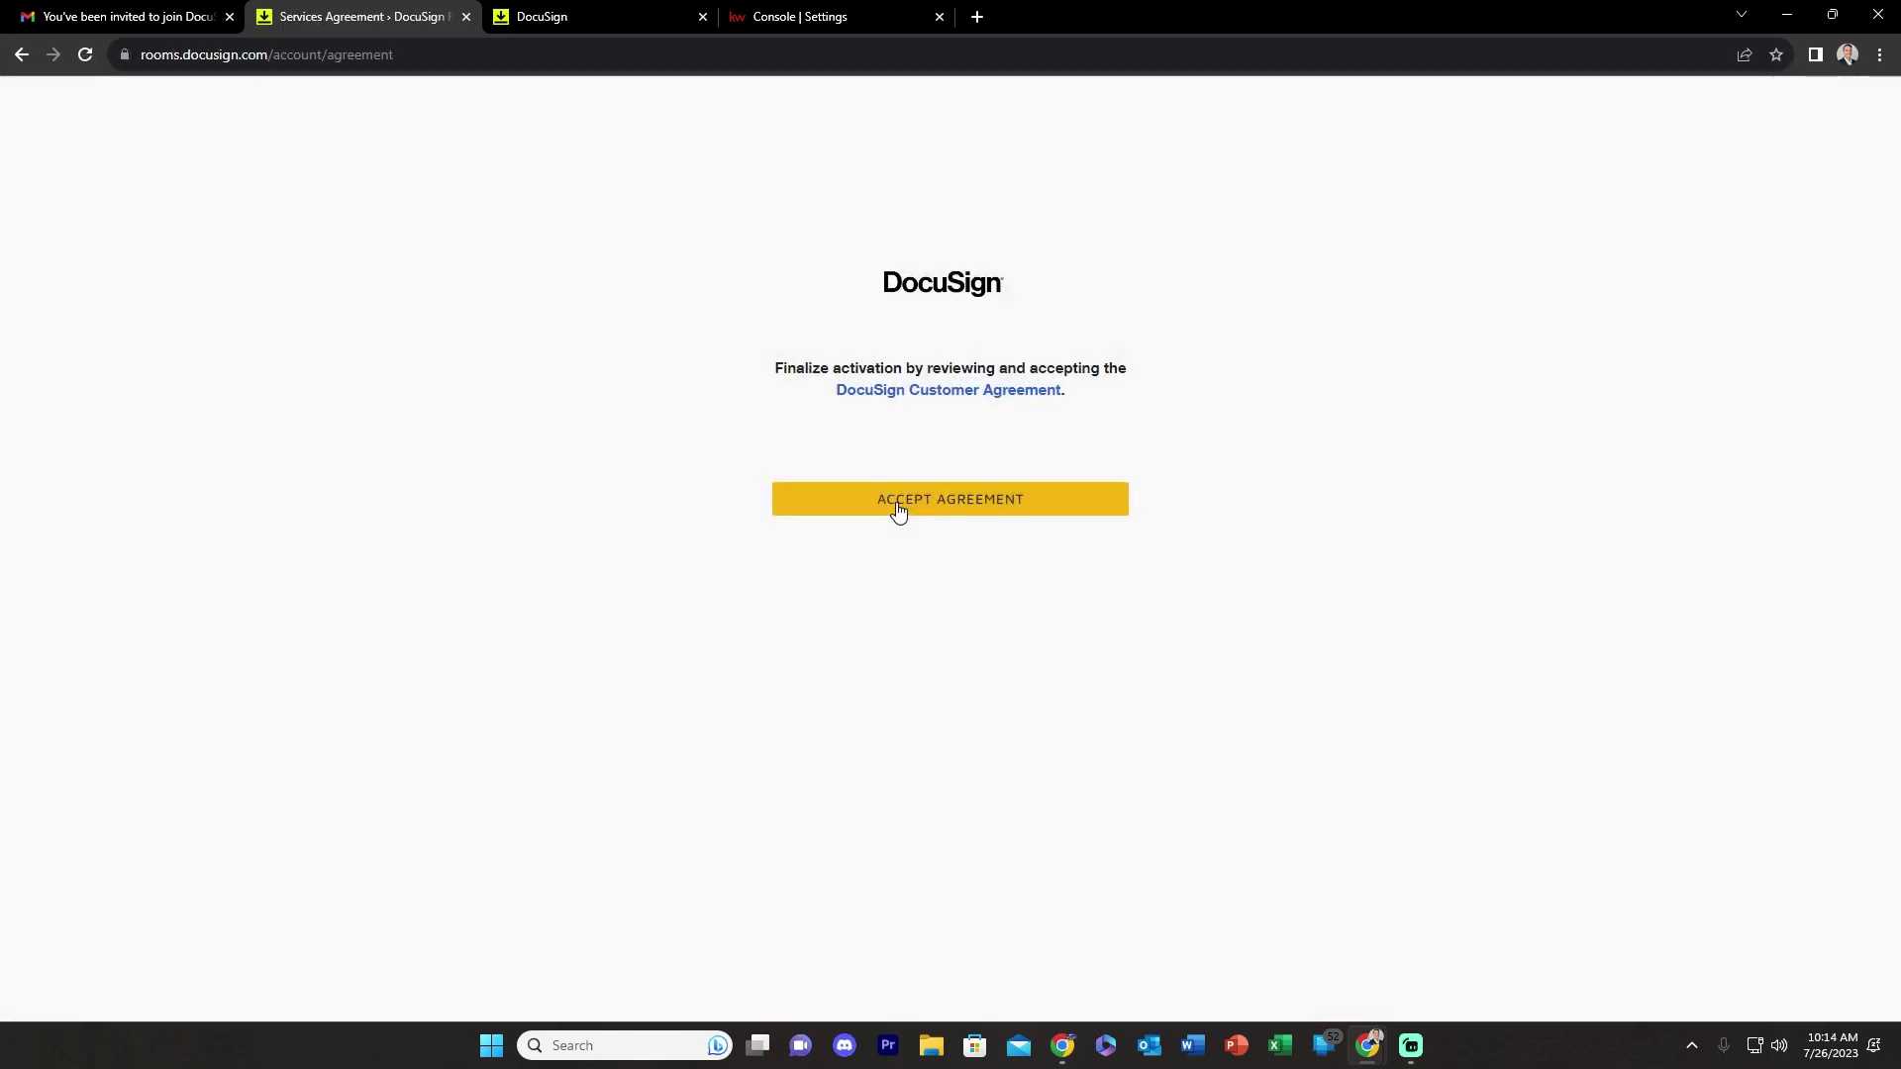
- Accept the DocuSign Customer Agreement and authorize the Rooms account for Command
click(898, 510)
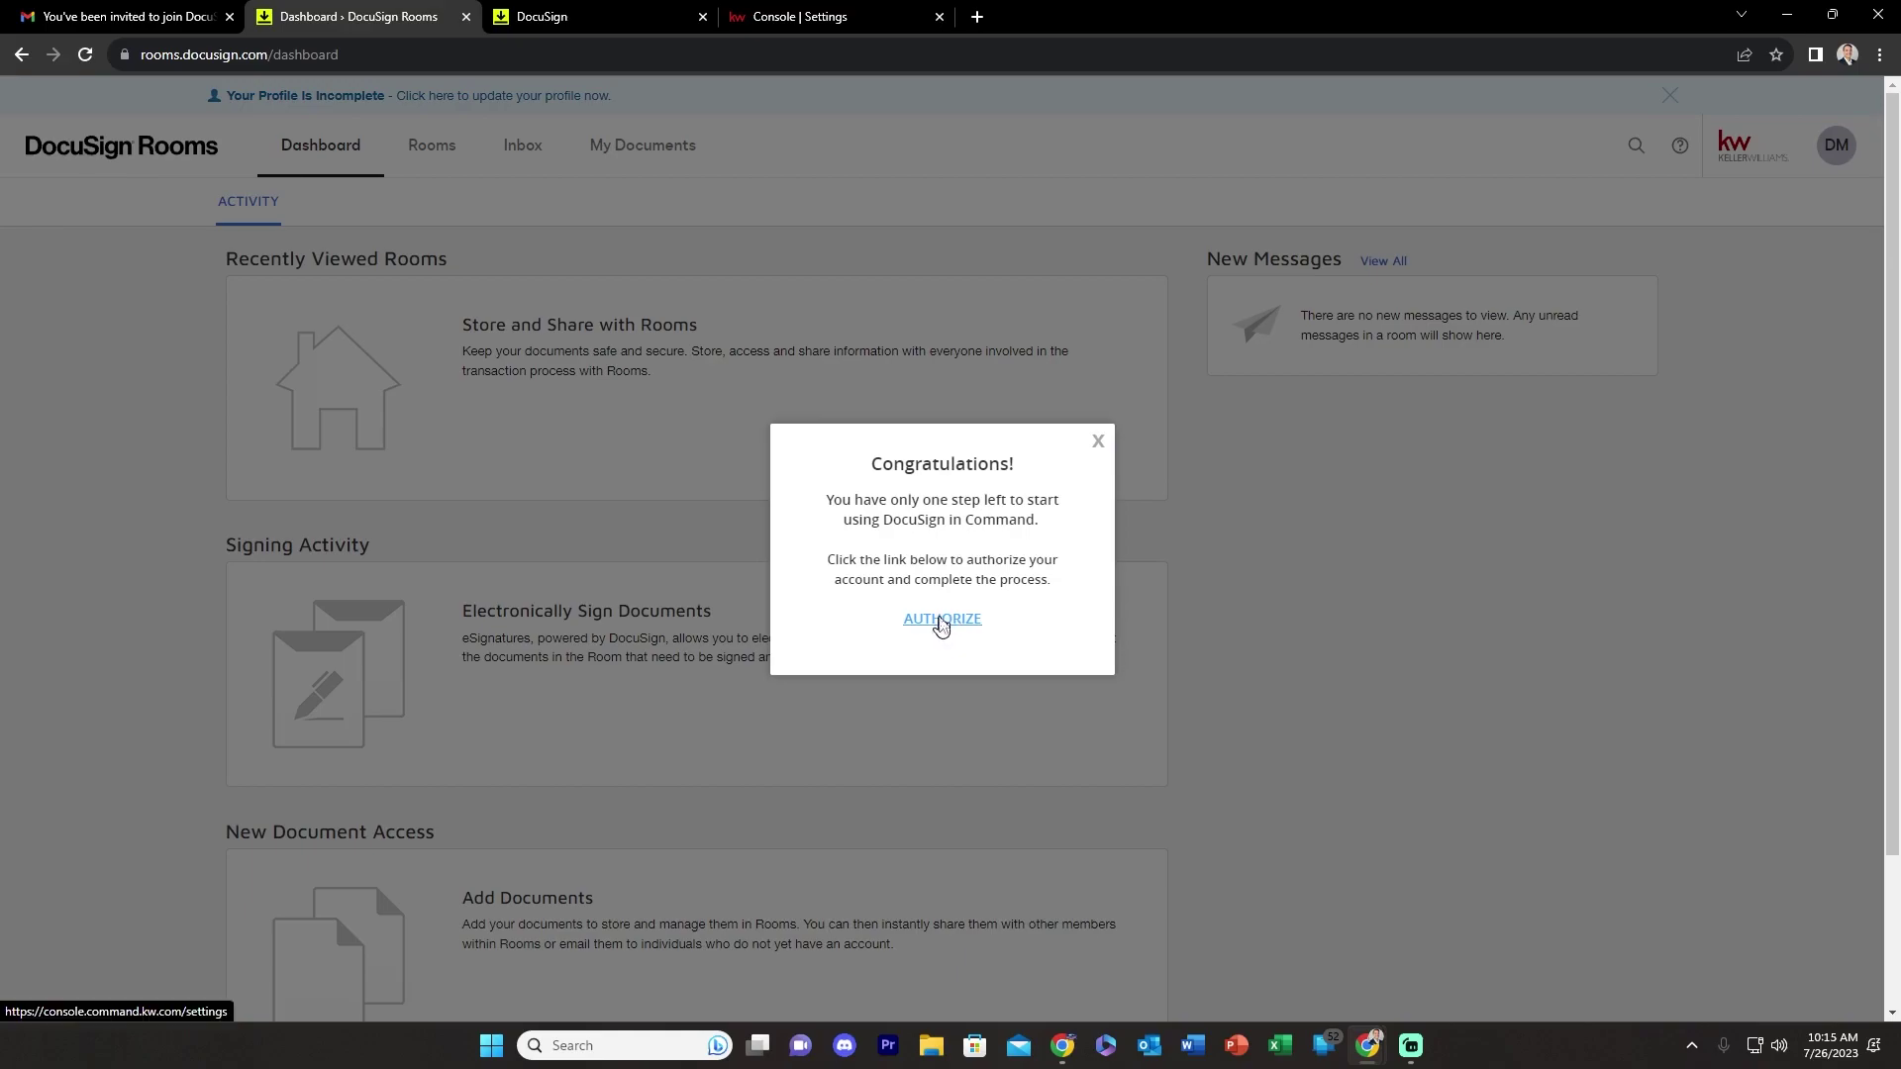
click(942, 620)
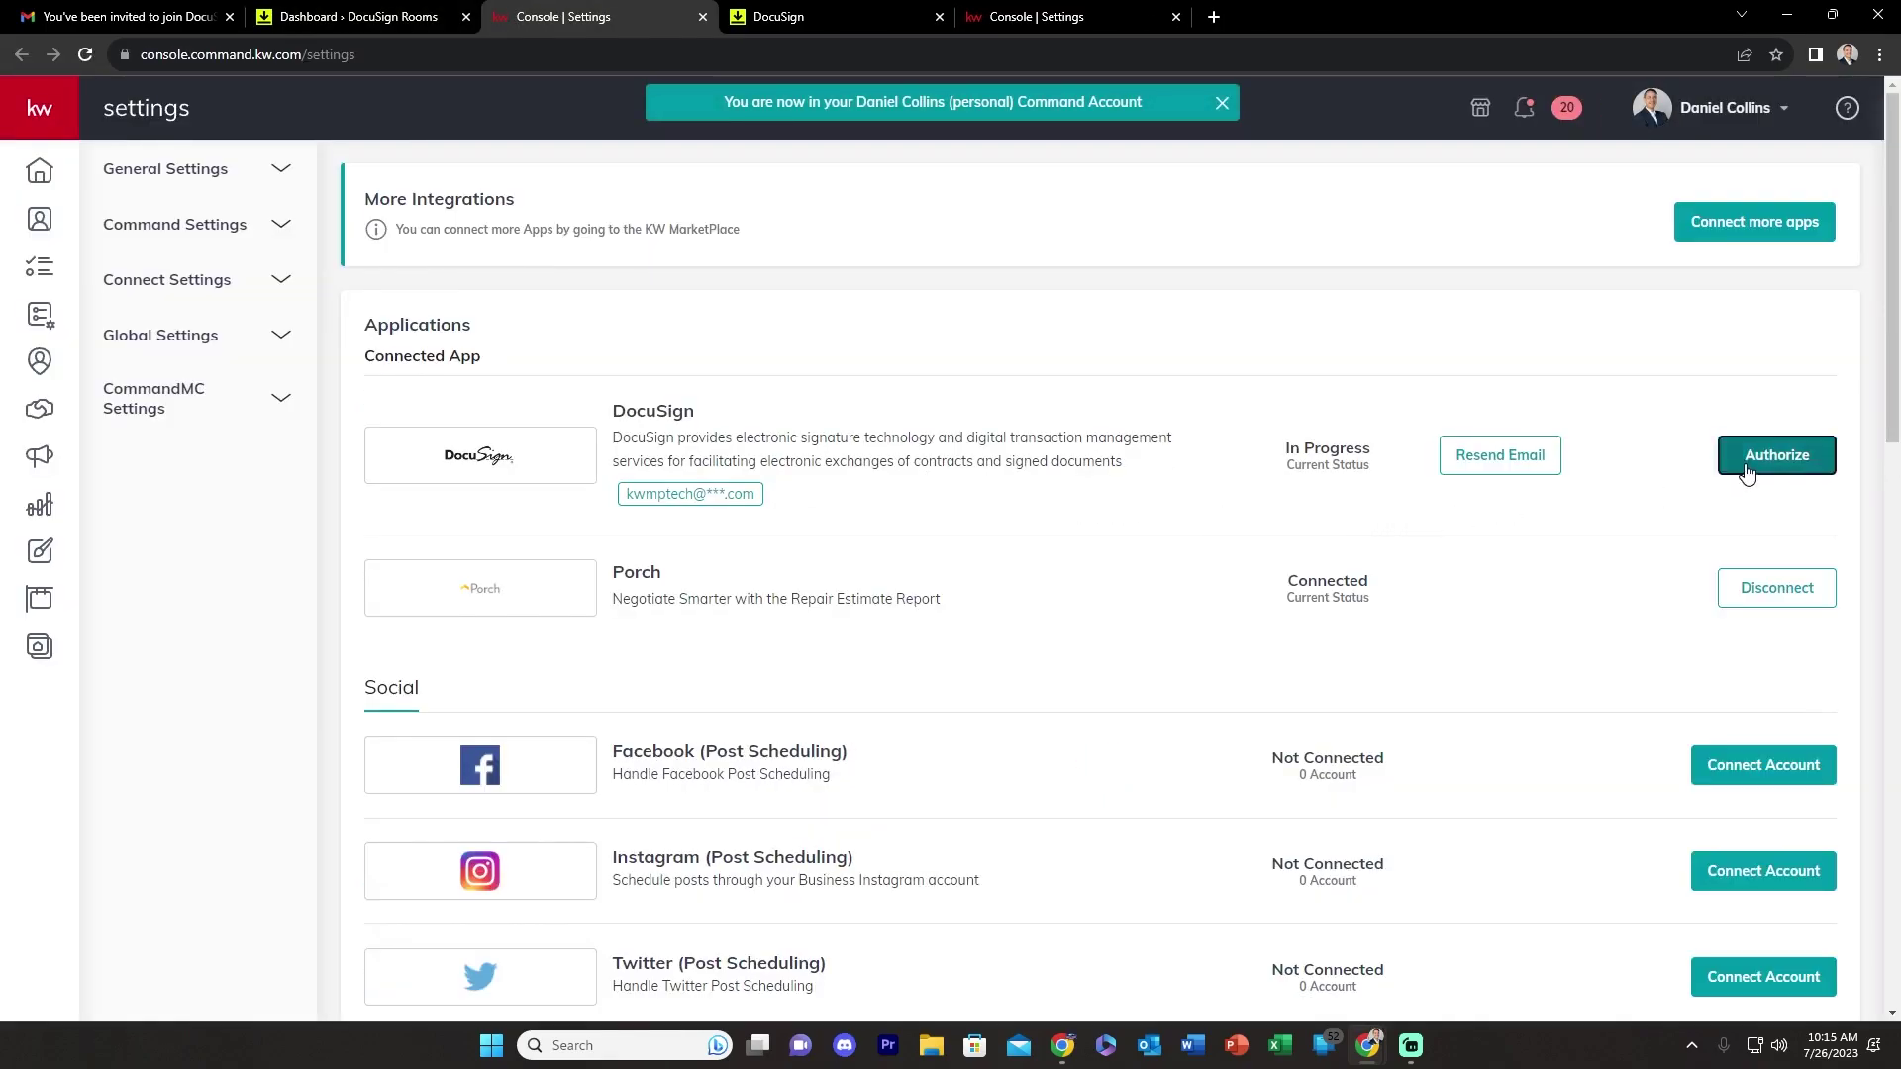
- Authorize DocuSign in Command by logging in with the saved password and saving it in Chrome
click(1743, 467)
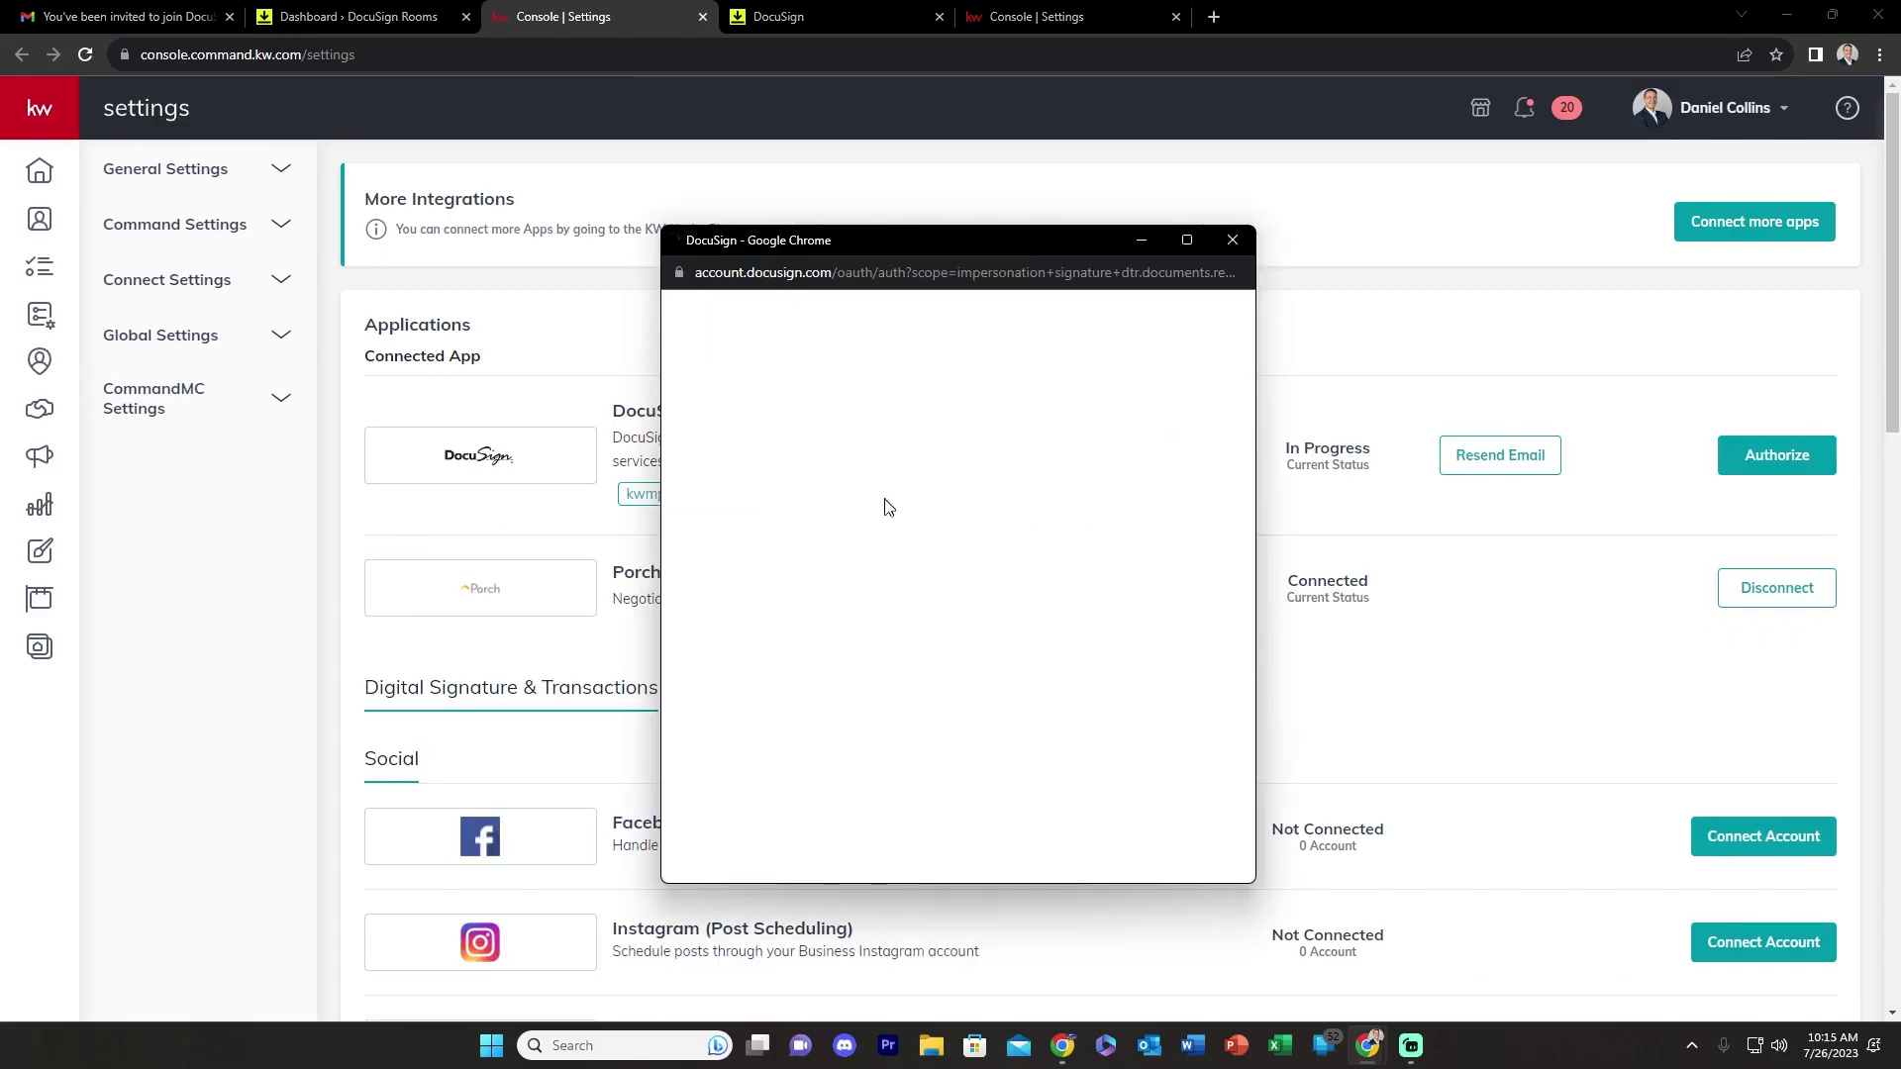
click(936, 574)
click(906, 646)
click(906, 646)
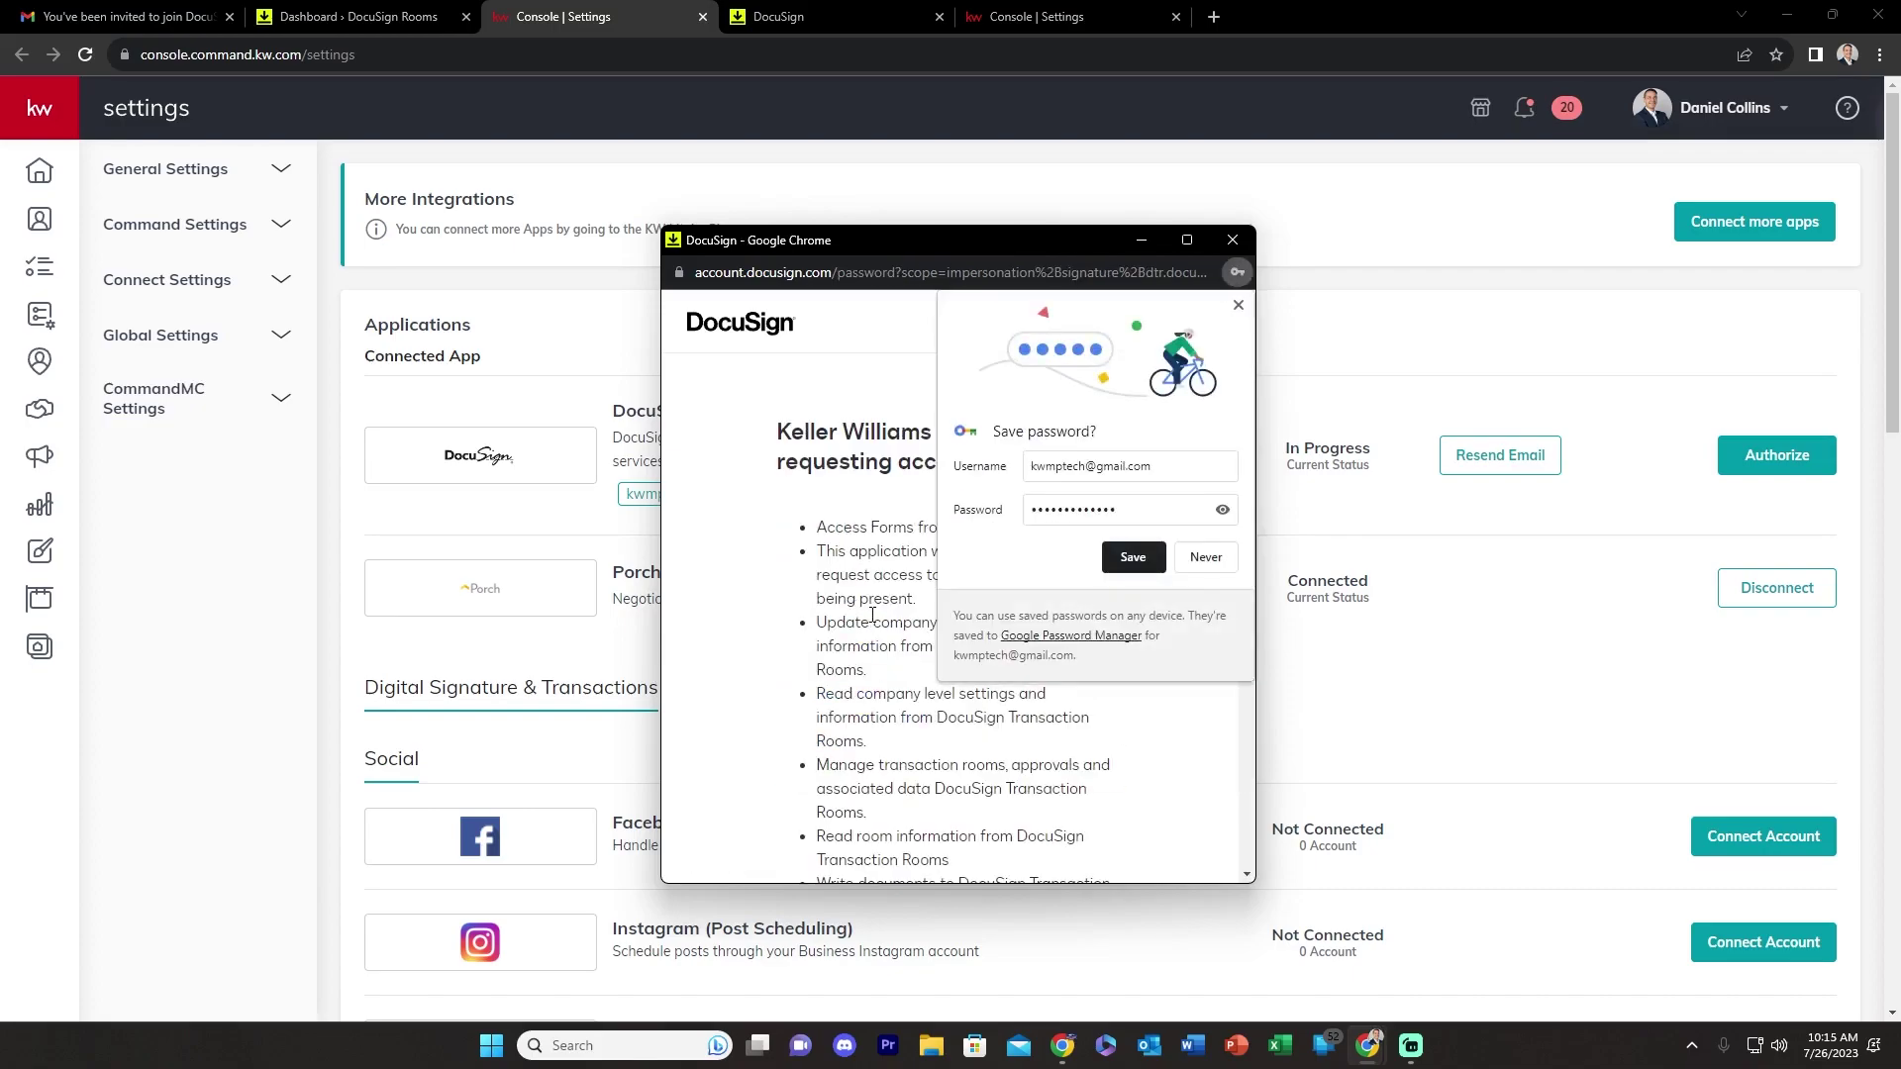
click(1133, 556)
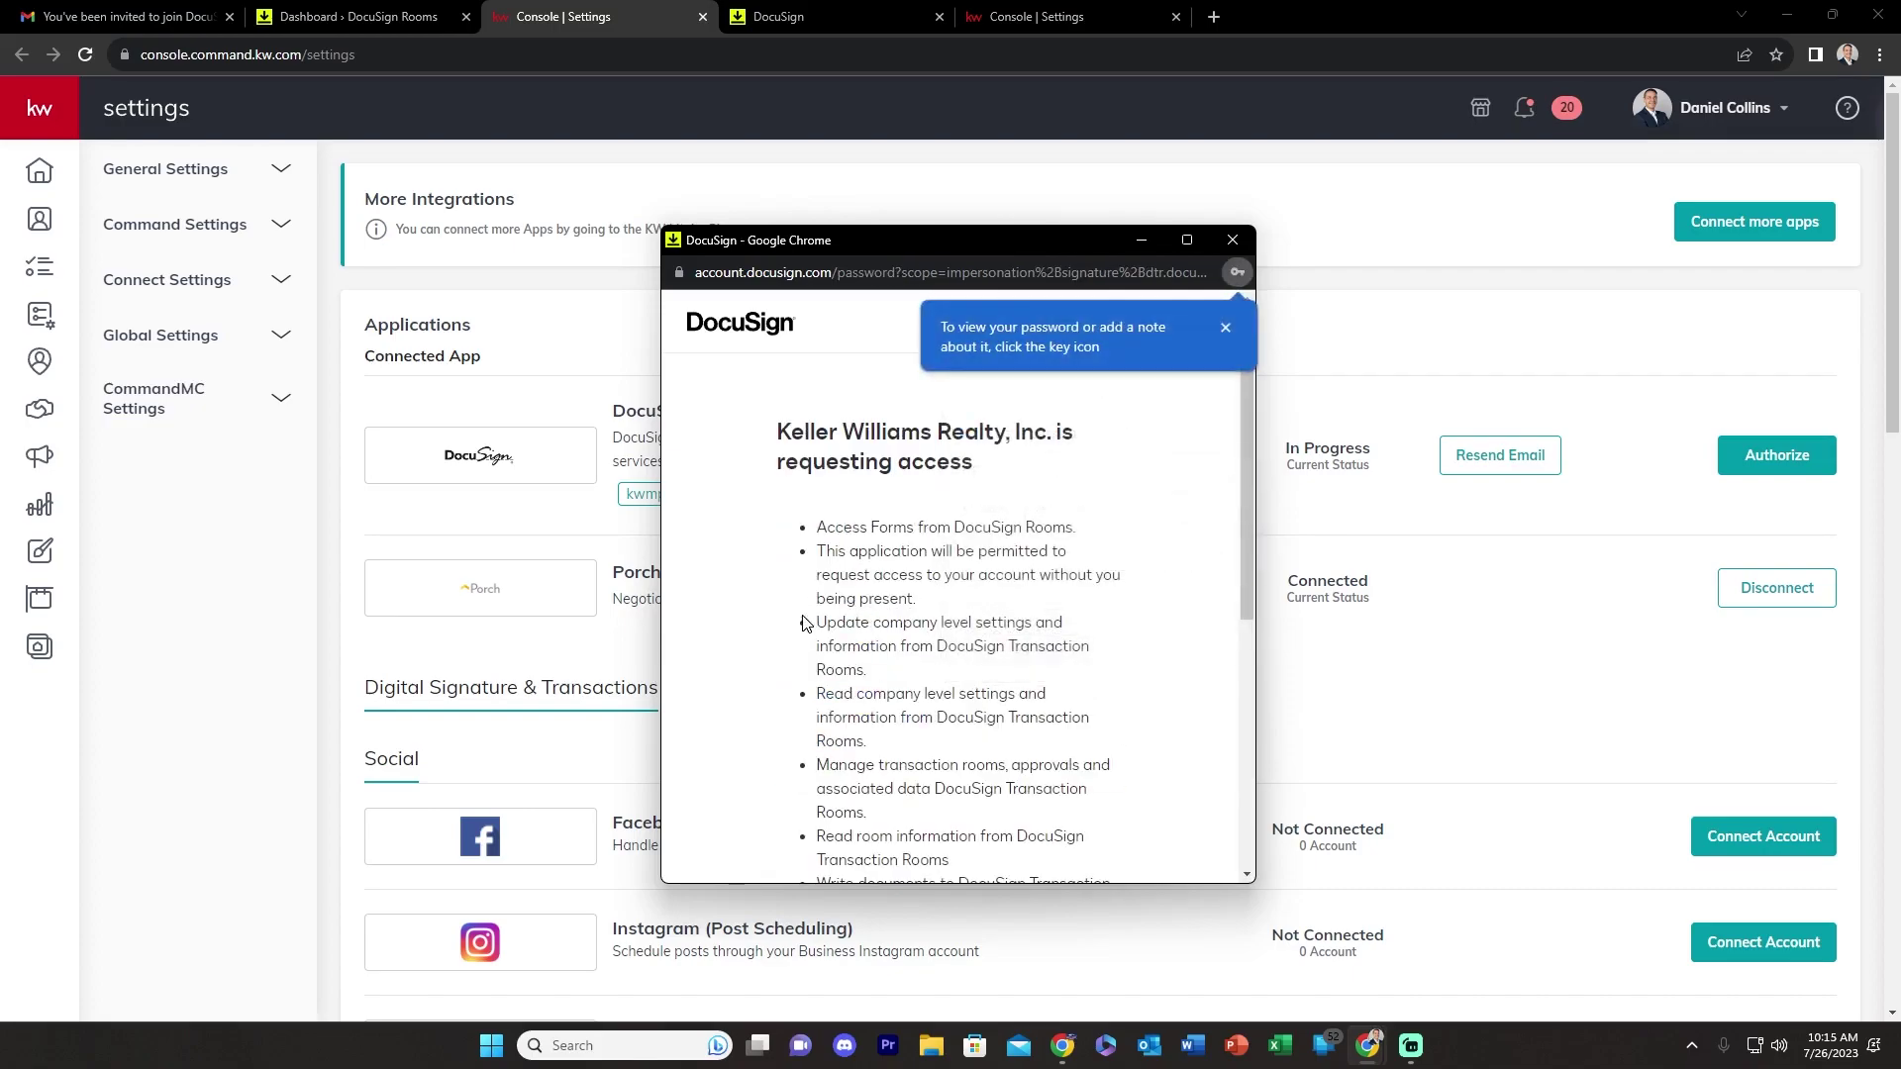
scroll(1018, 495, down, 5)
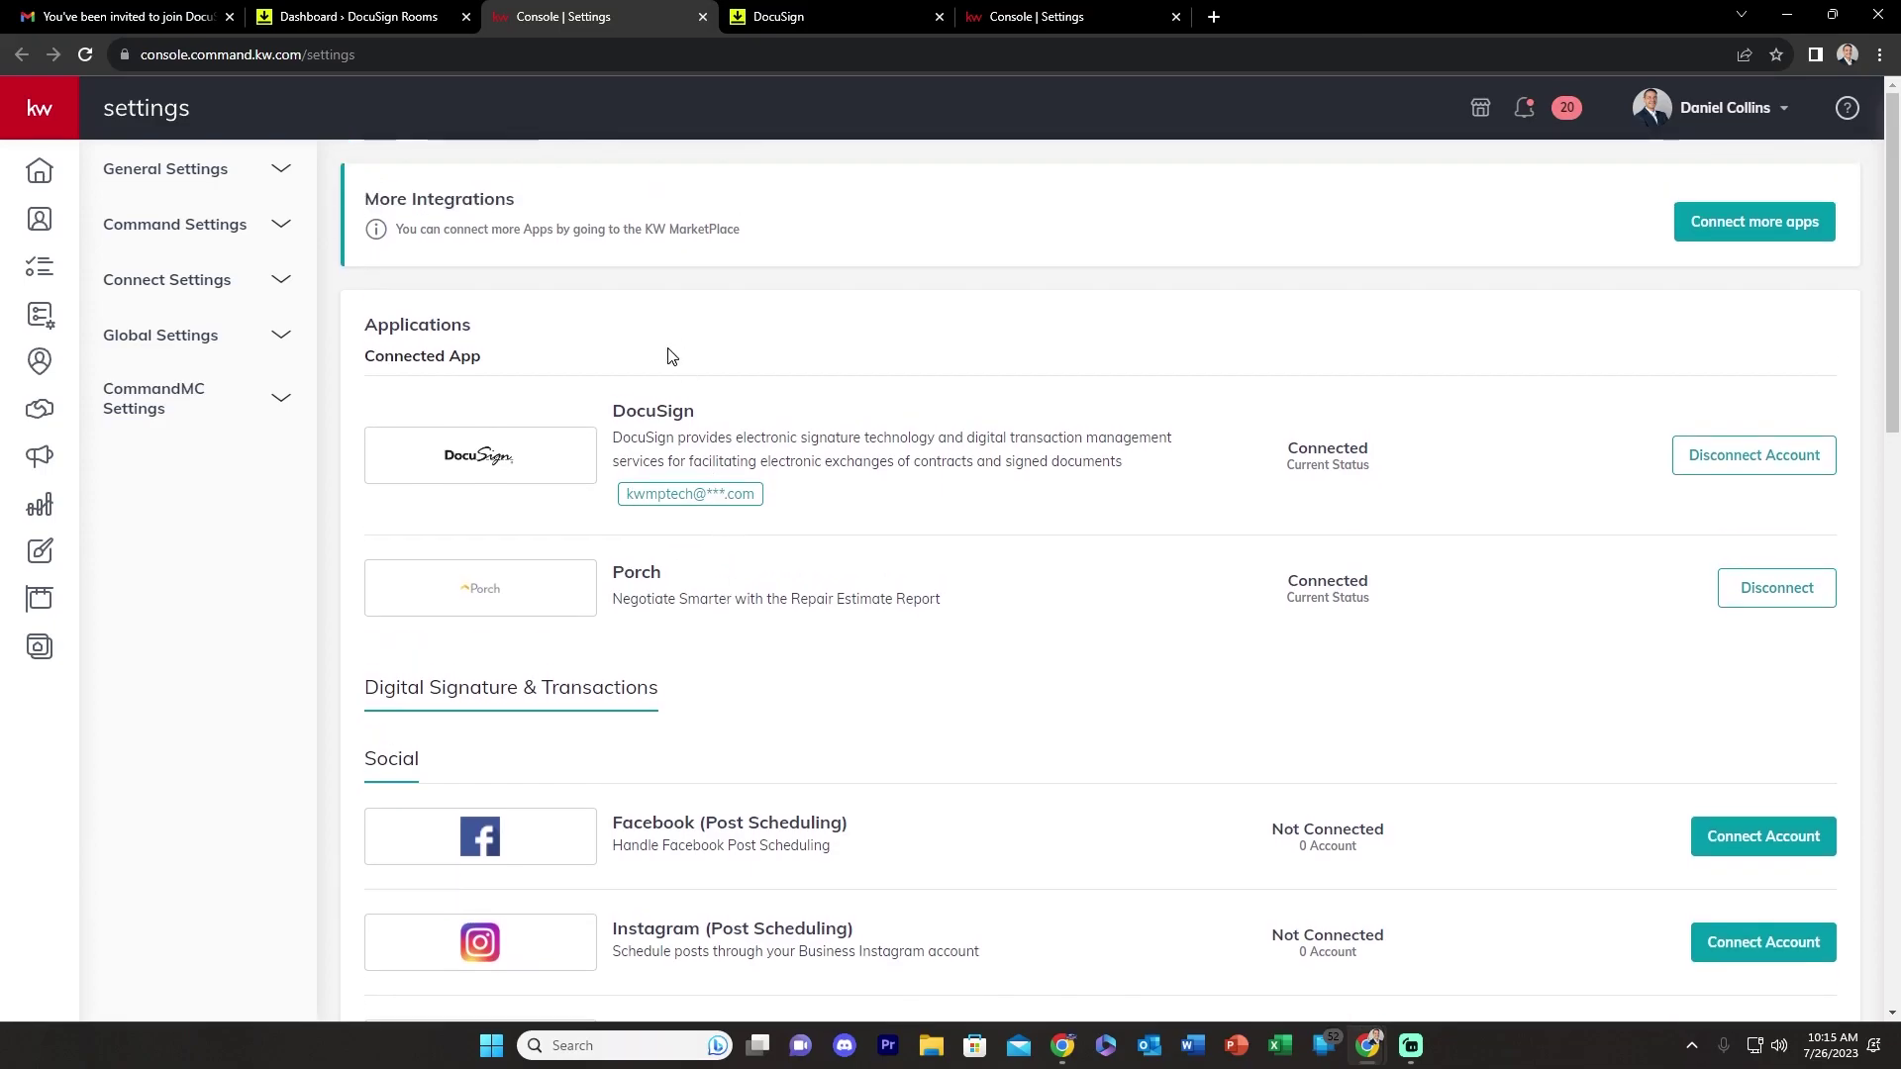
click(777, 16)
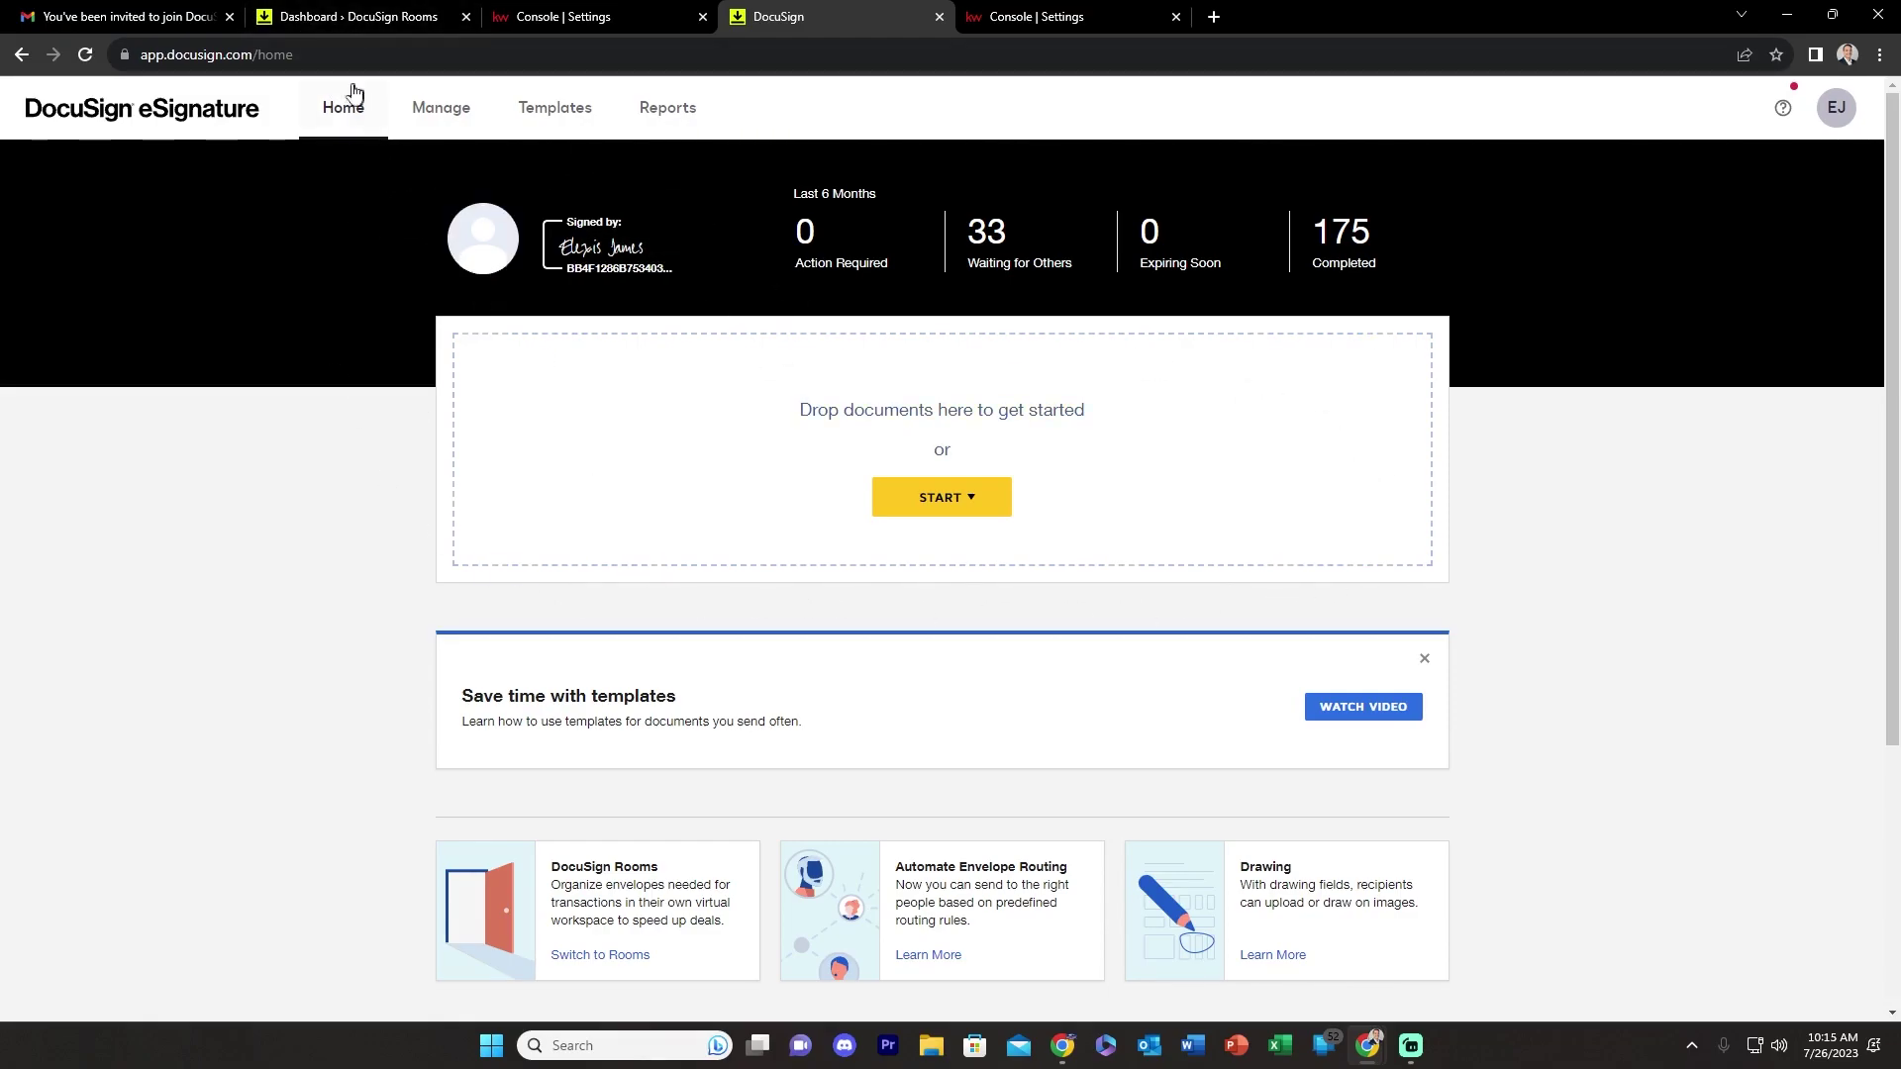
- Return to the DocuSign Rooms dashboard and dismiss the Congratulations message
click(309, 17)
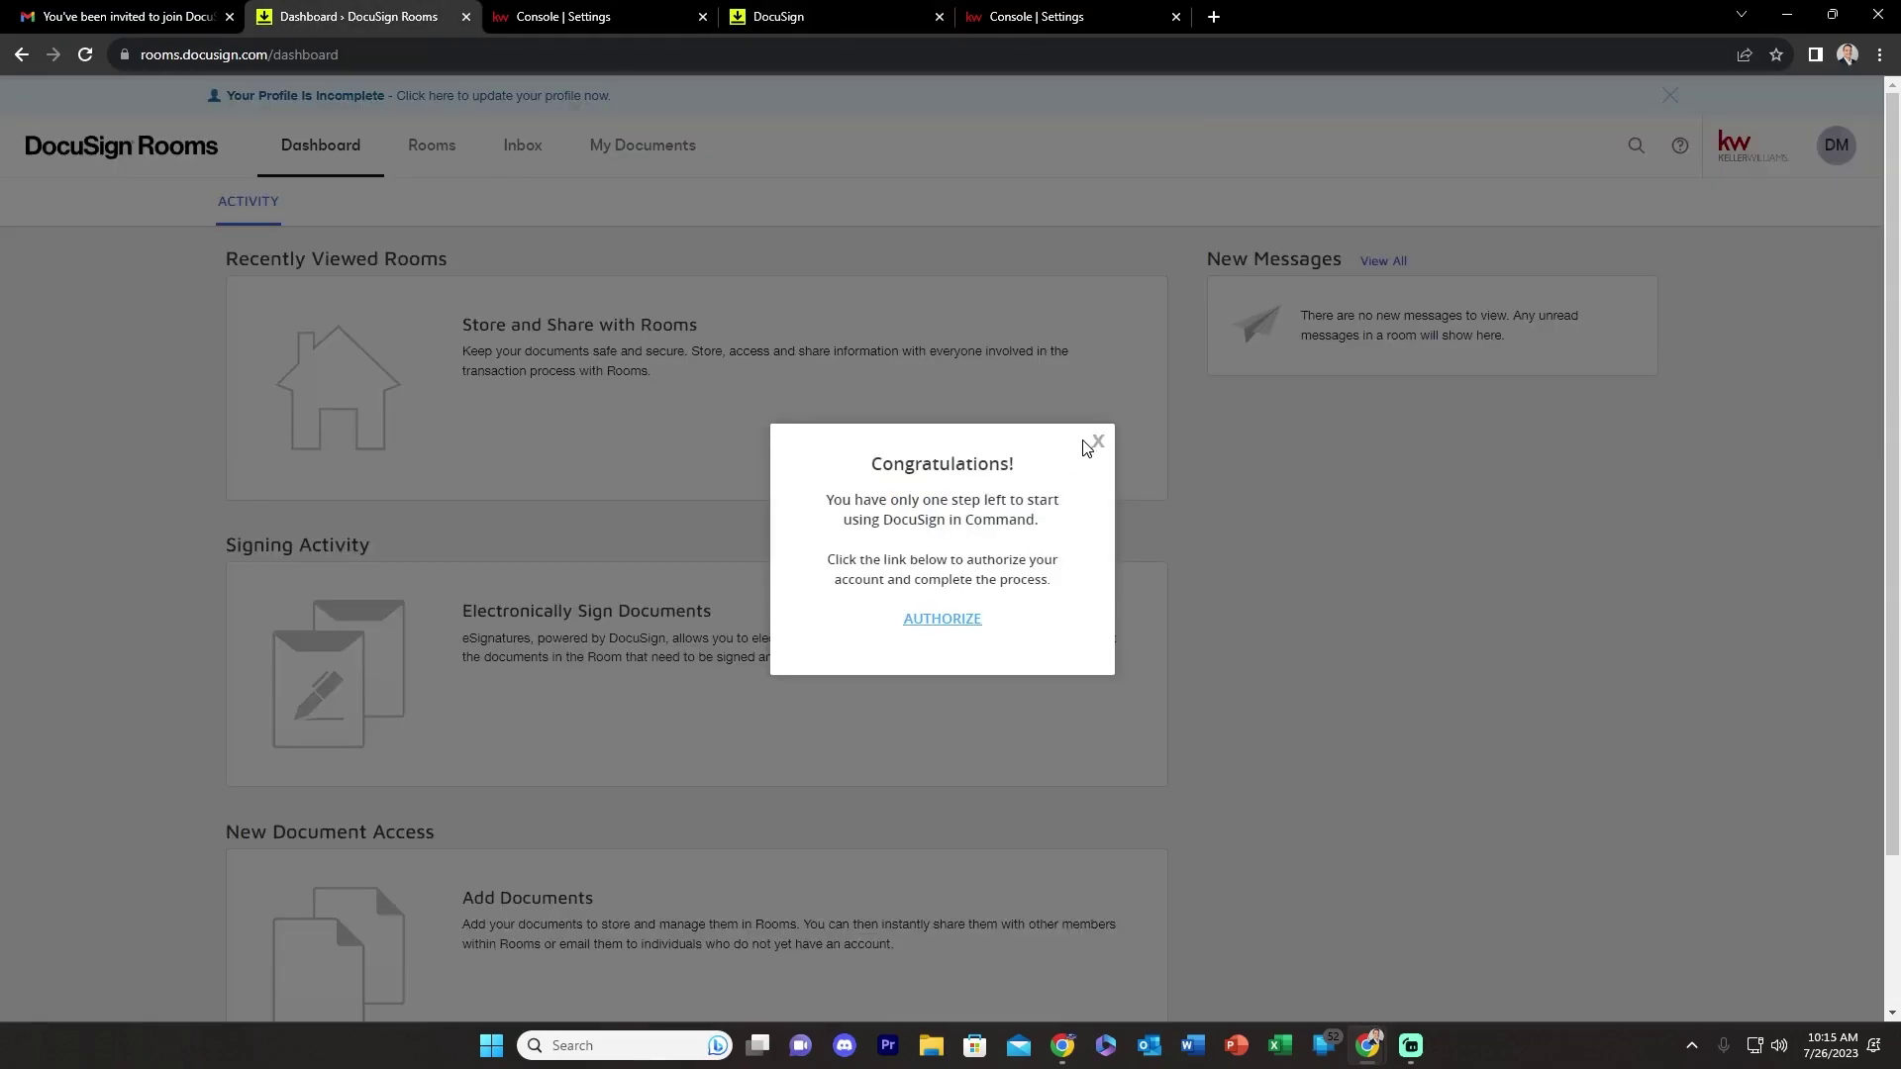
click(1097, 443)
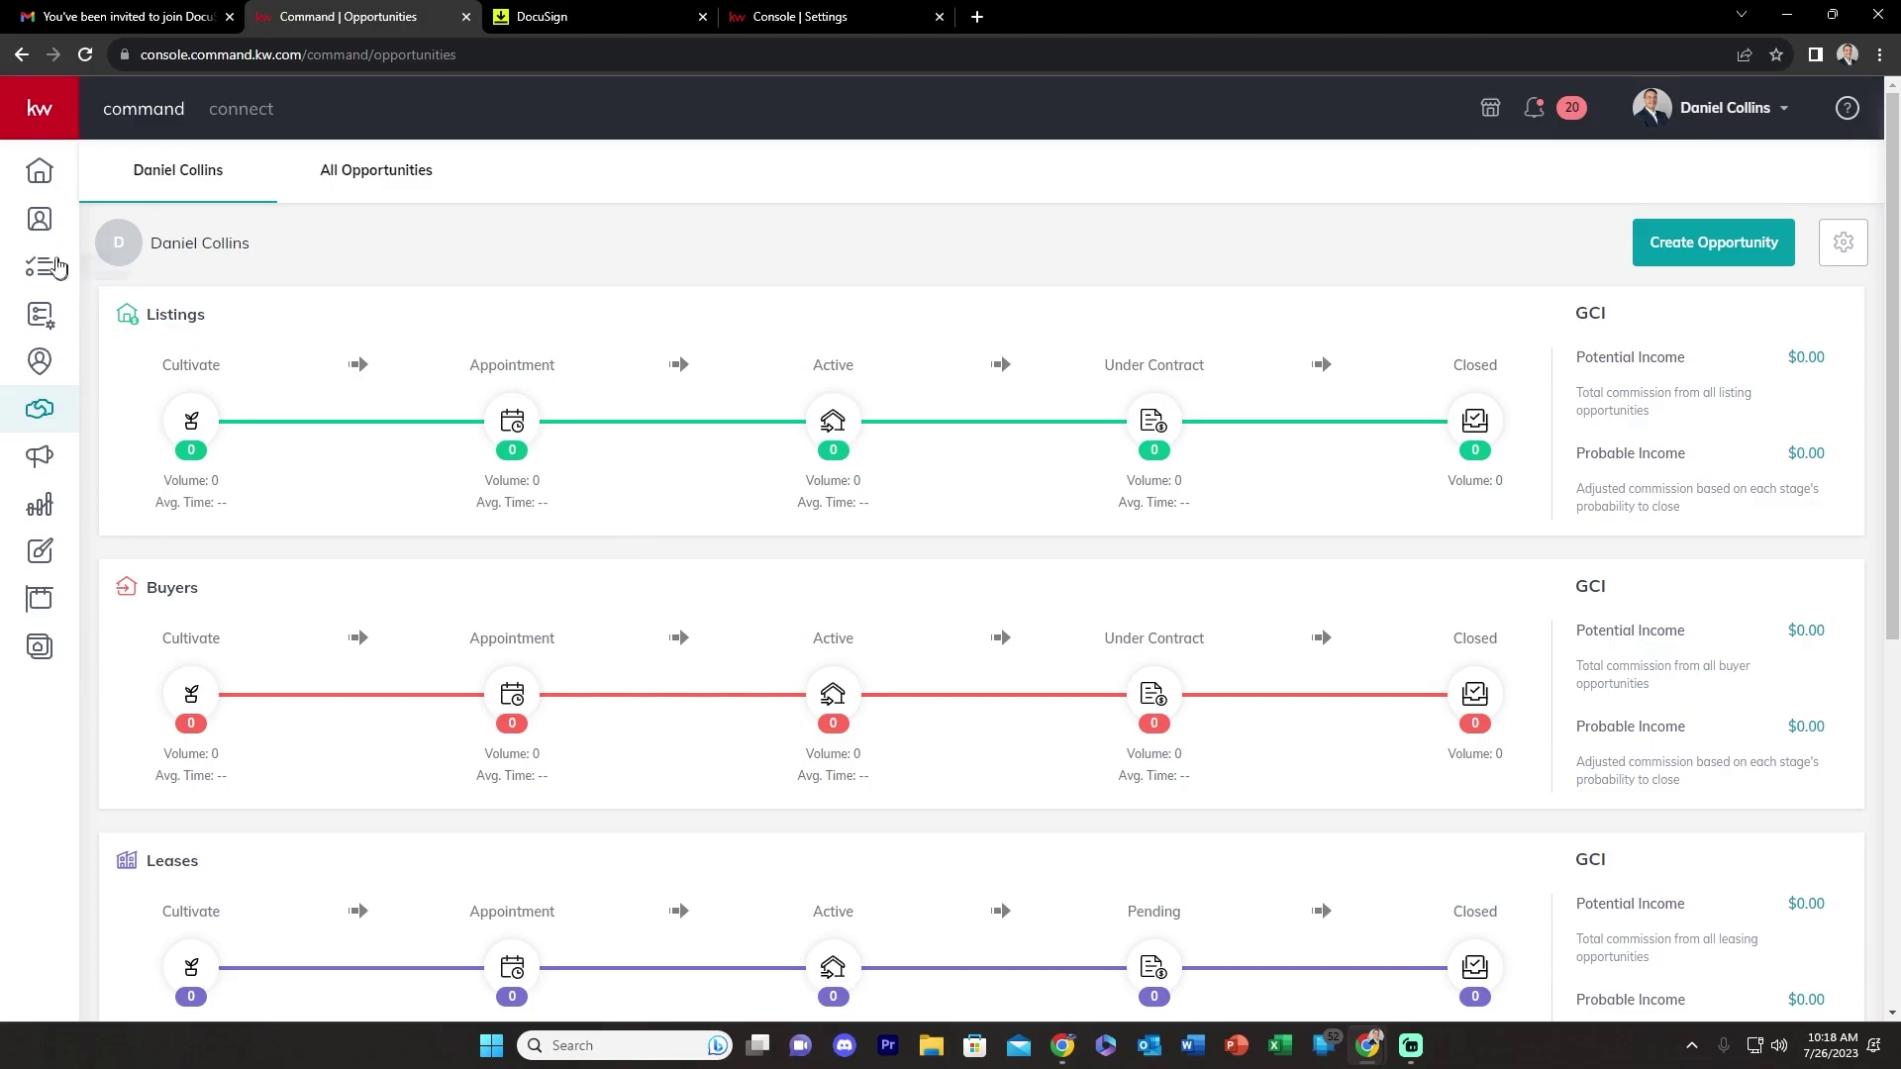
- Start a new opportunity from the Opportunities pipeline with type Listing
click(40, 226)
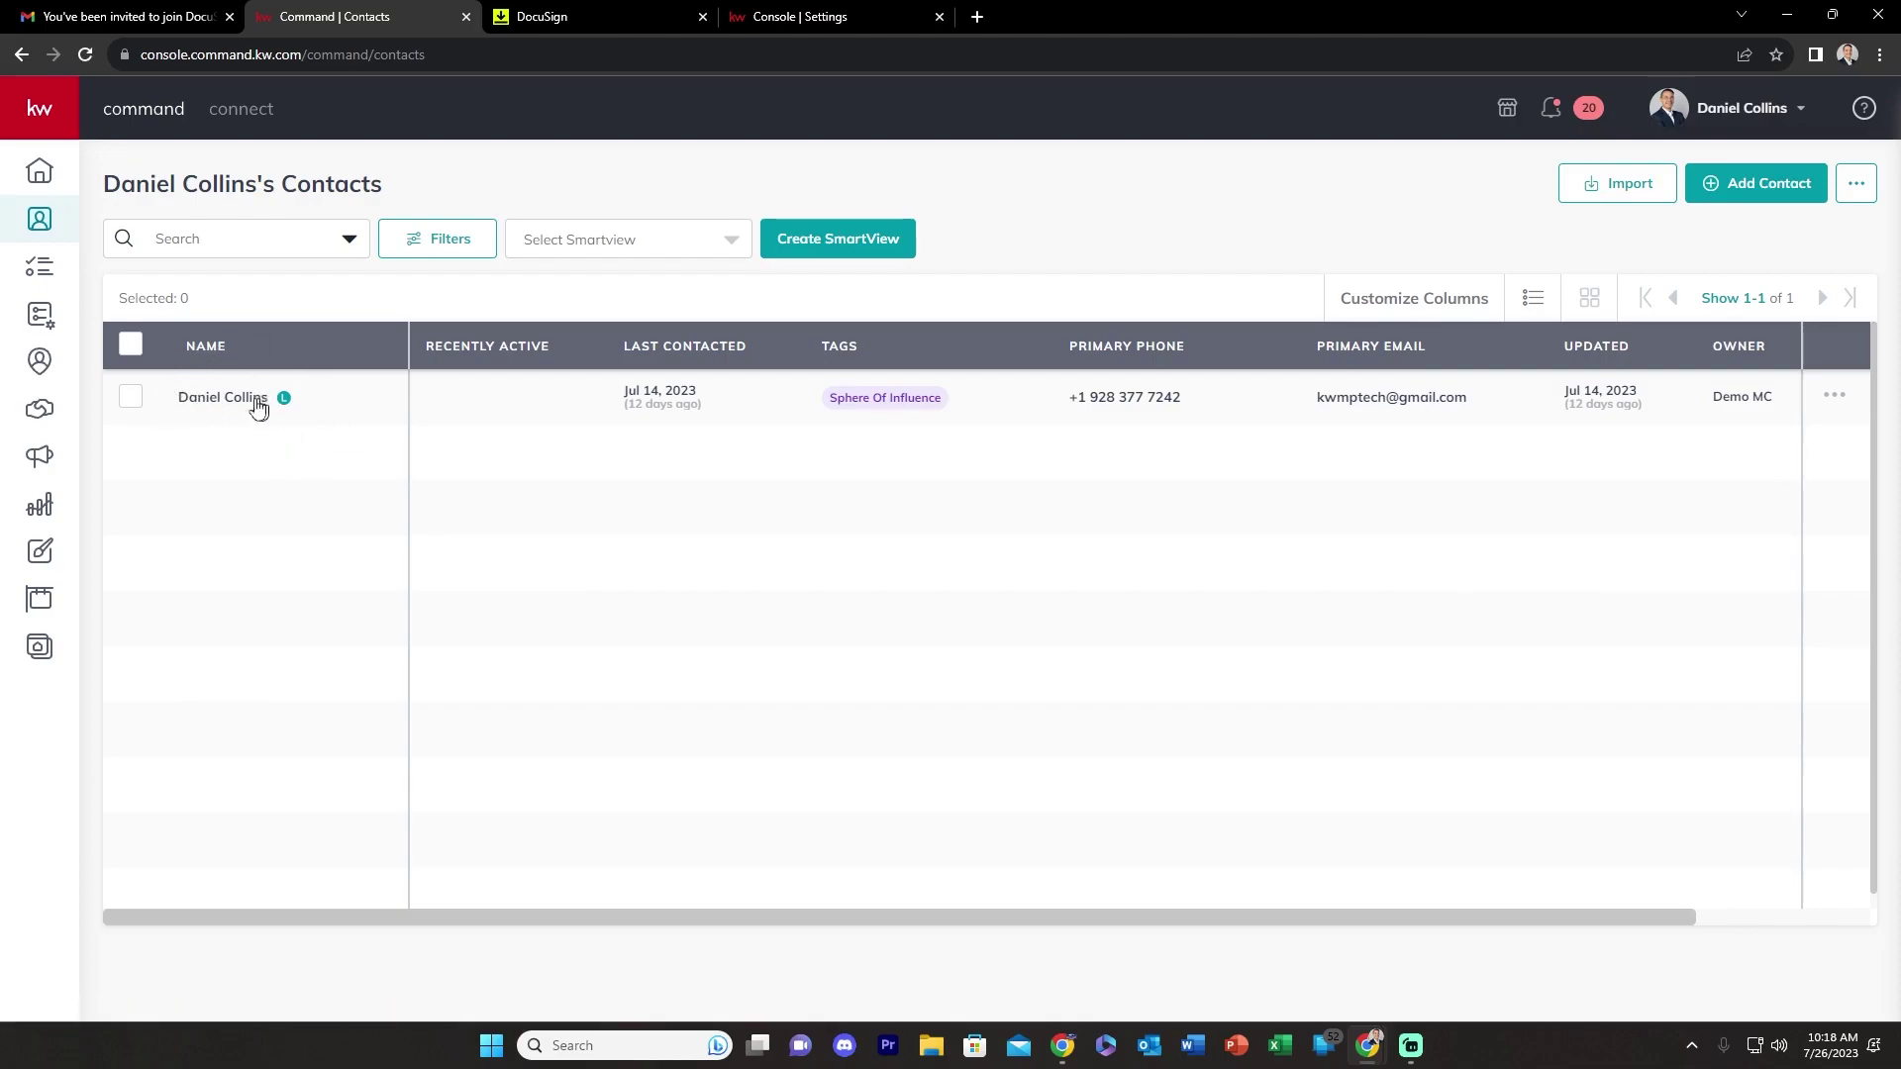
click(39, 409)
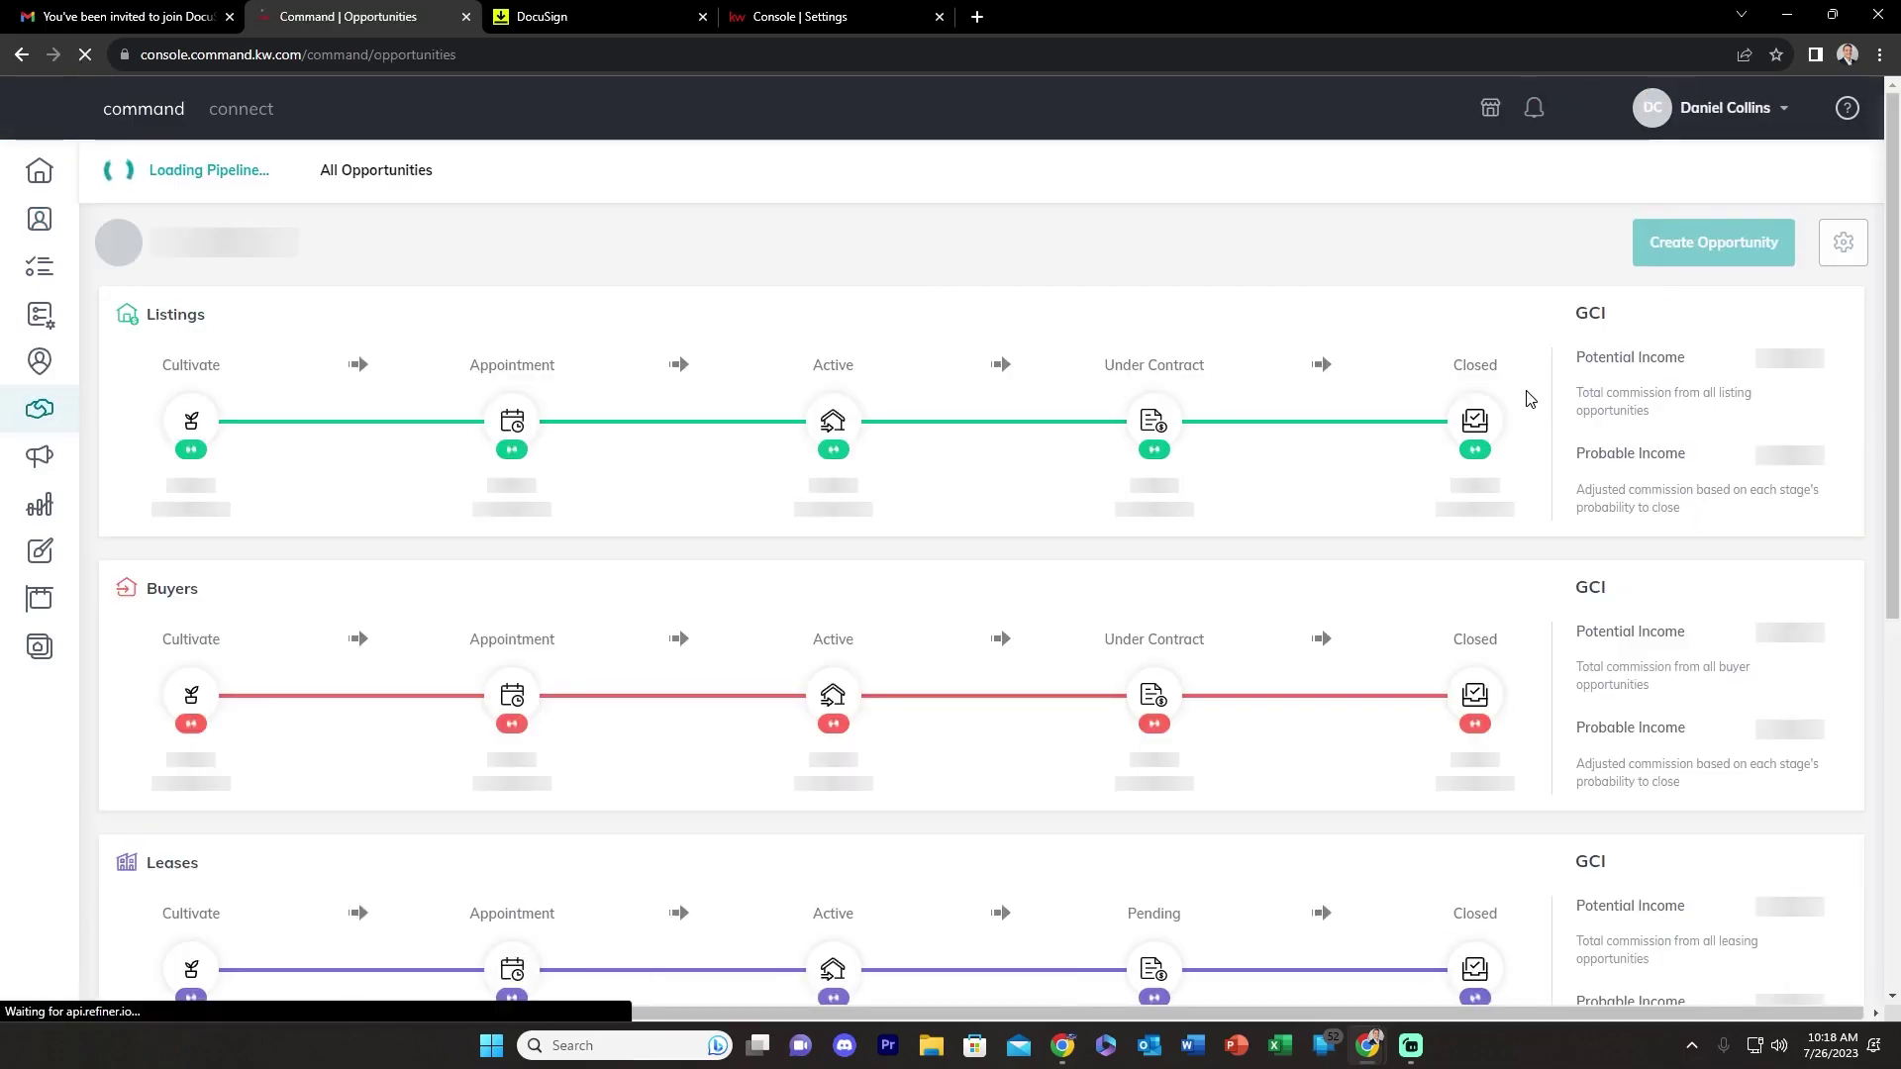
click(1684, 260)
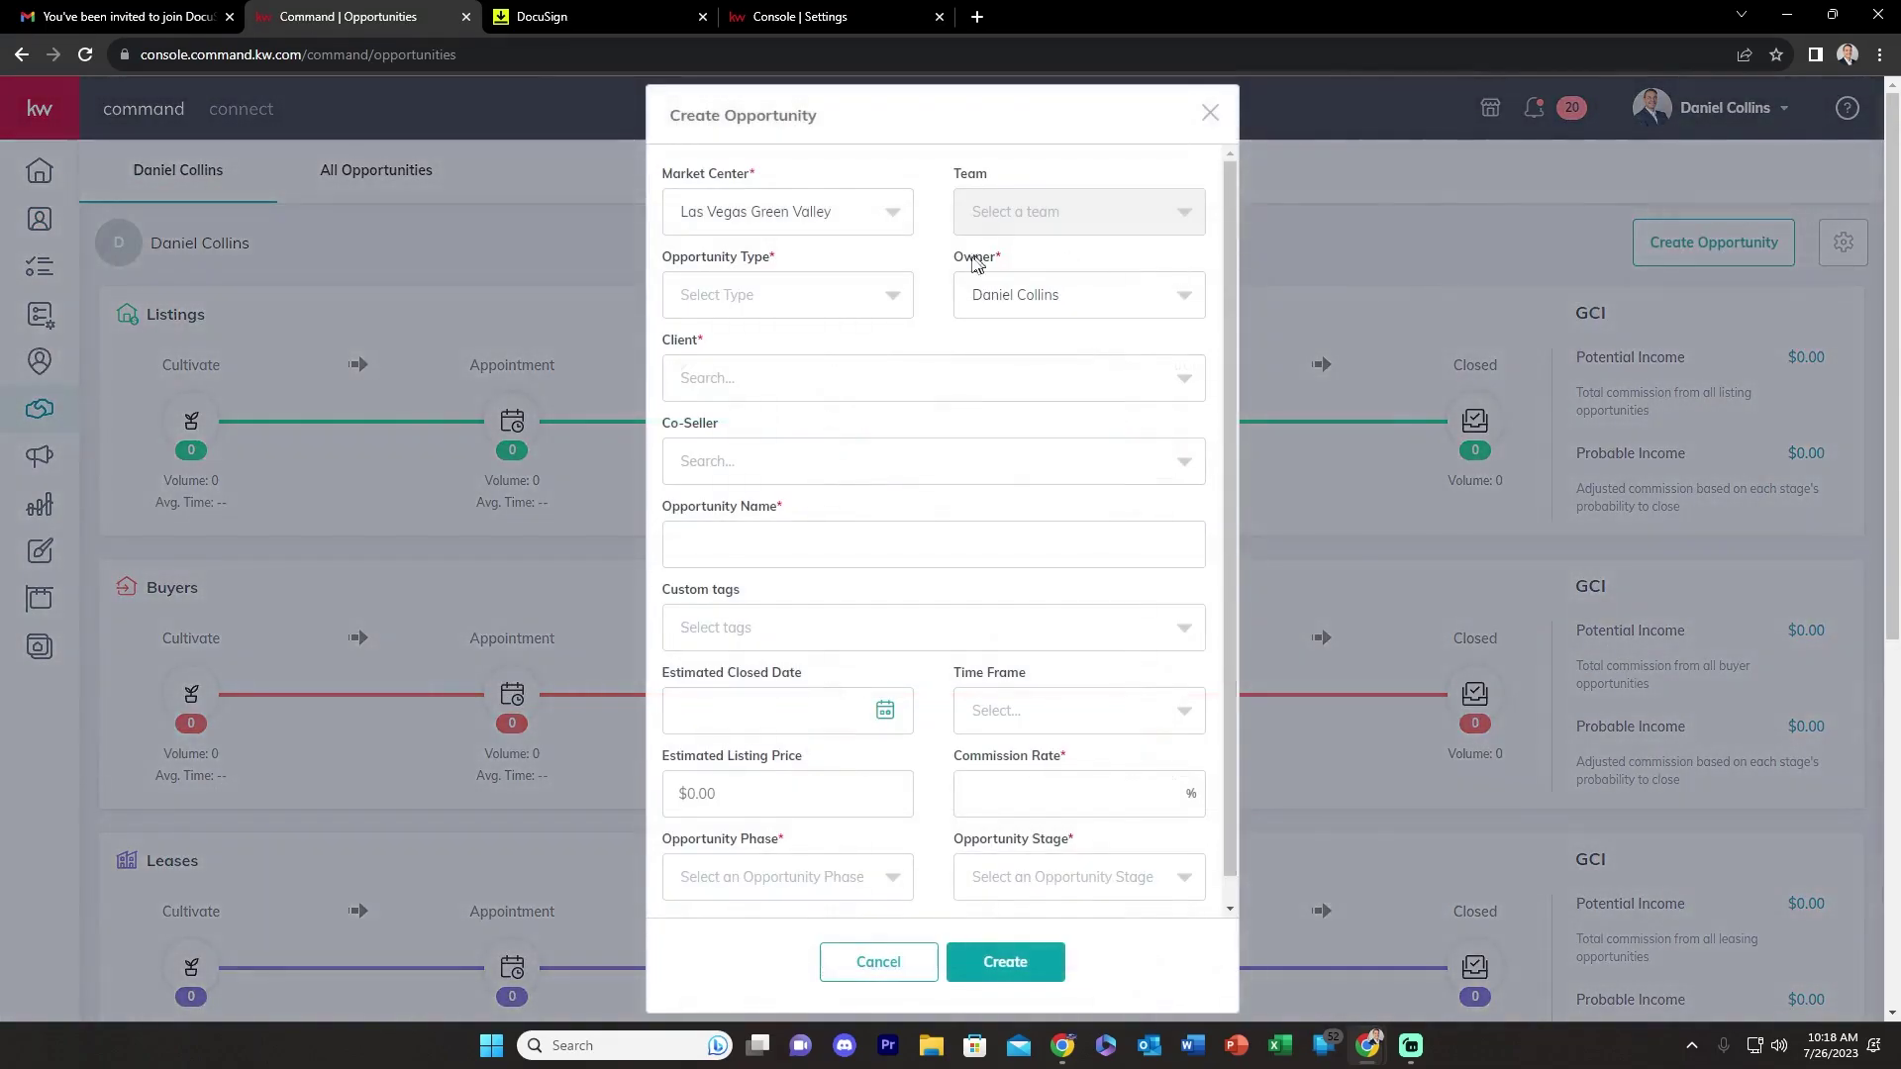
click(711, 312)
click(699, 349)
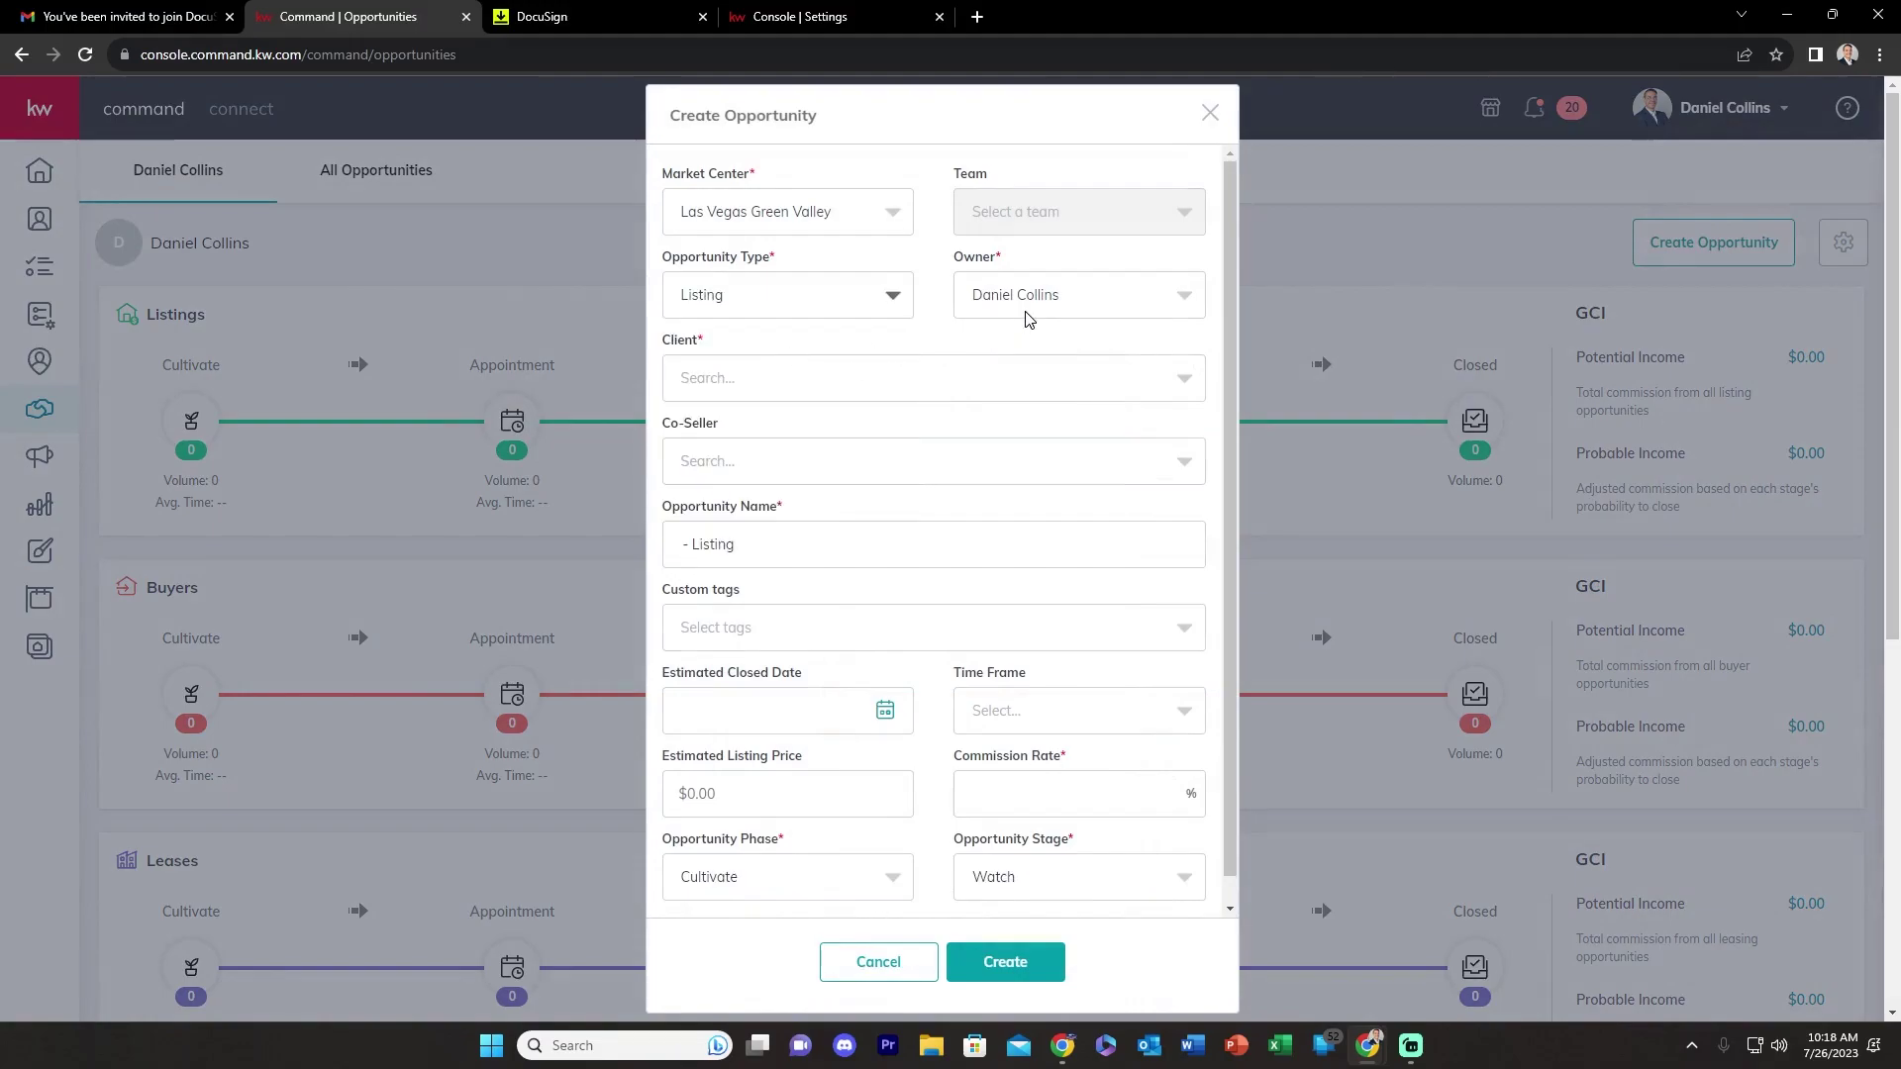
- Choose the client contact, keep a 3% commission rate, and create the listing
click(707, 386)
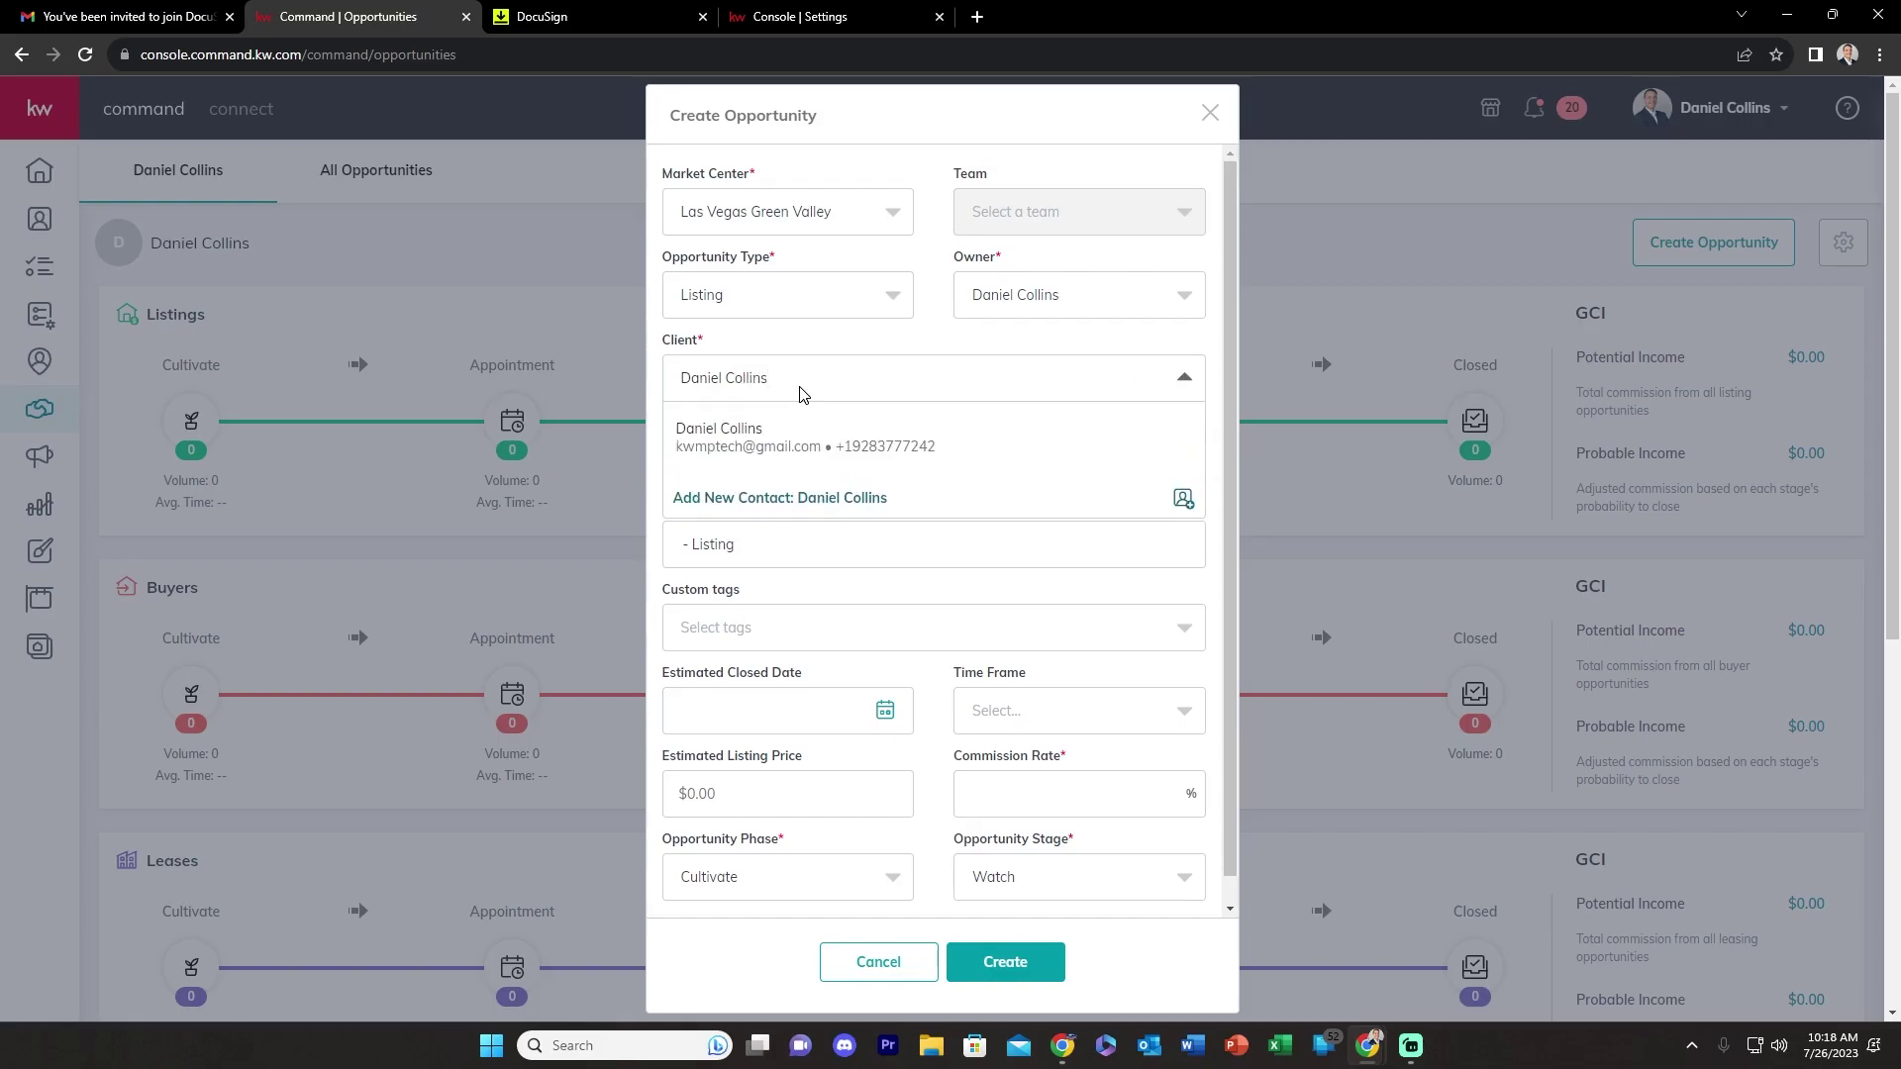
click(730, 442)
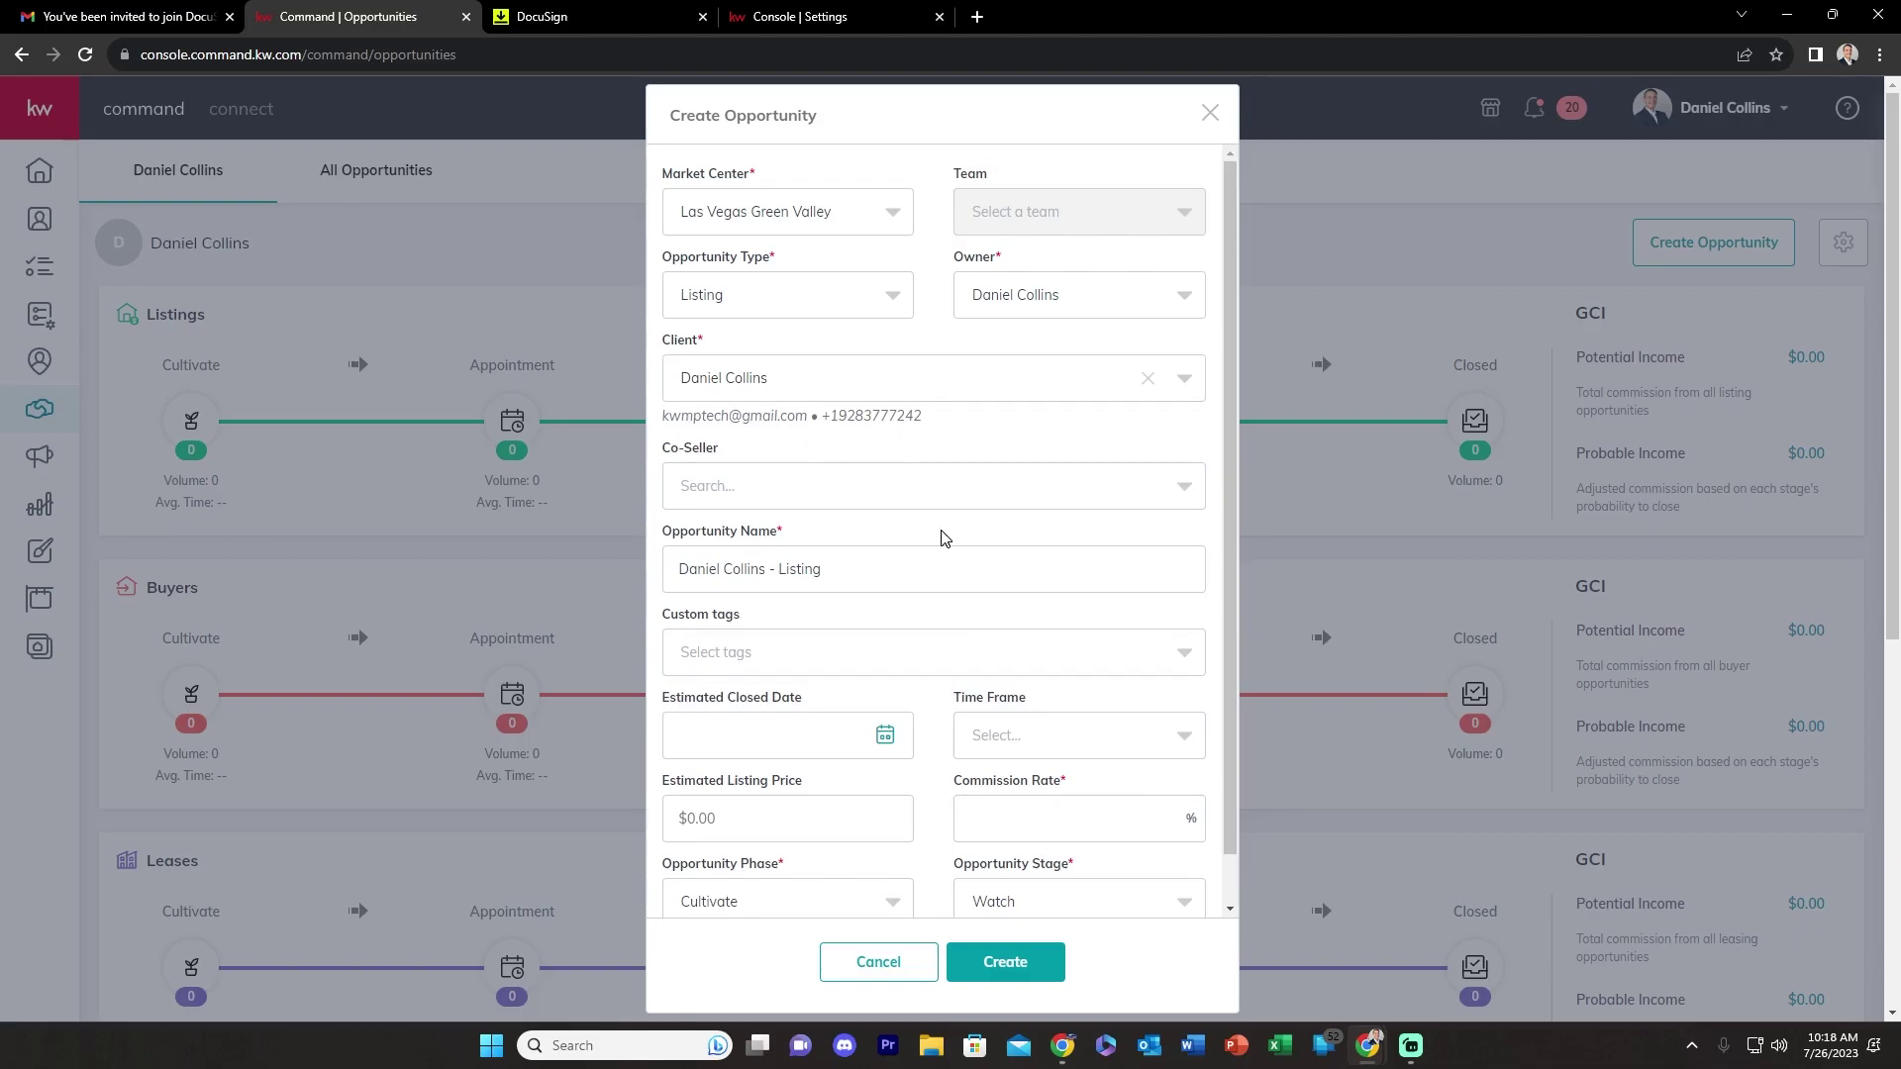
scroll(941, 537, down, 3)
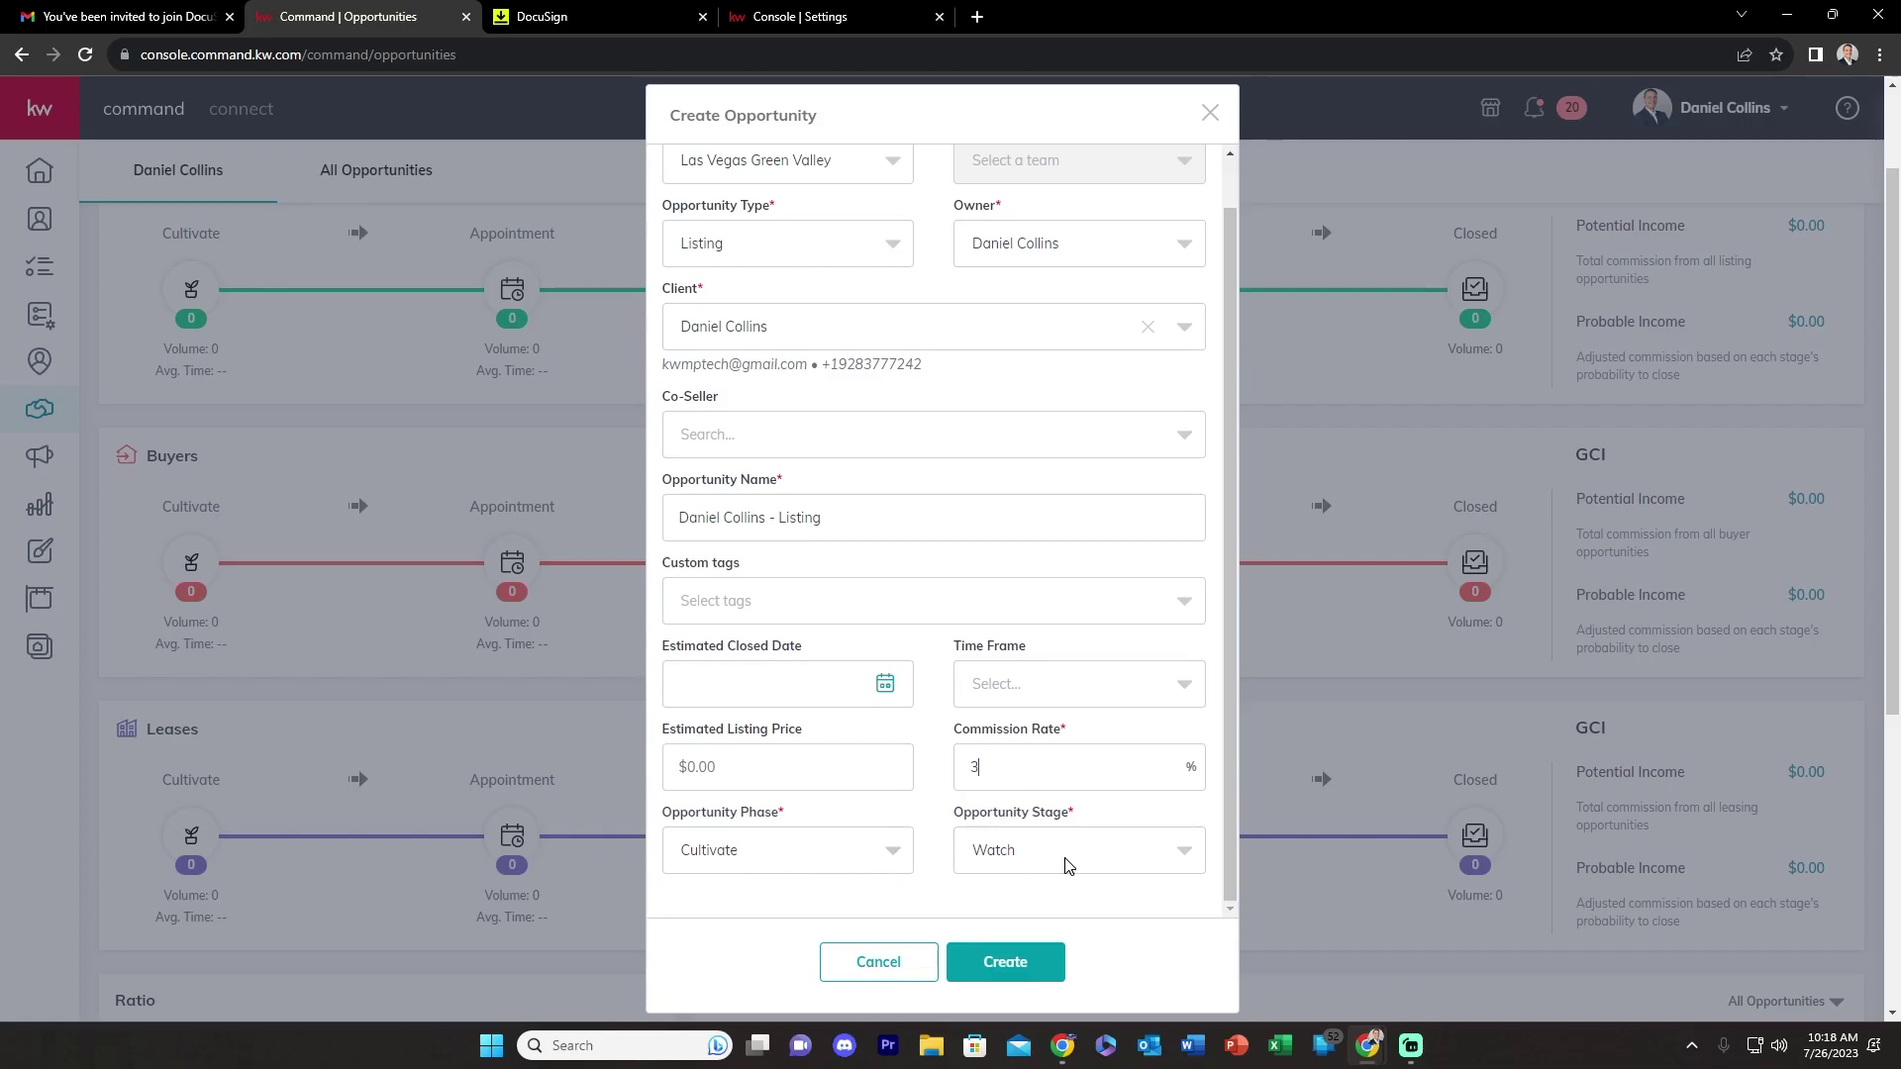
click(1020, 955)
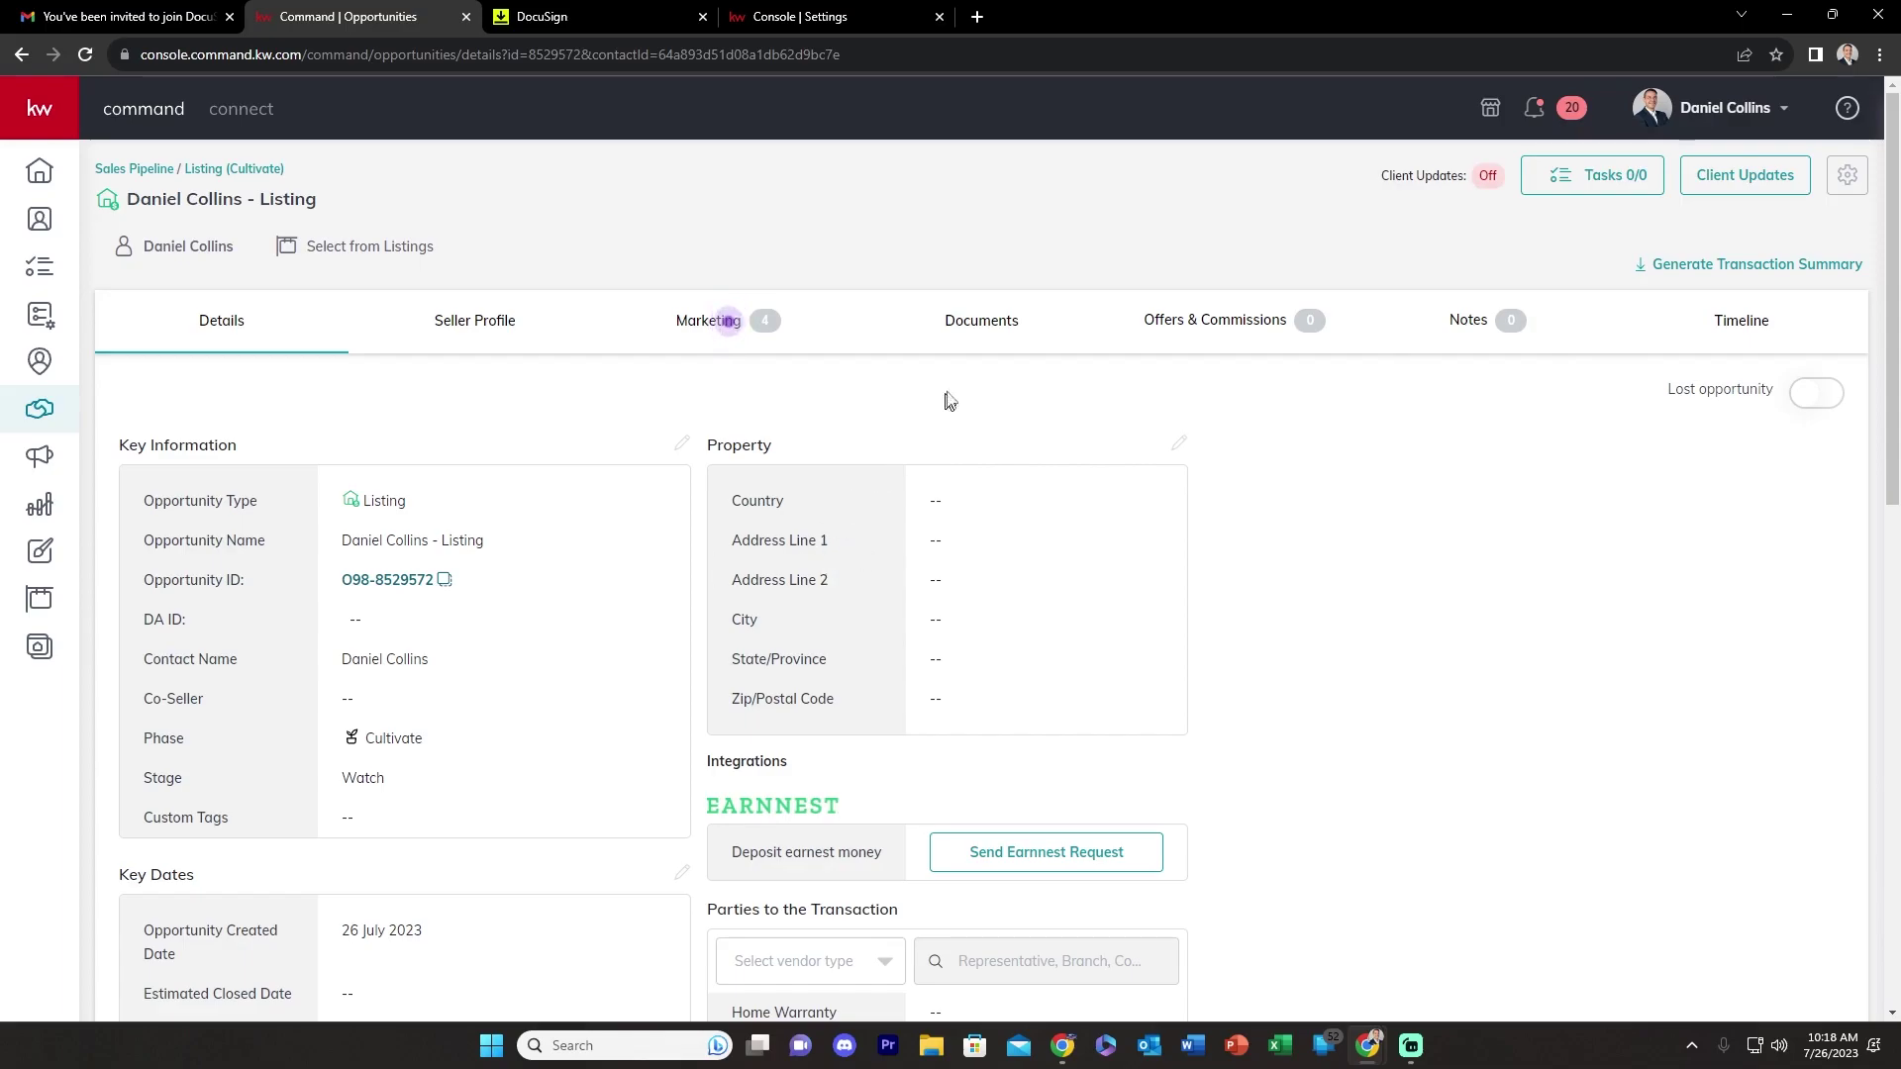
- Apply the Residential Listing - Equity 5/4/2023 checklist on the listing's Documents tab
click(961, 329)
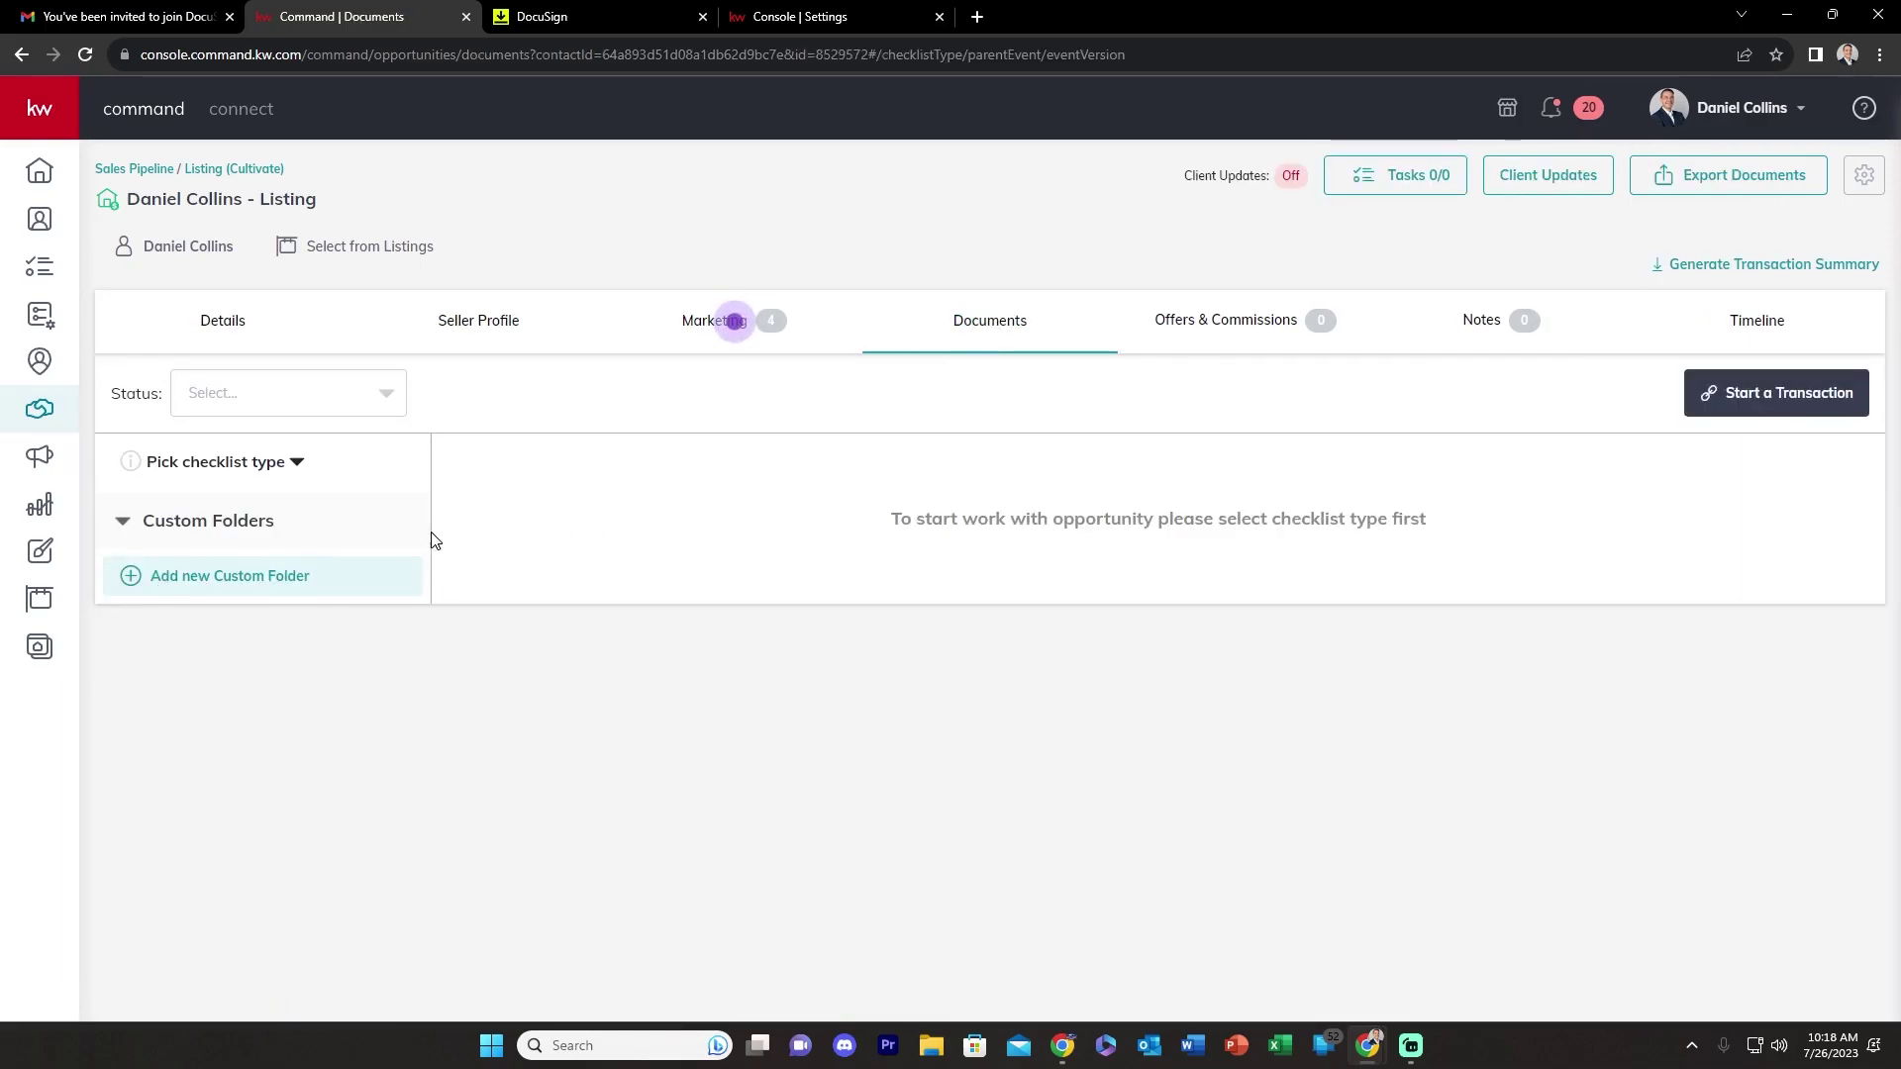
click(242, 467)
click(163, 535)
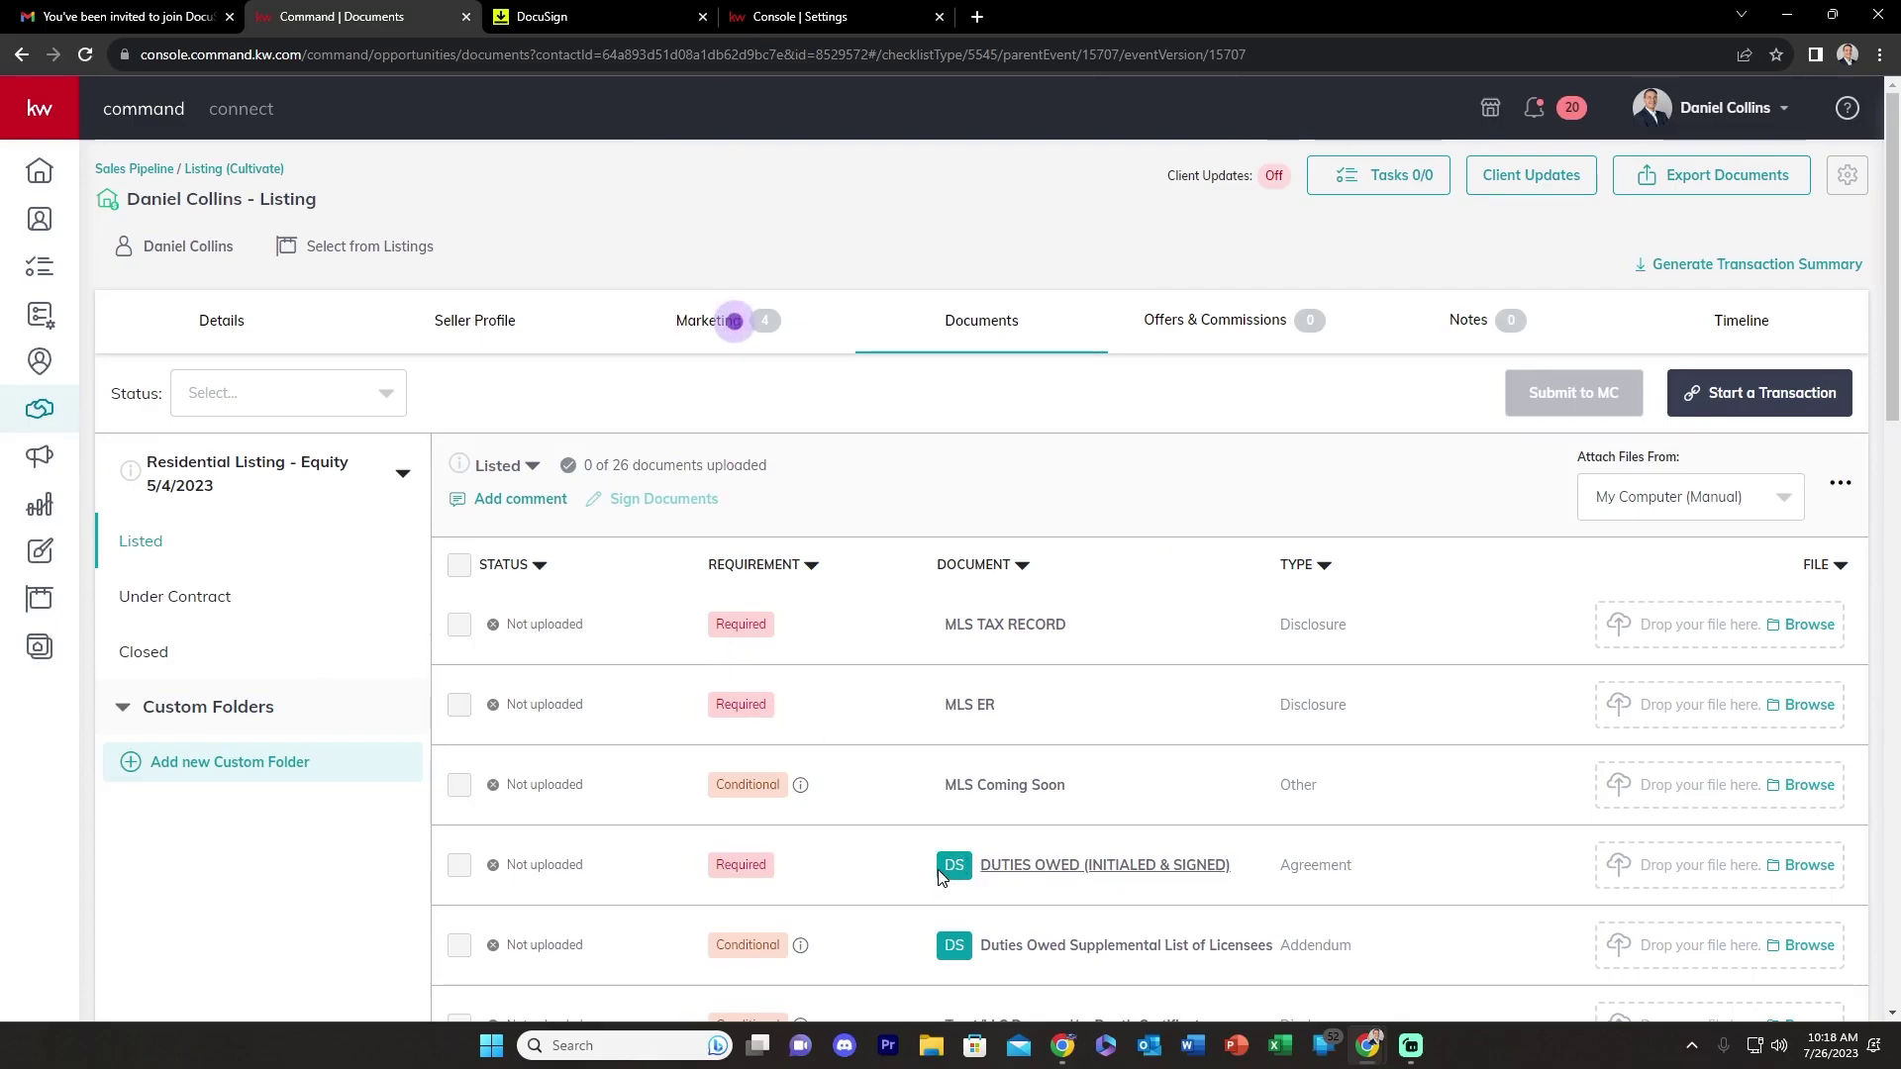
scroll(917, 722, down, 2)
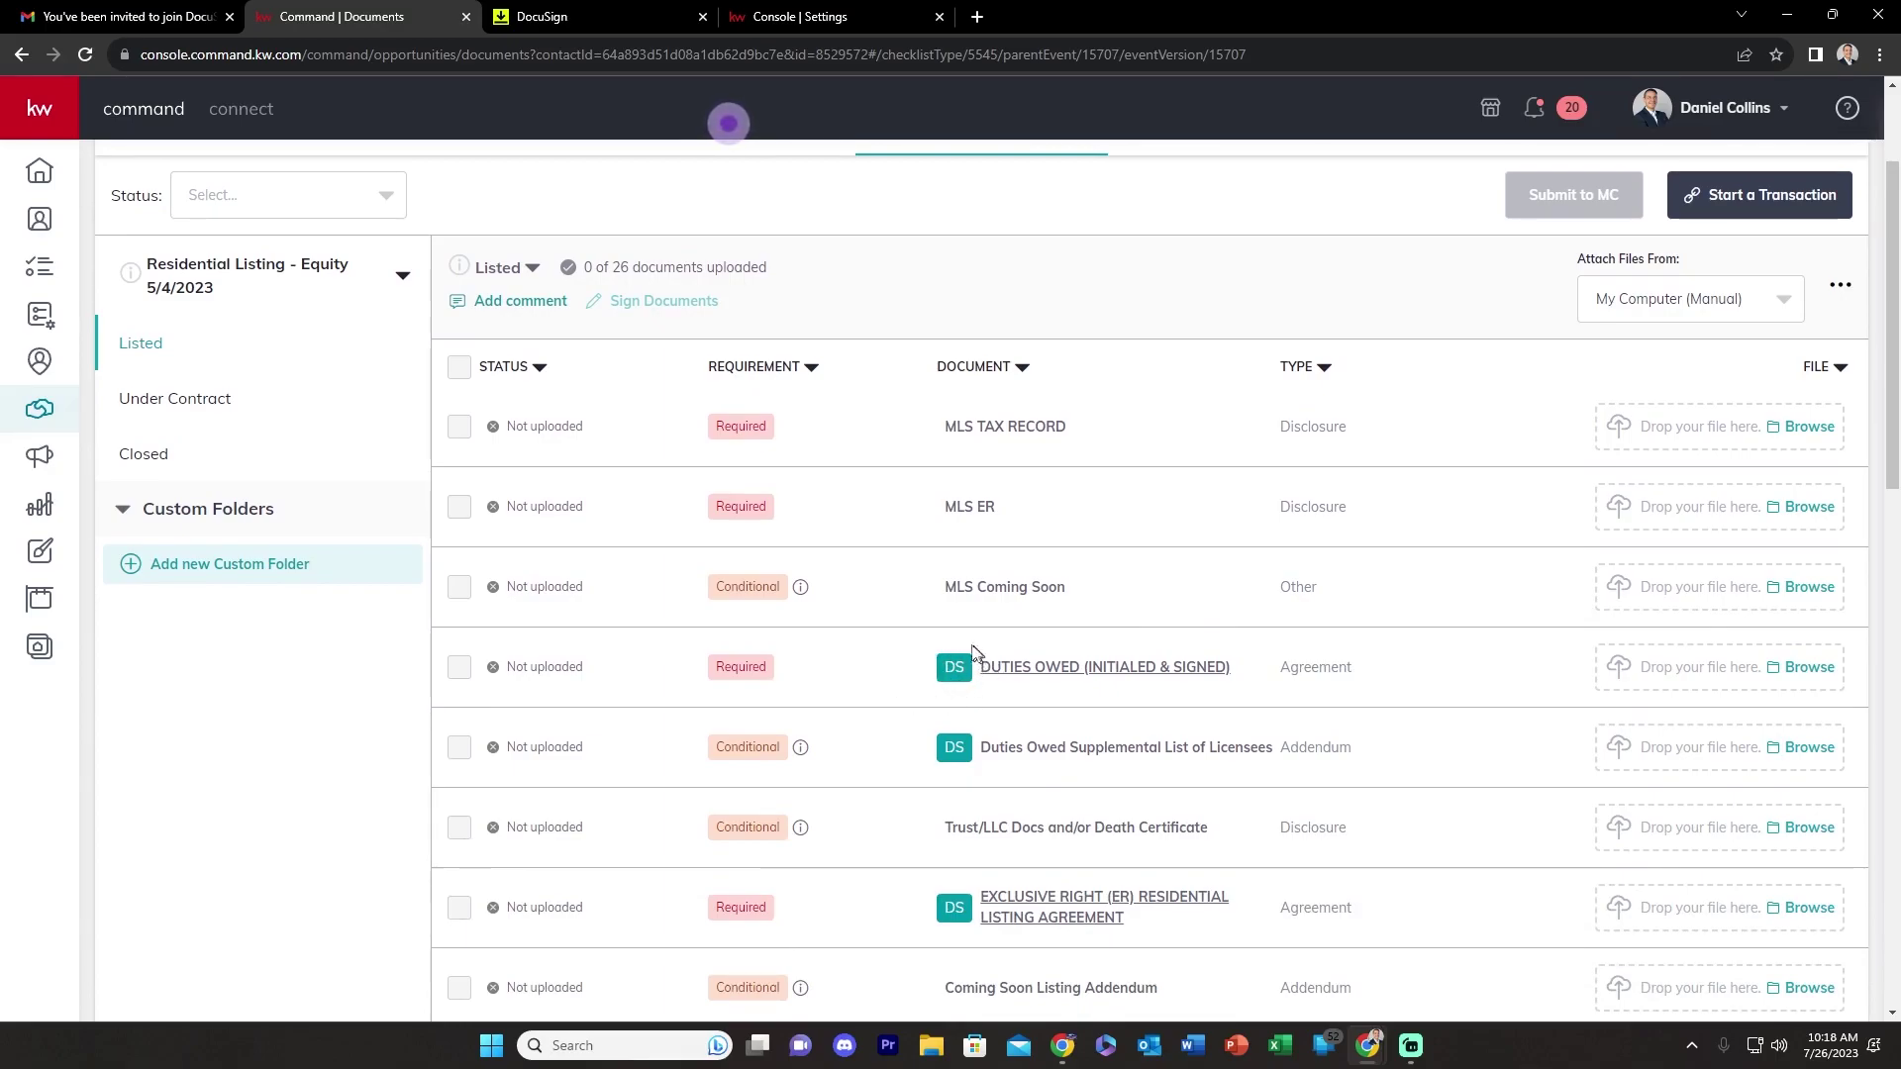
scroll(704, 577, up, 2)
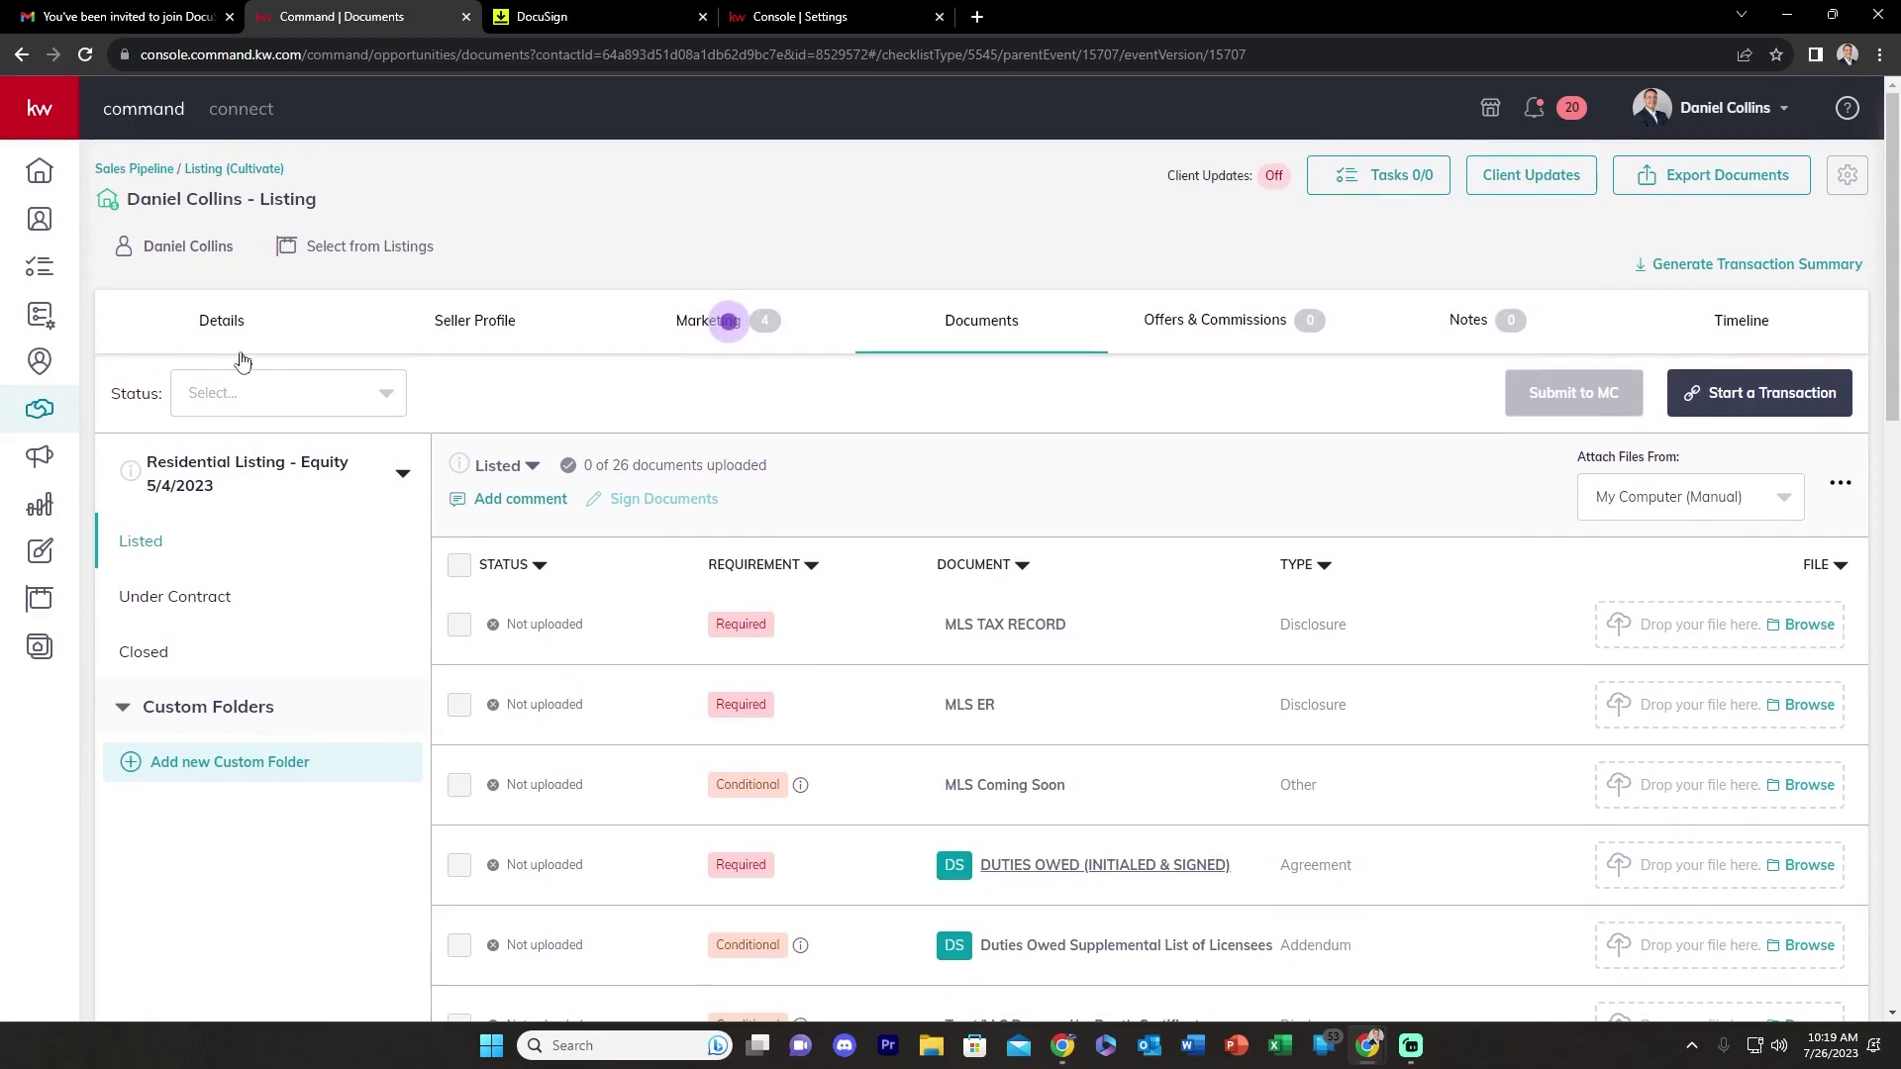
click(222, 323)
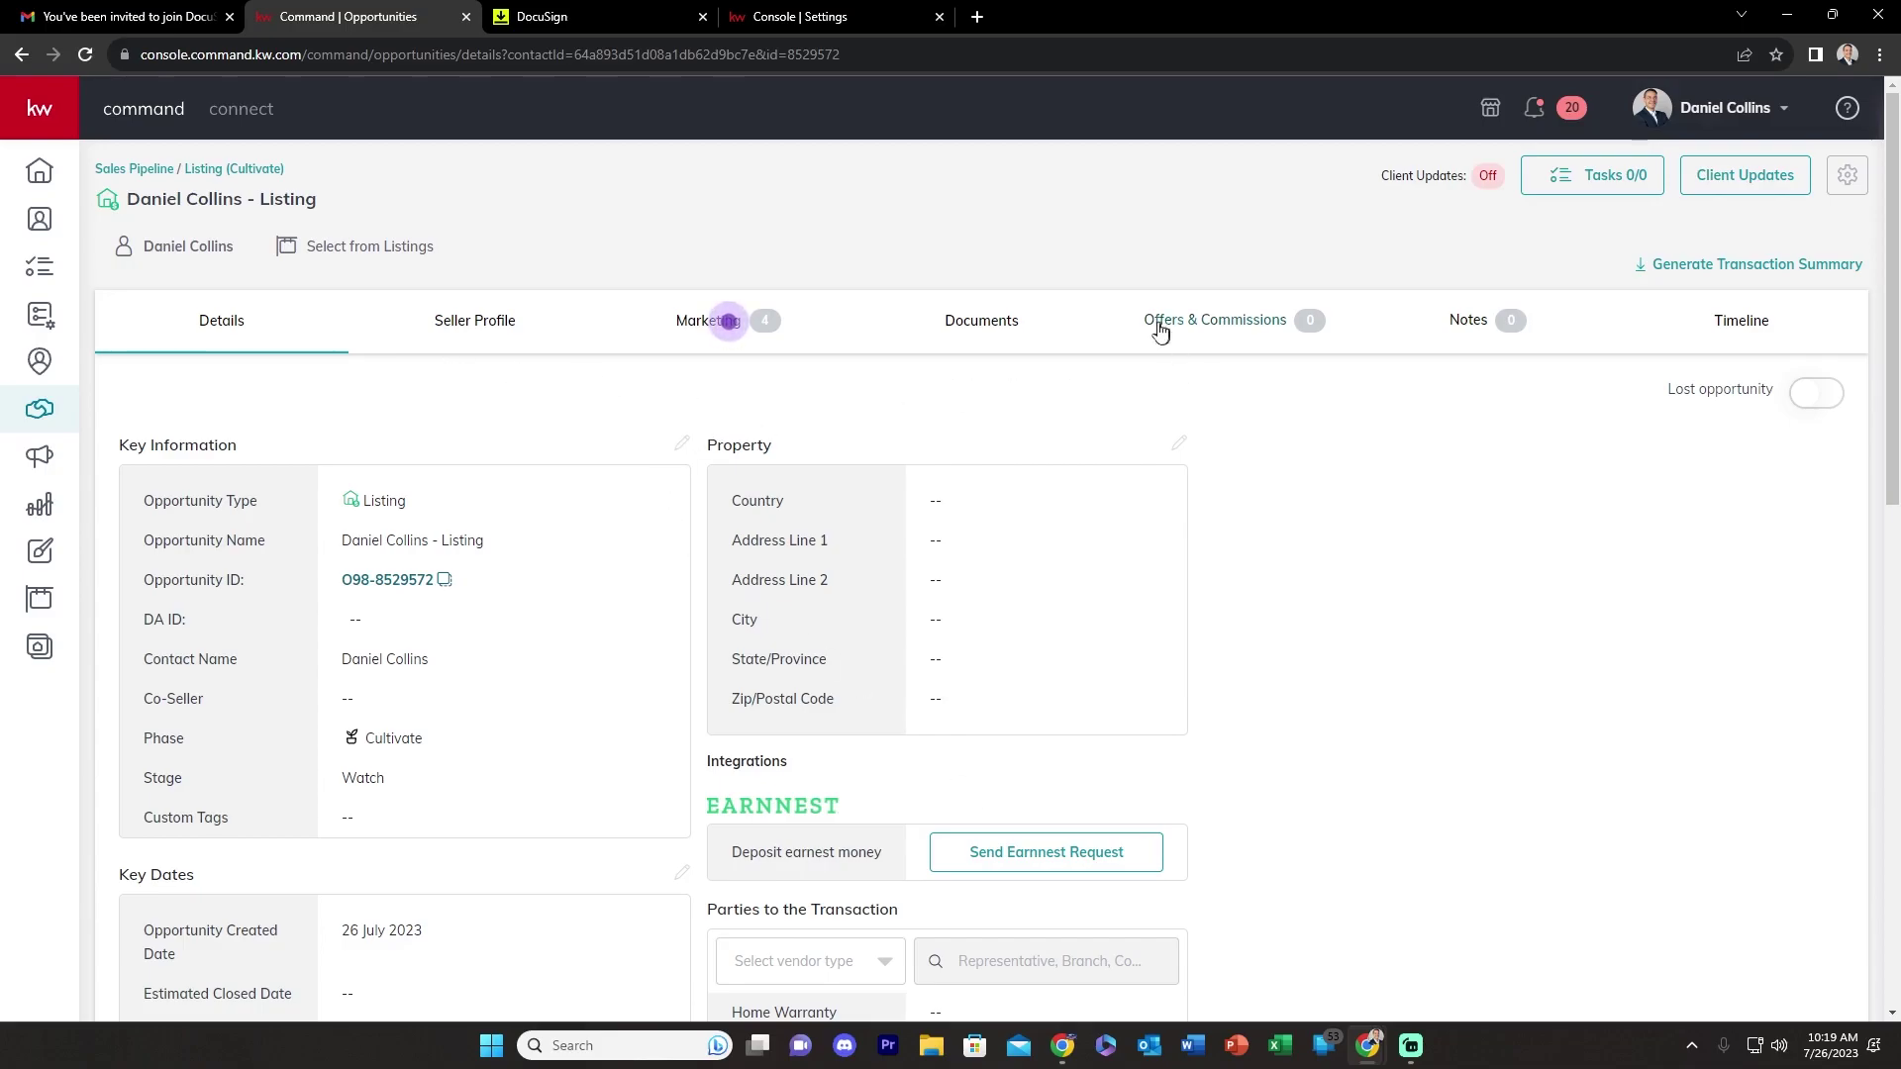
click(975, 330)
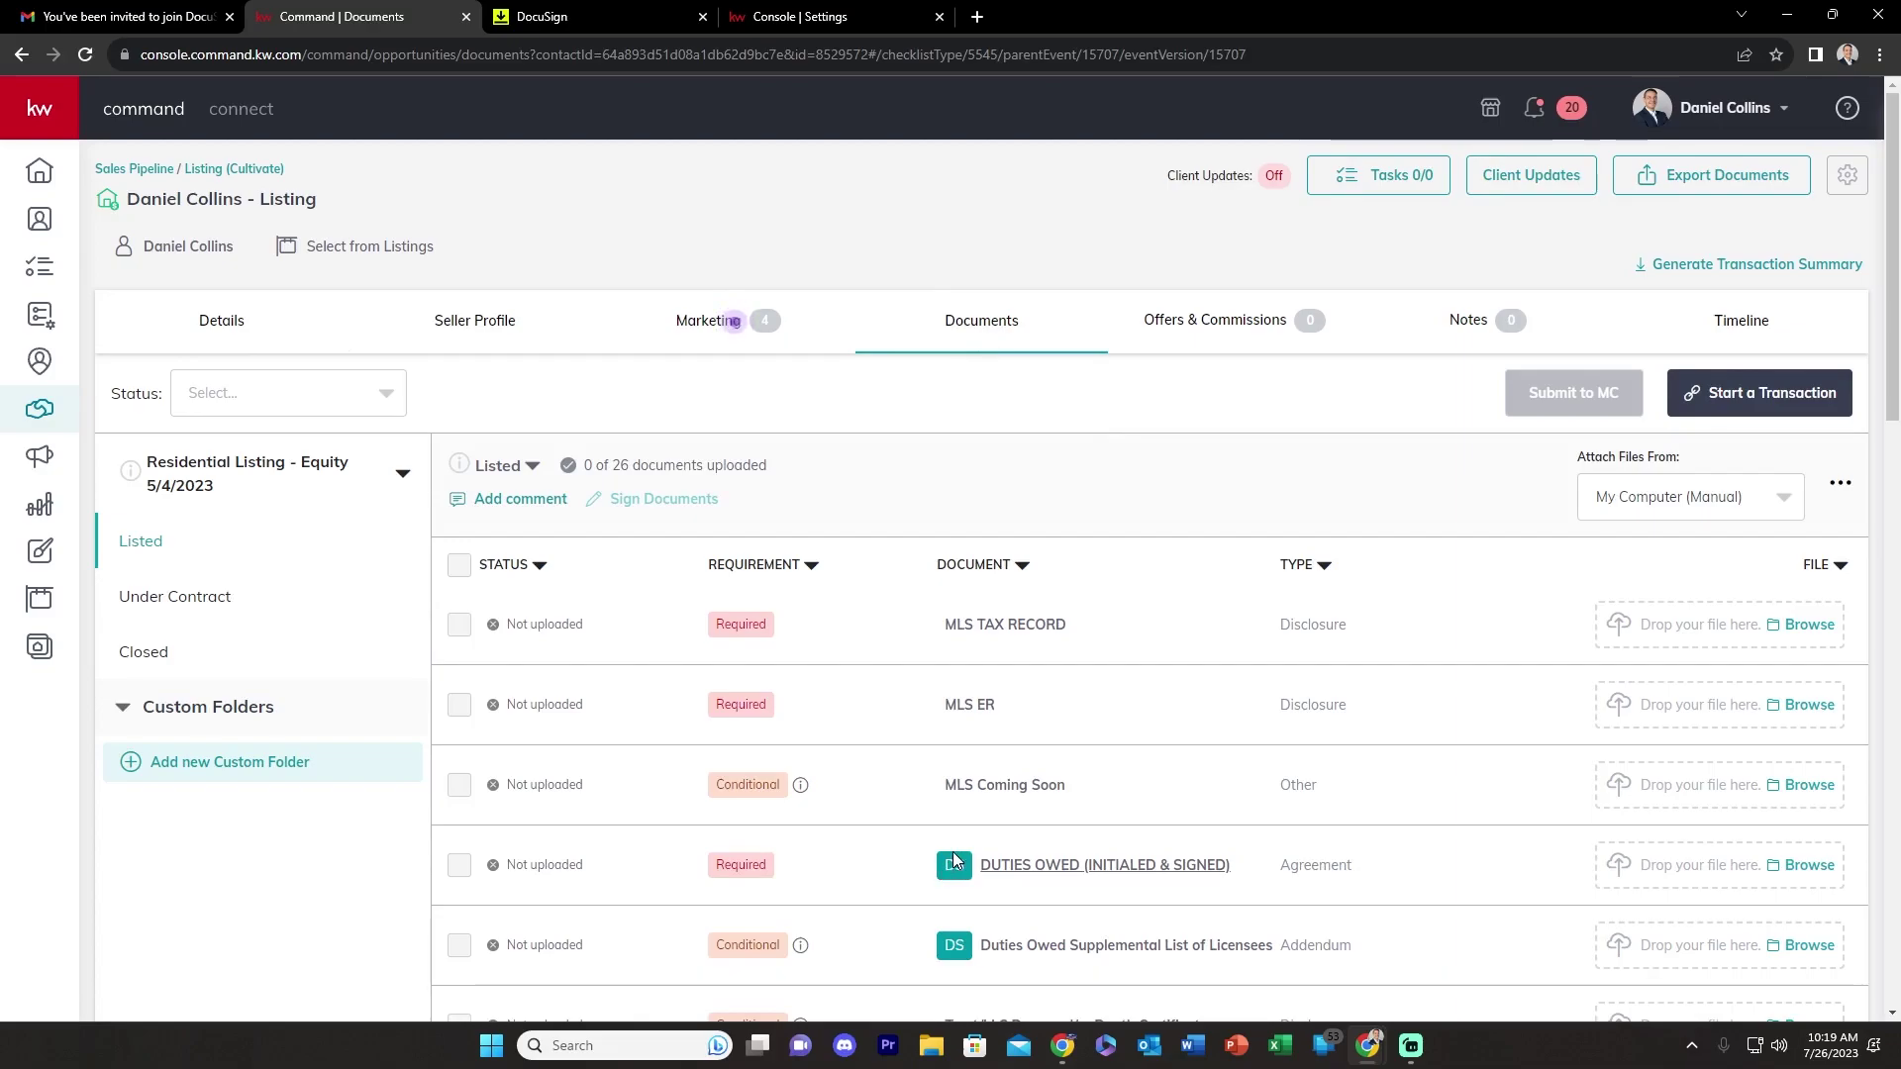
- Start a DocuSign transaction room for the listing and open the GLVAR Duties Owed form
click(1748, 399)
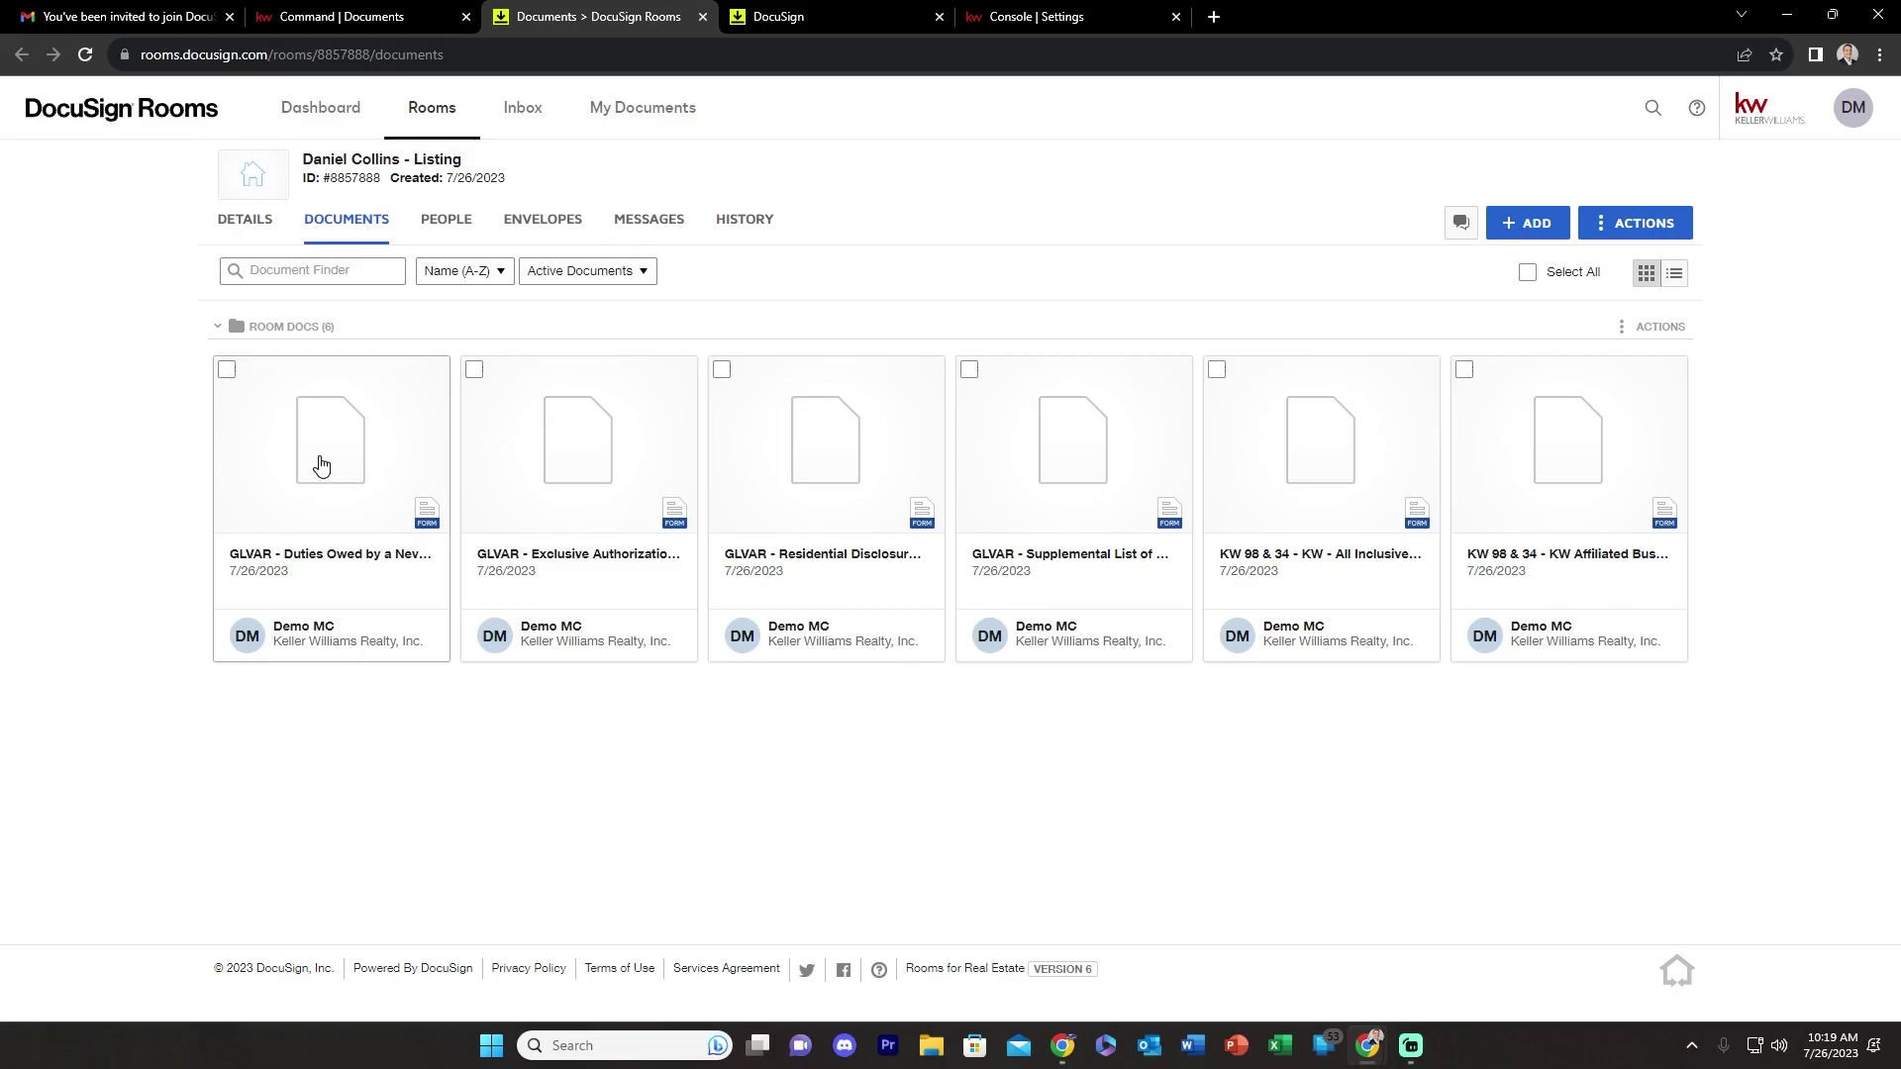
click(321, 466)
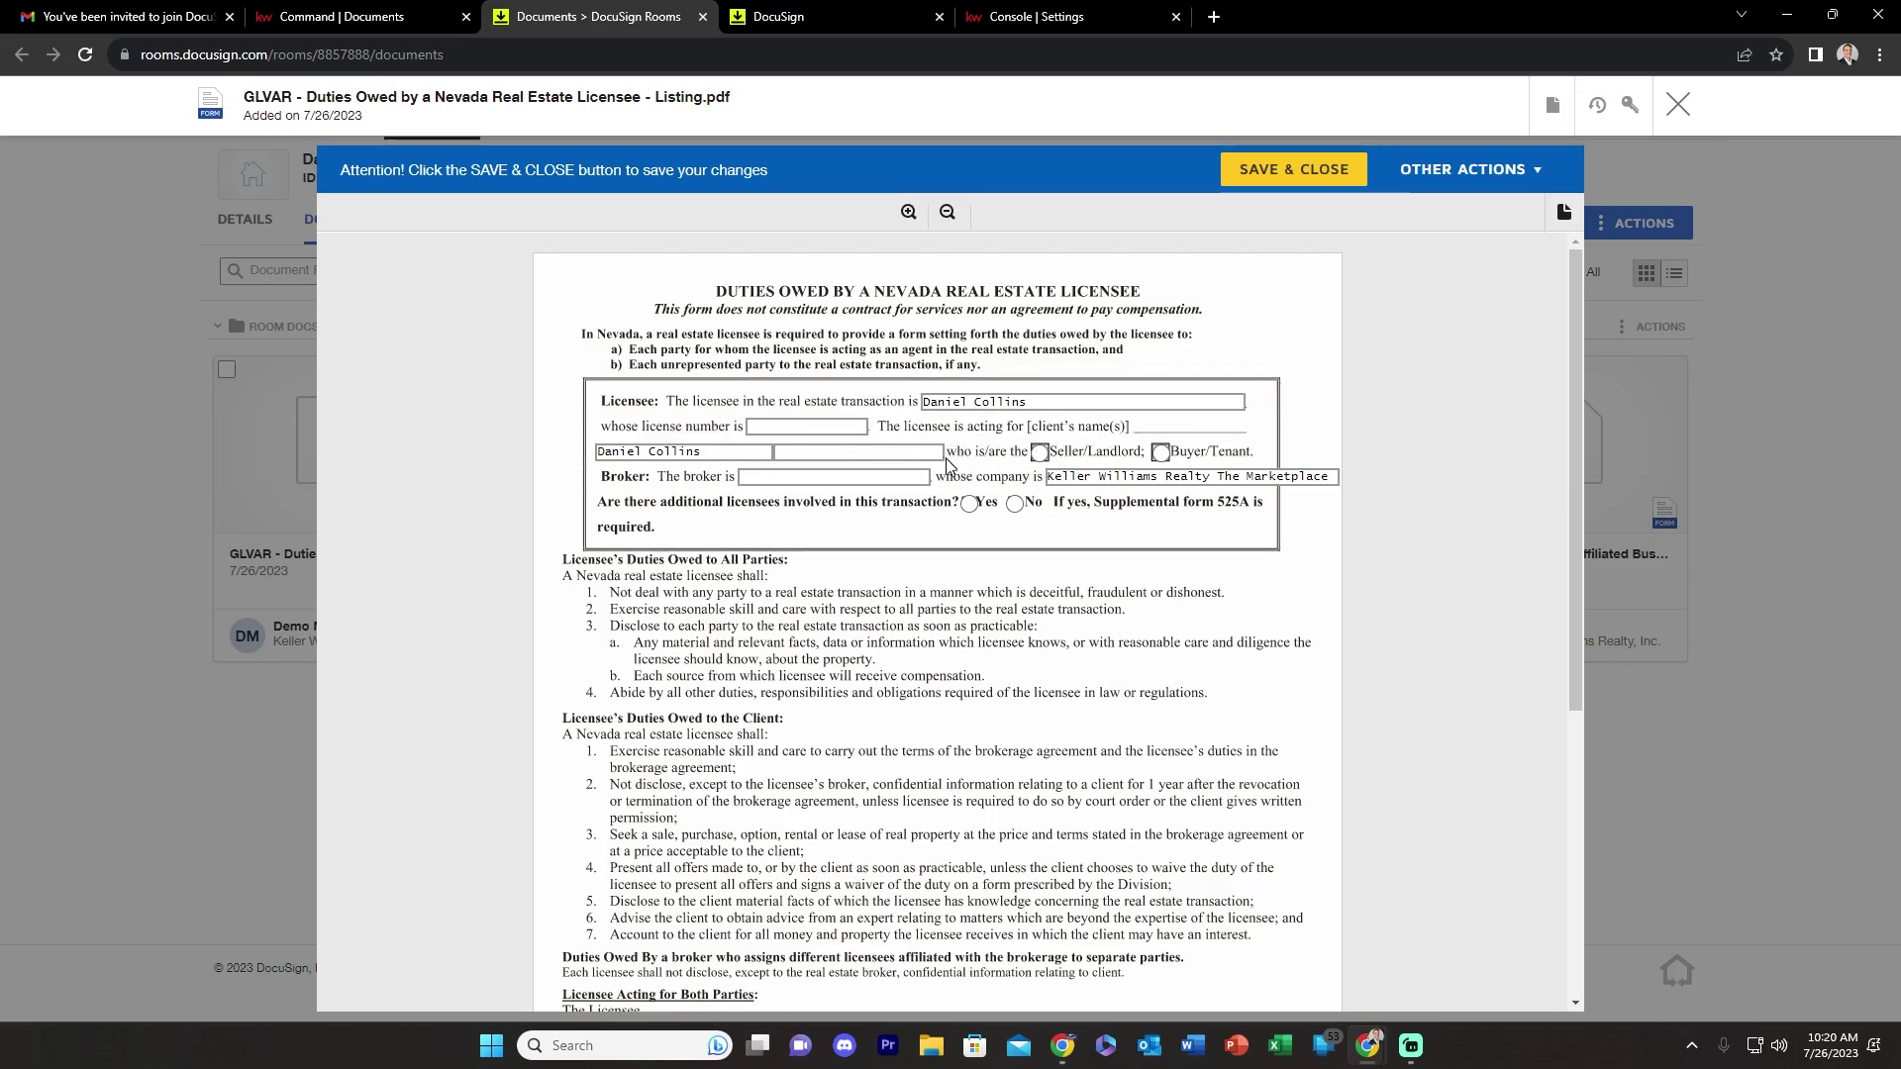
- Mark the client as Seller/Landlord, enter 'Broker' as broker name, answer No to additional licensees
click(1039, 453)
click(739, 476)
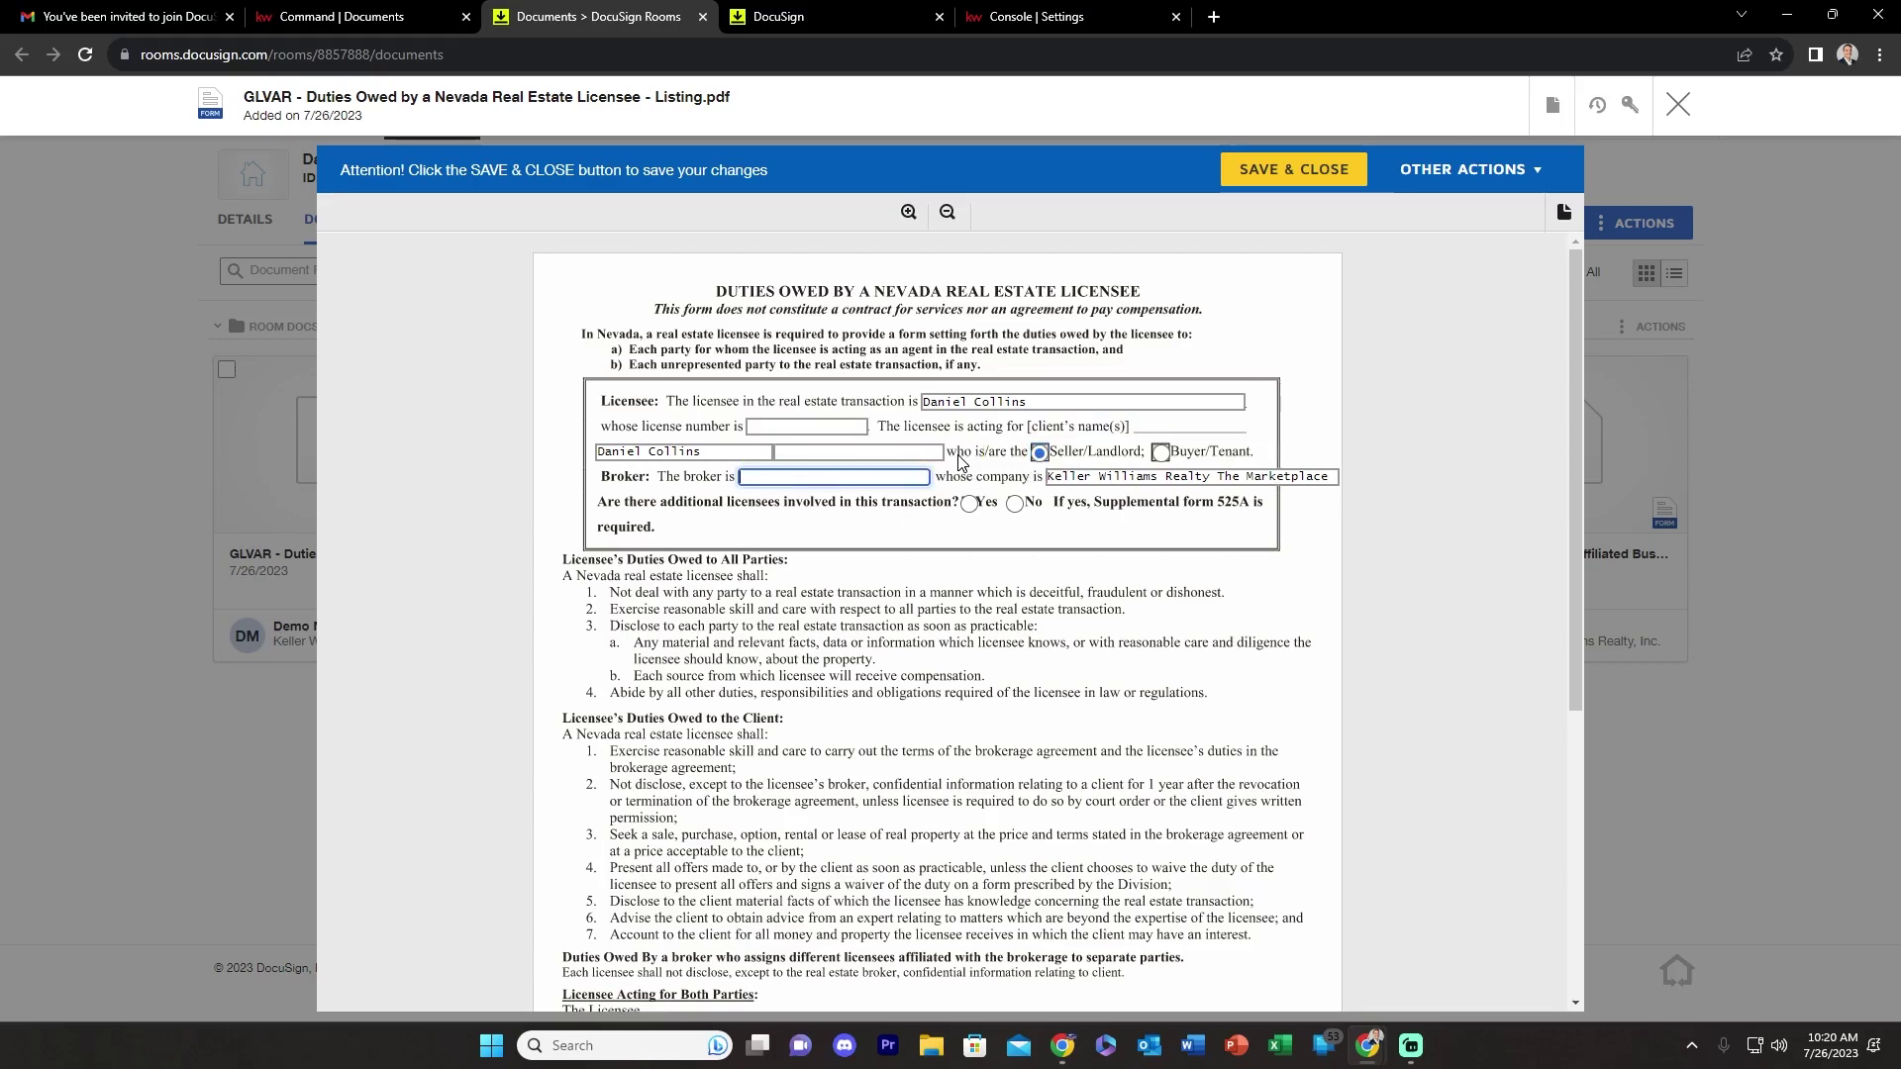
text(Broker)
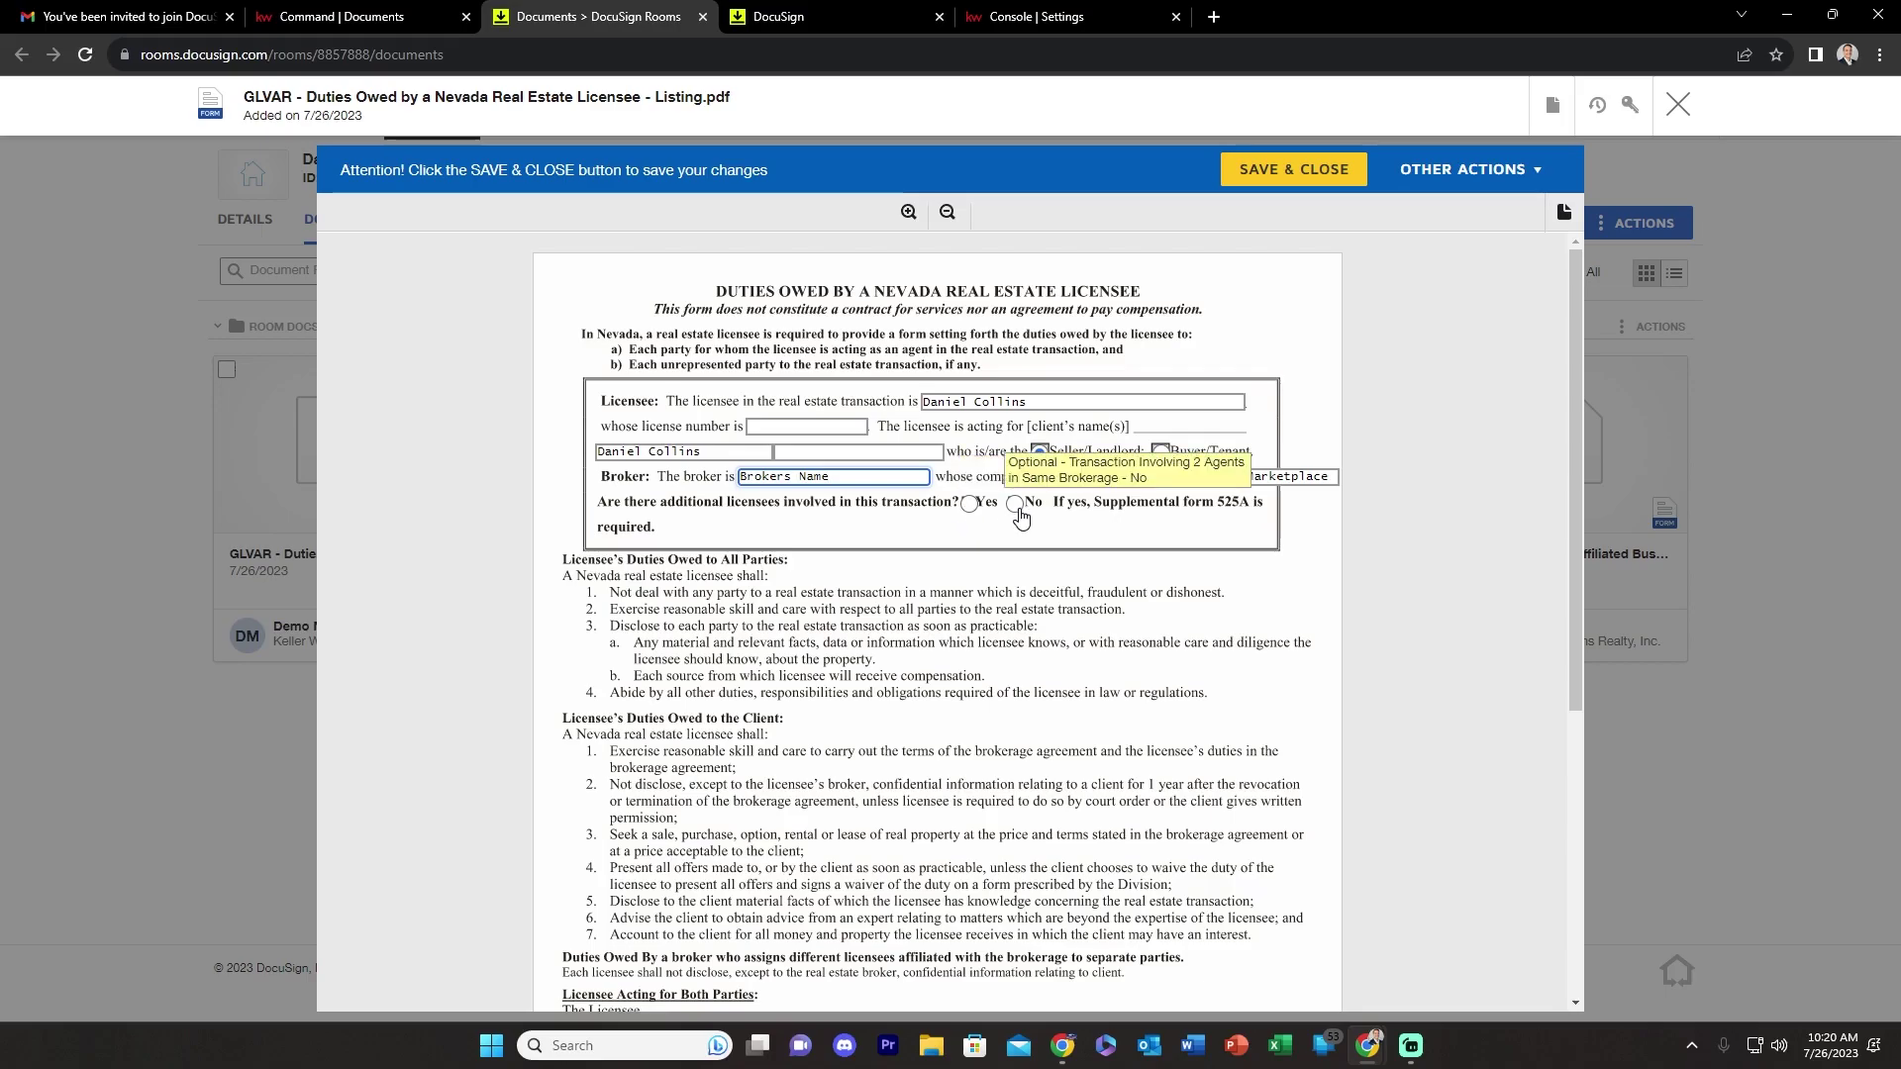
click(1015, 505)
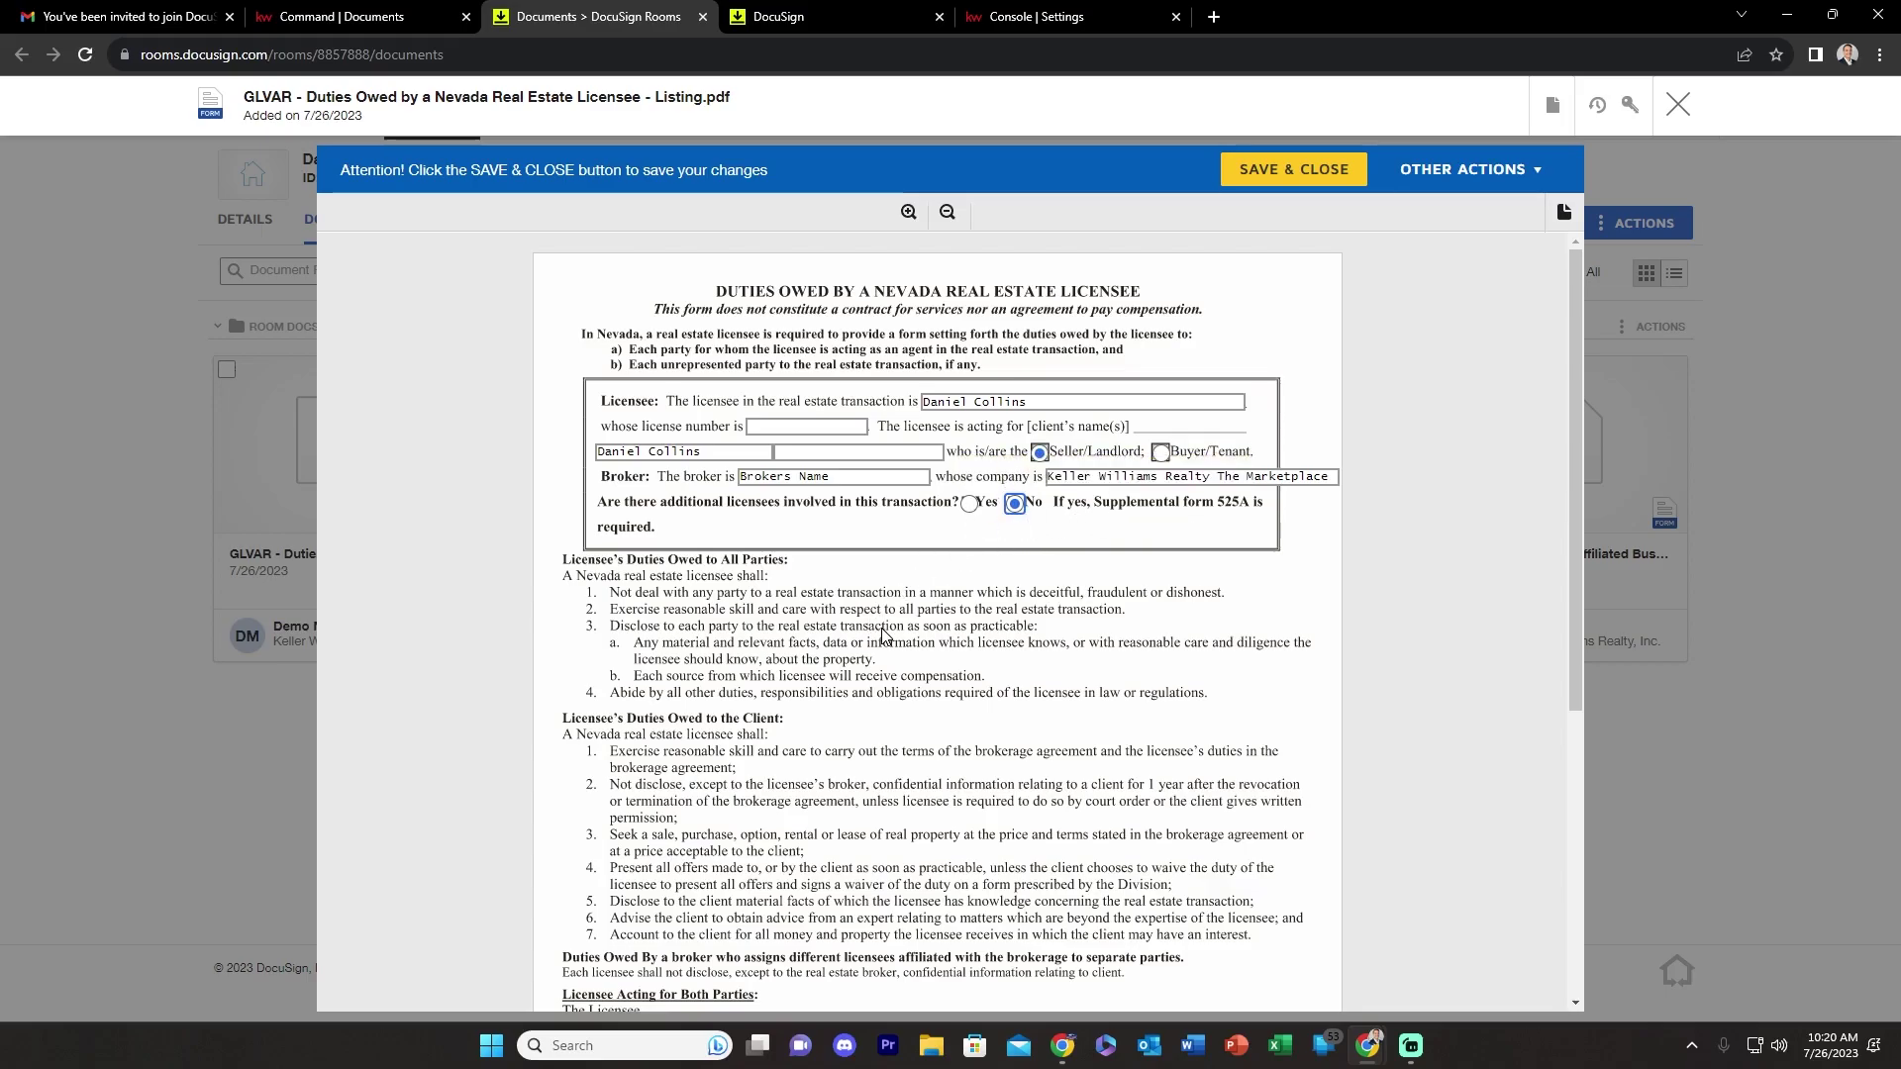
- Review the form including the license number field, then save and close it
scroll(798, 658, down, 4)
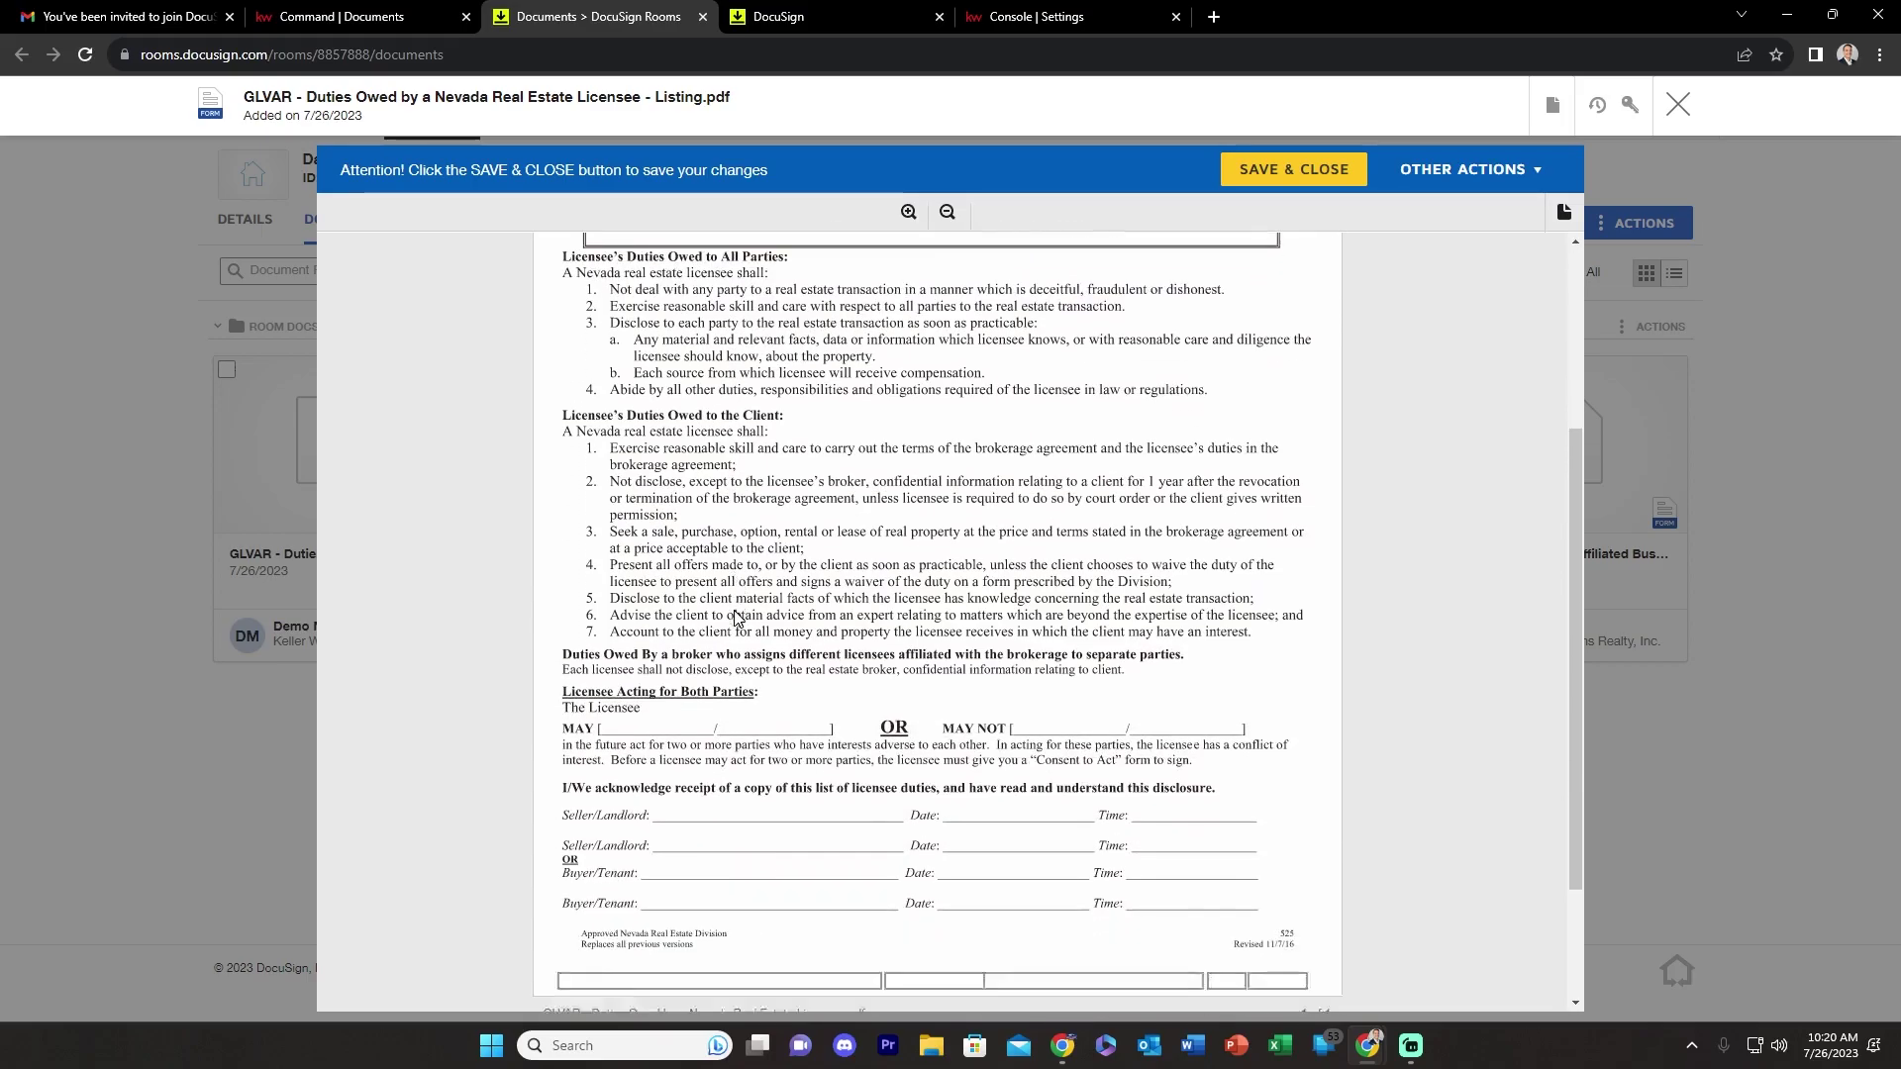
scroll(735, 623, up, 2)
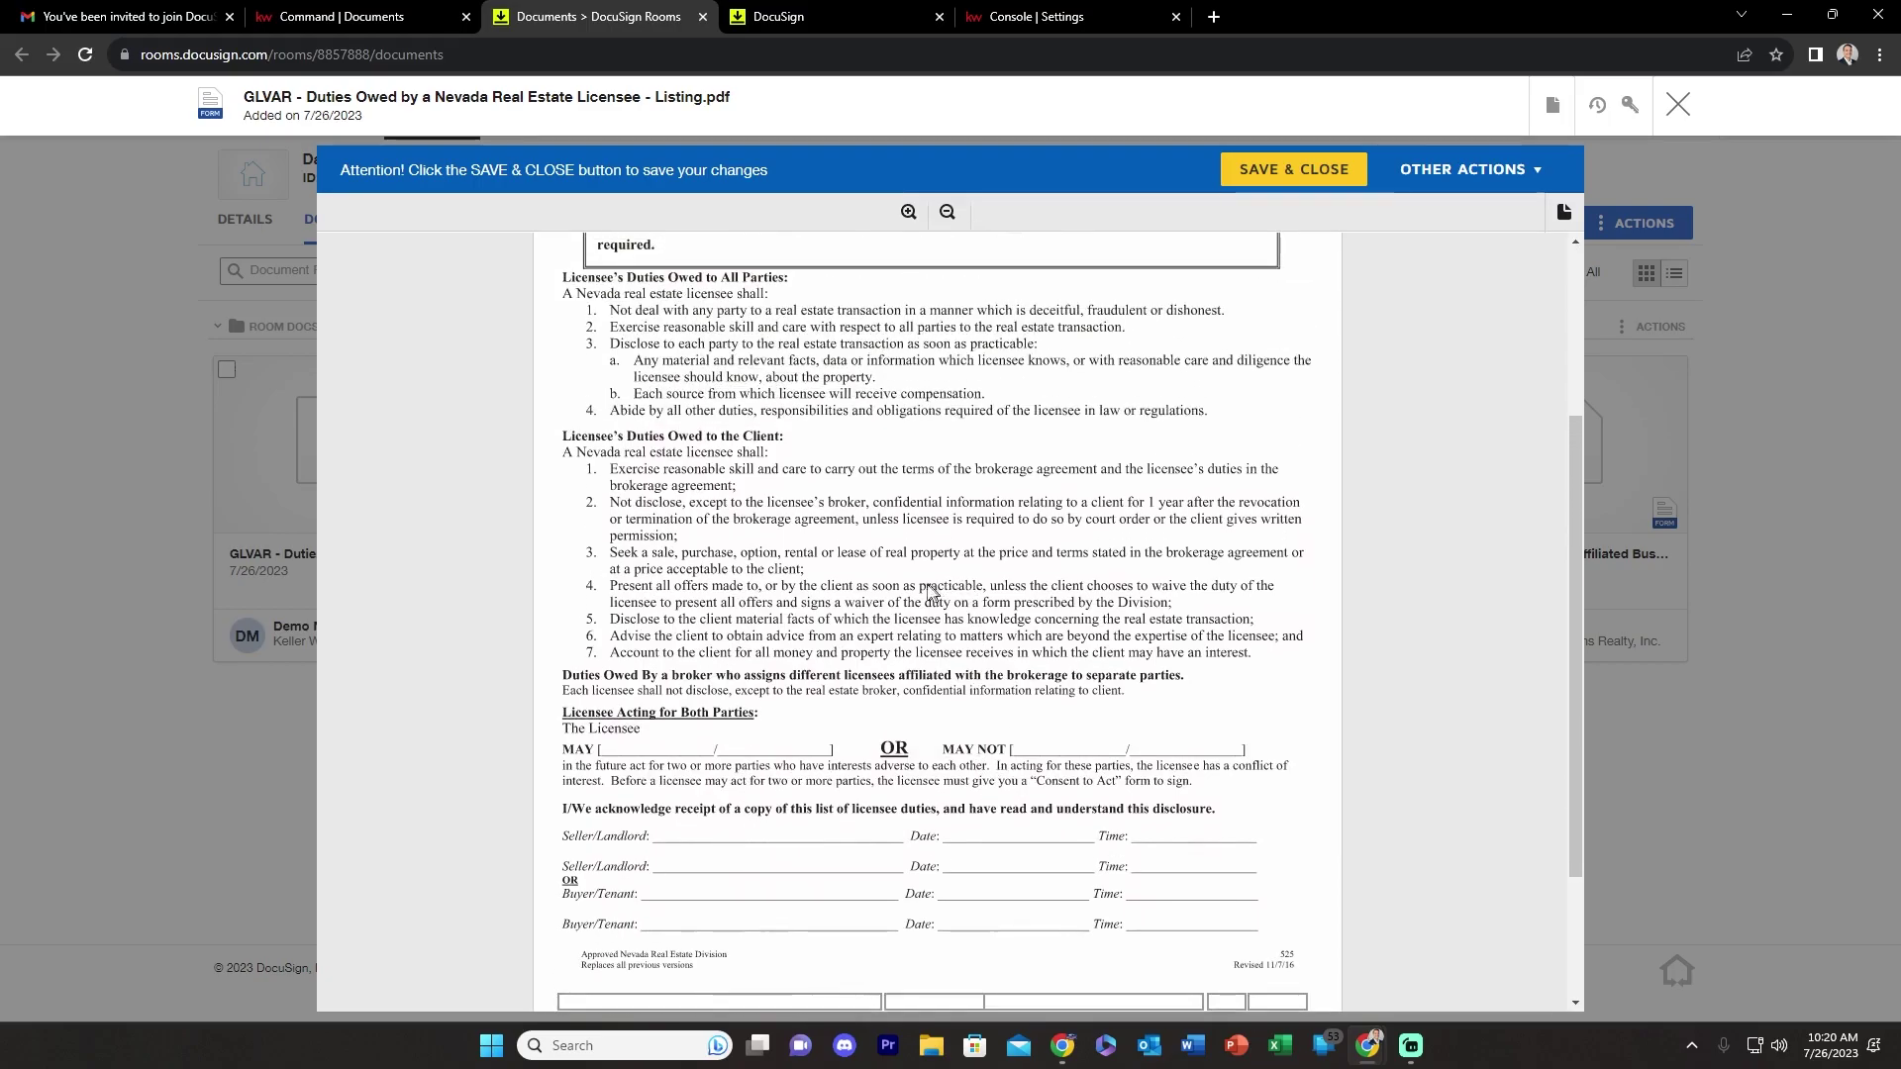
scroll(843, 650, down, 2)
scroll(802, 406, up, 4)
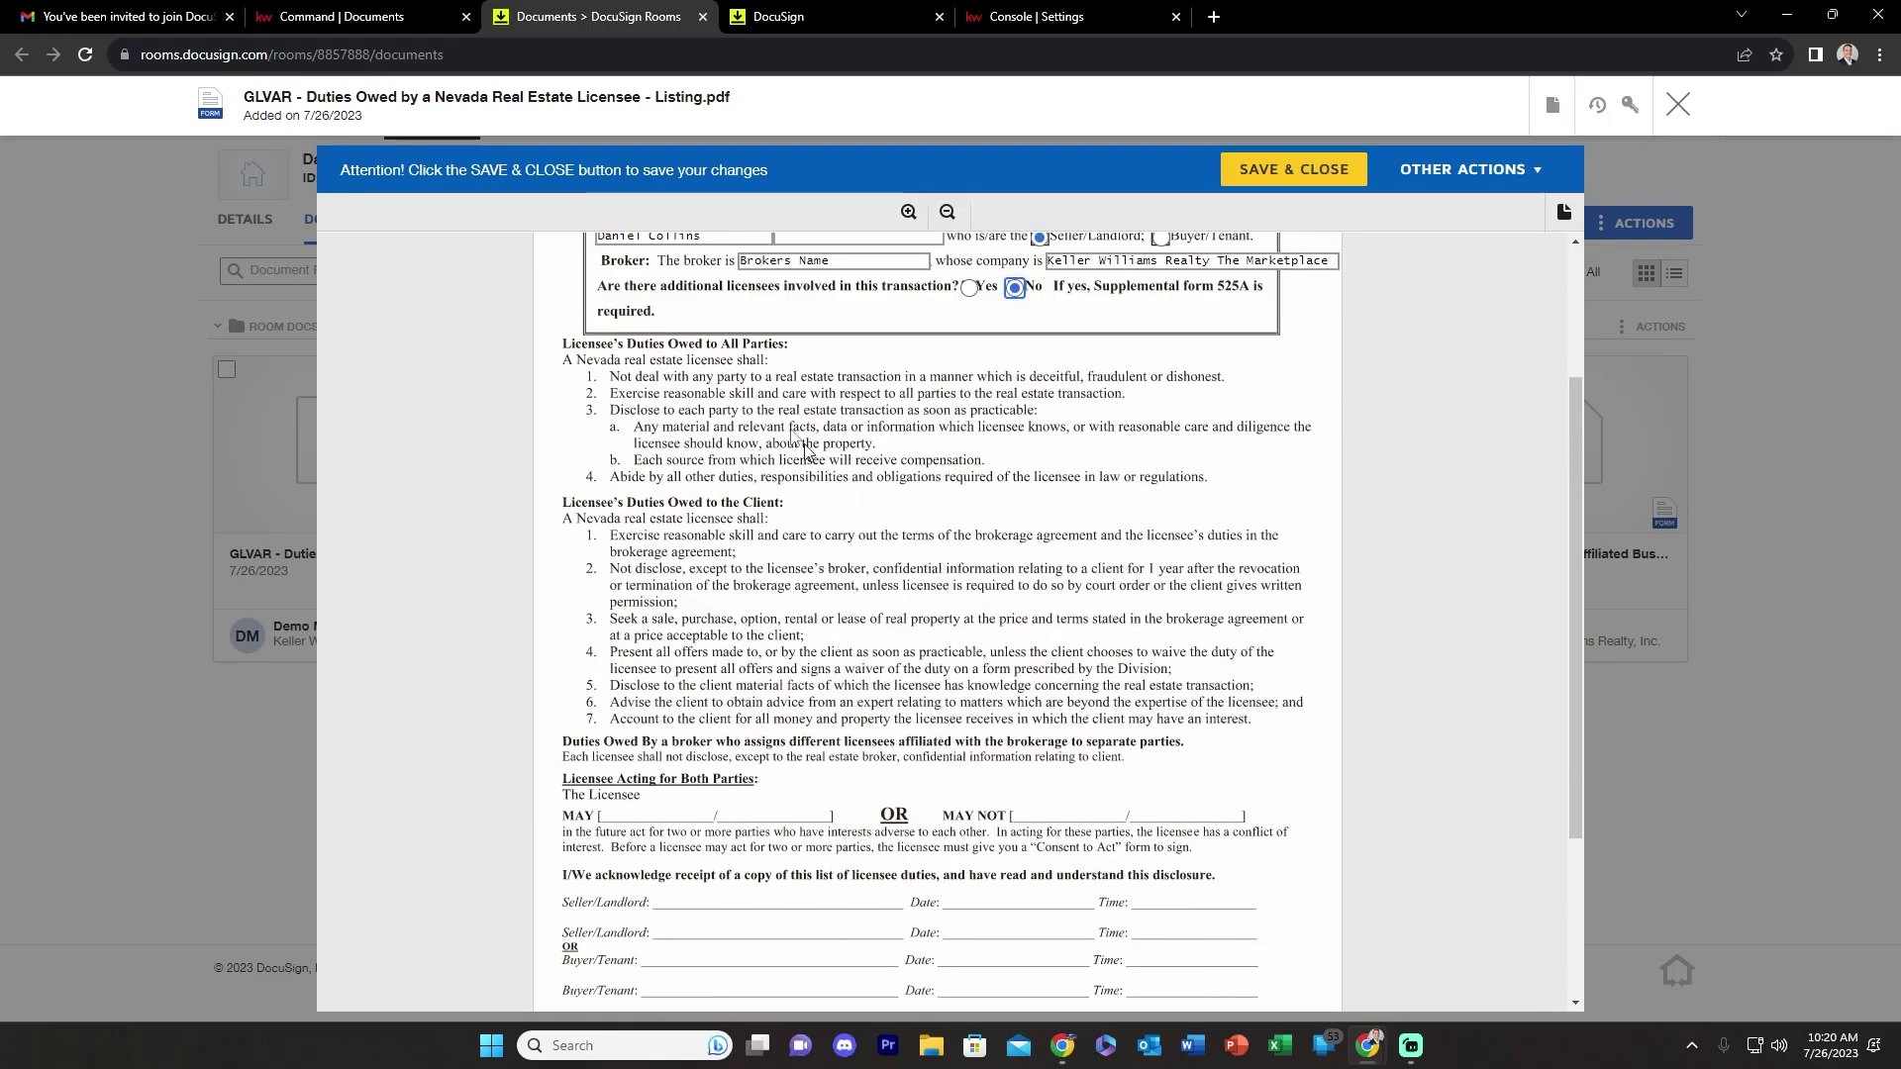
click(796, 429)
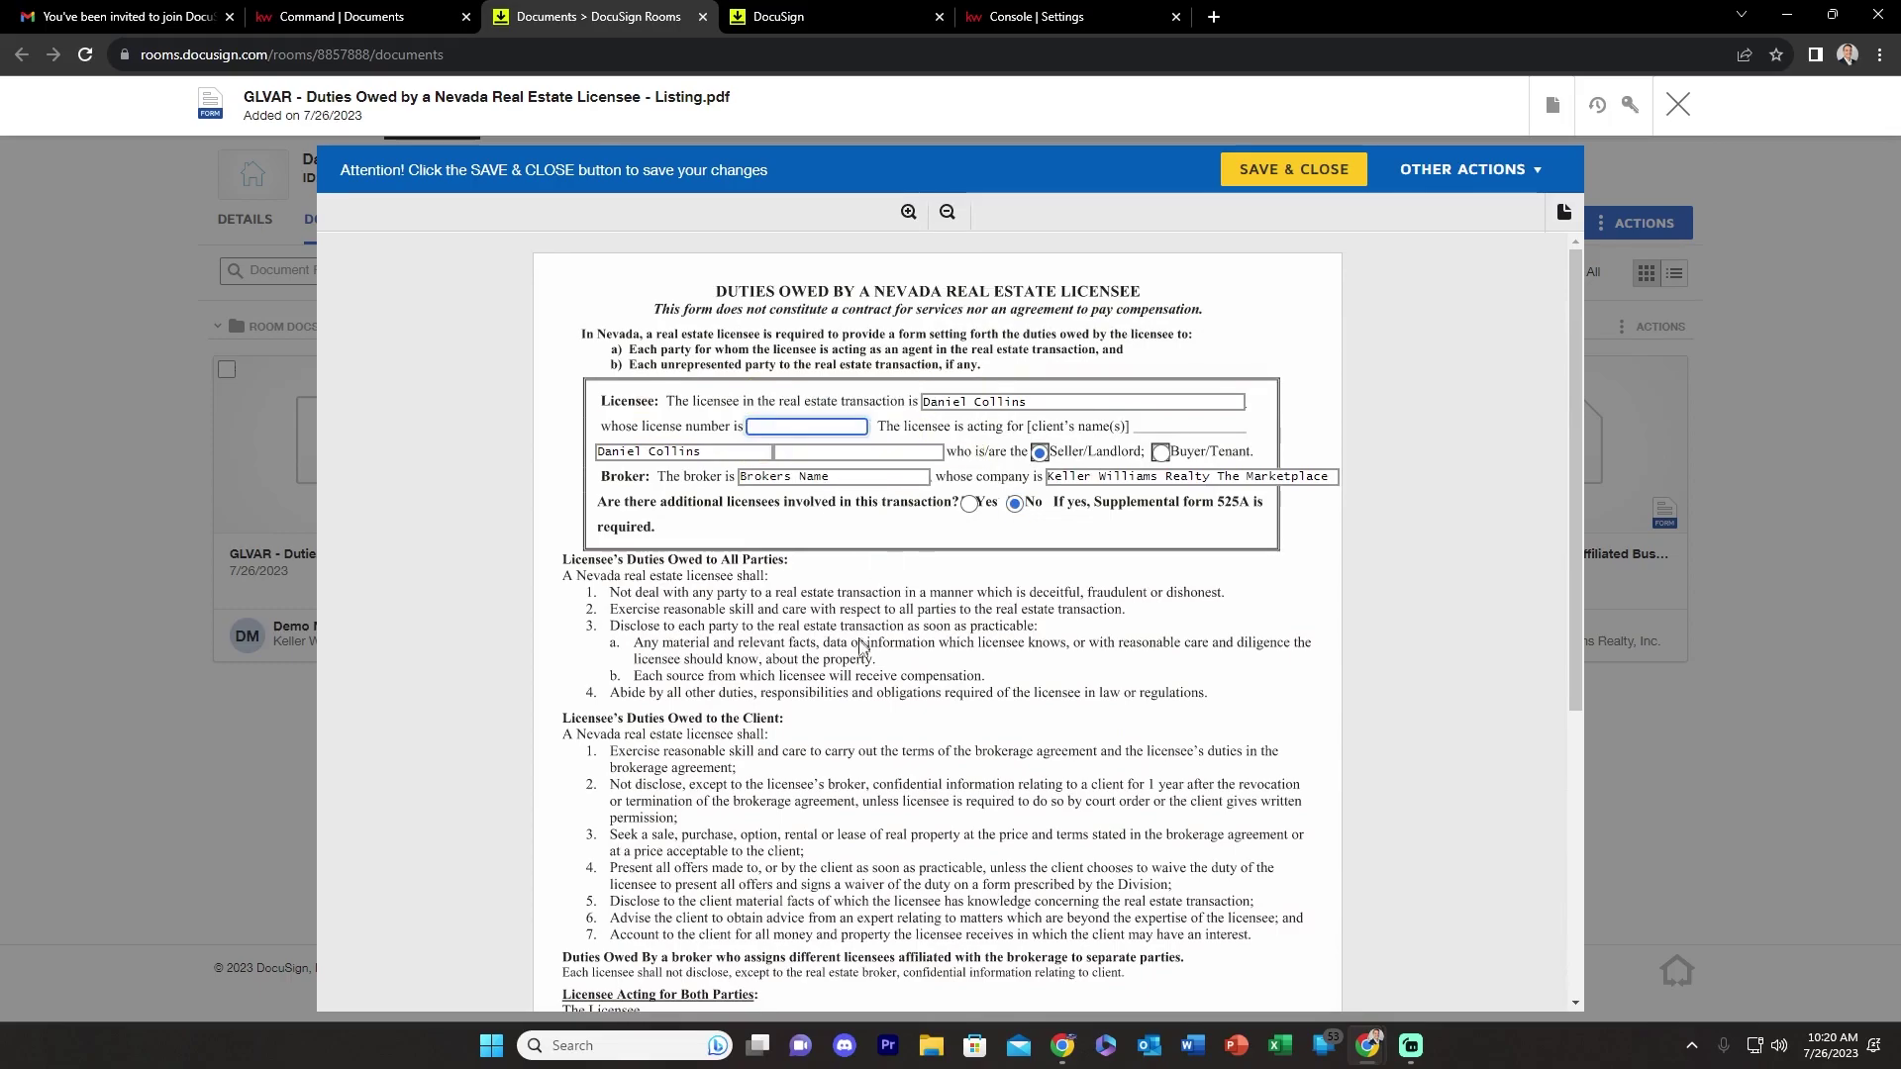
scroll(862, 634, down, 5)
click(941, 905)
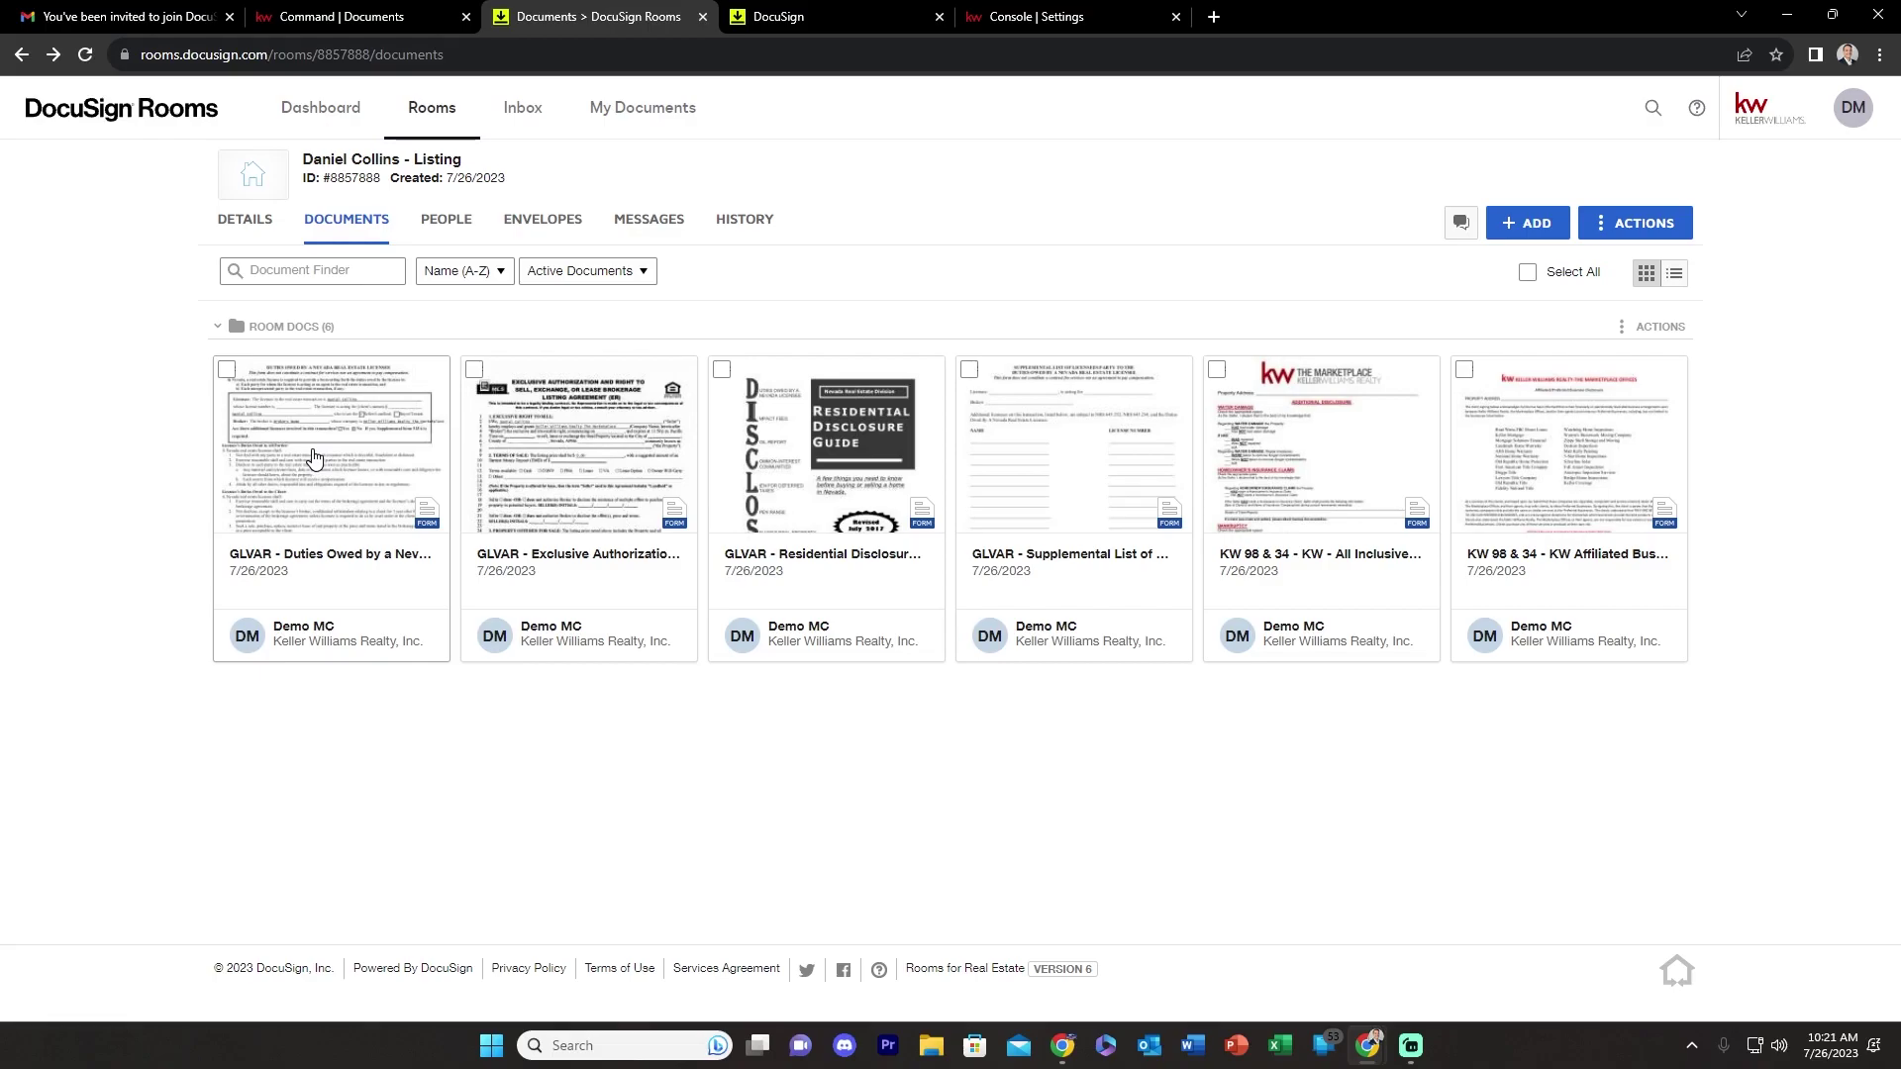
- Create an envelope from the GLVAR Duties Owed card with Seller One and Seller Two as recipients
click(227, 369)
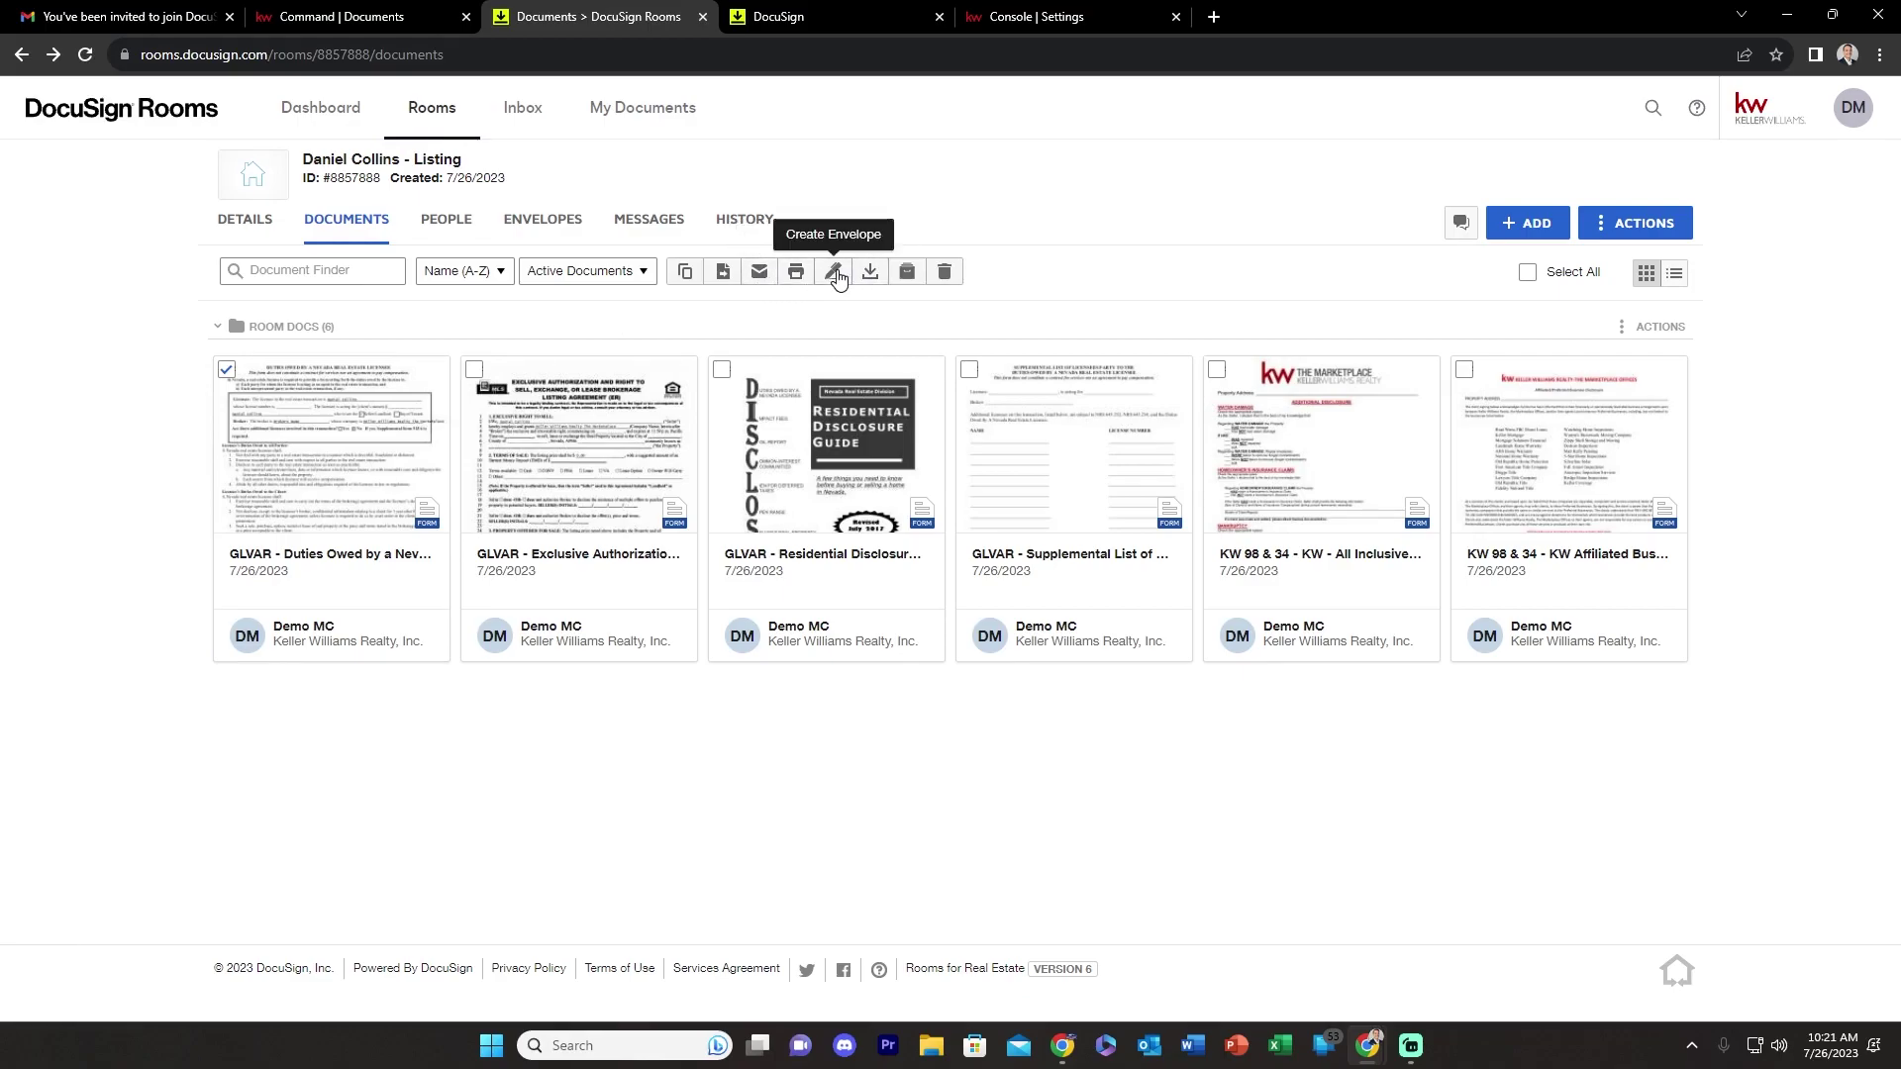
click(834, 272)
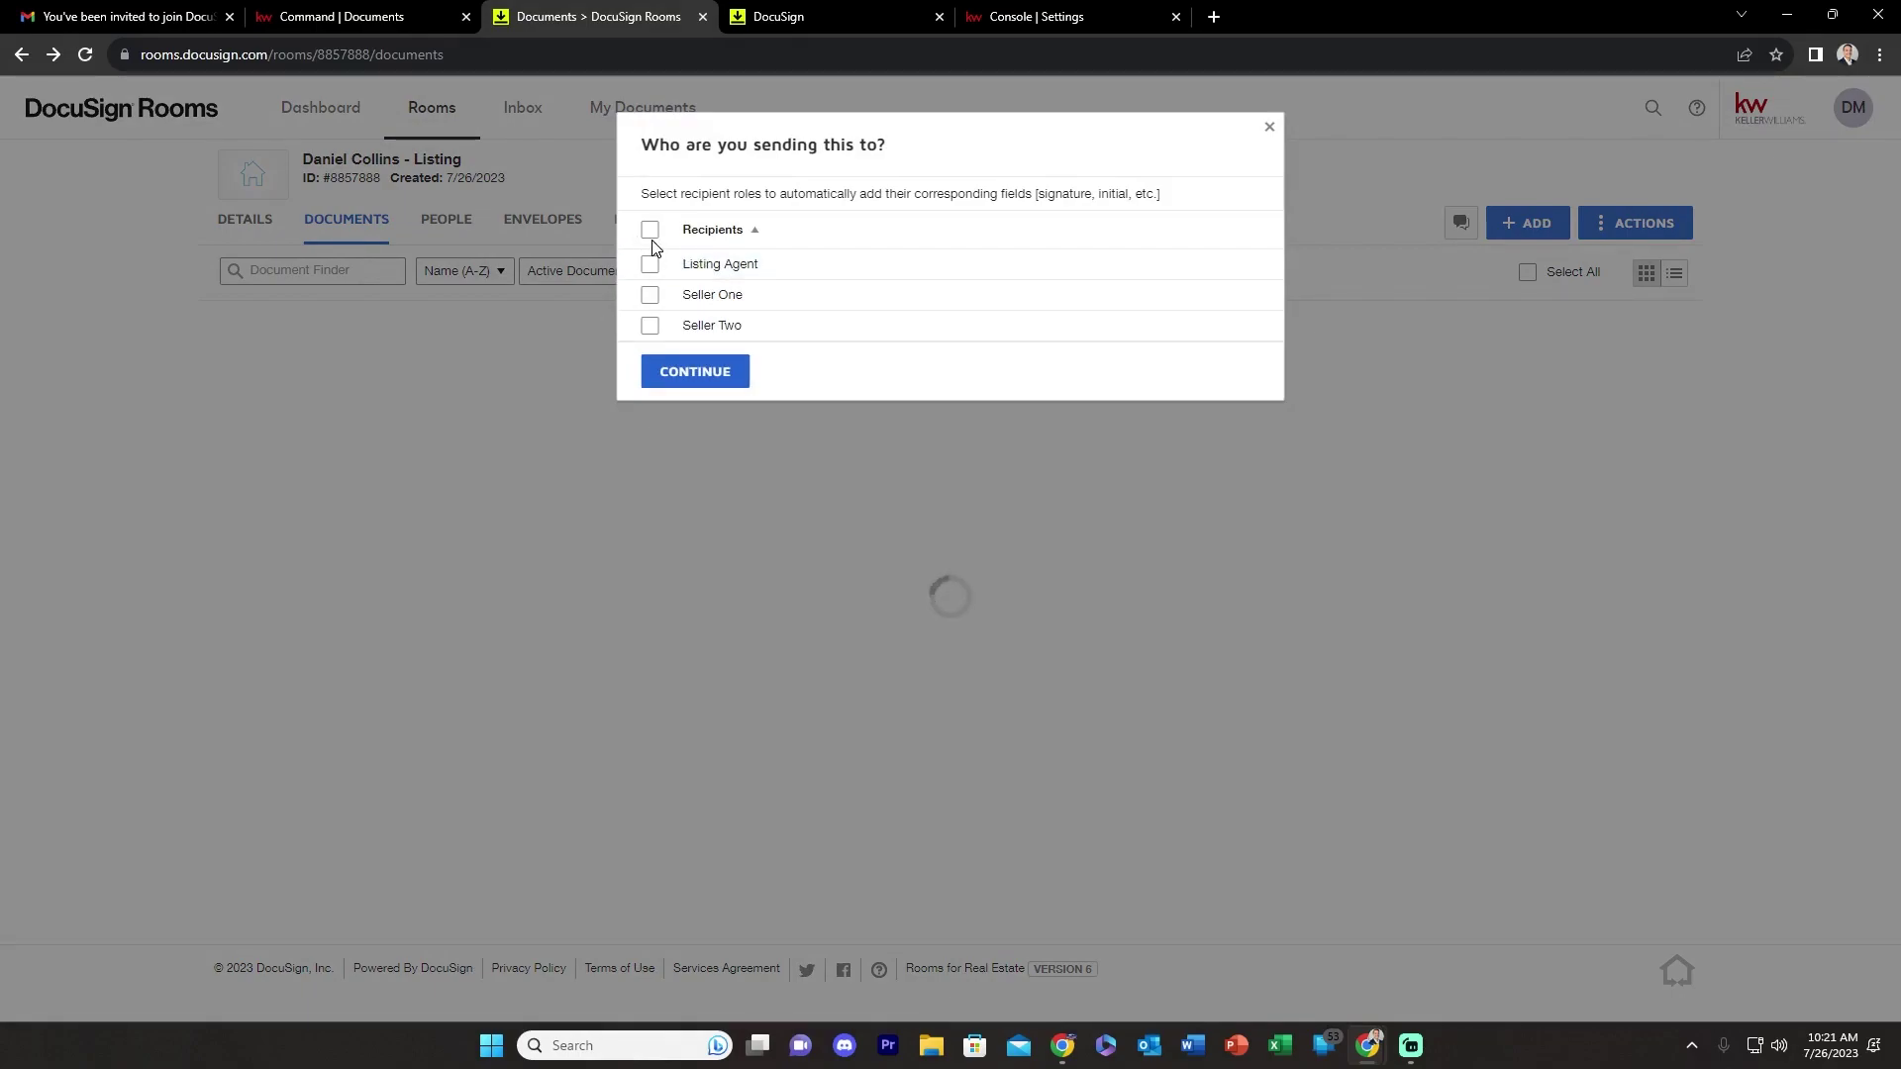
click(654, 299)
click(650, 330)
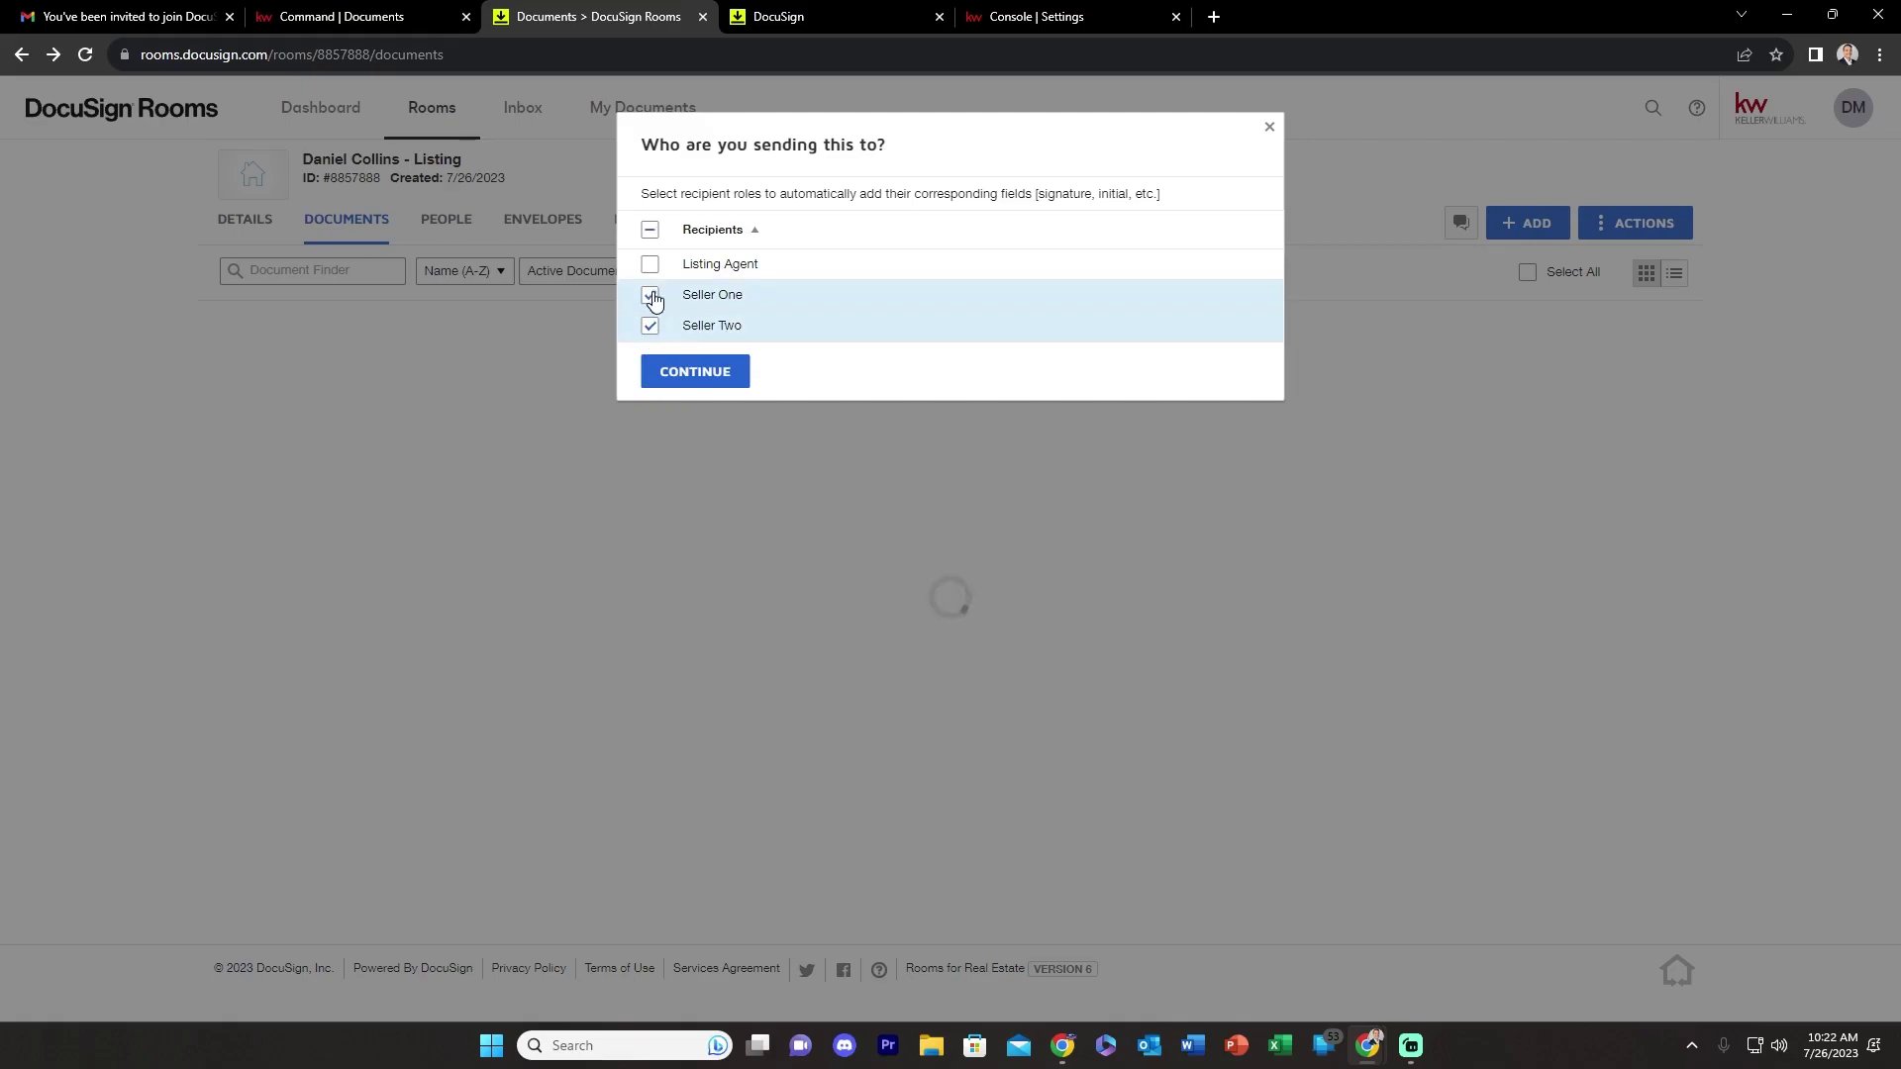
click(679, 372)
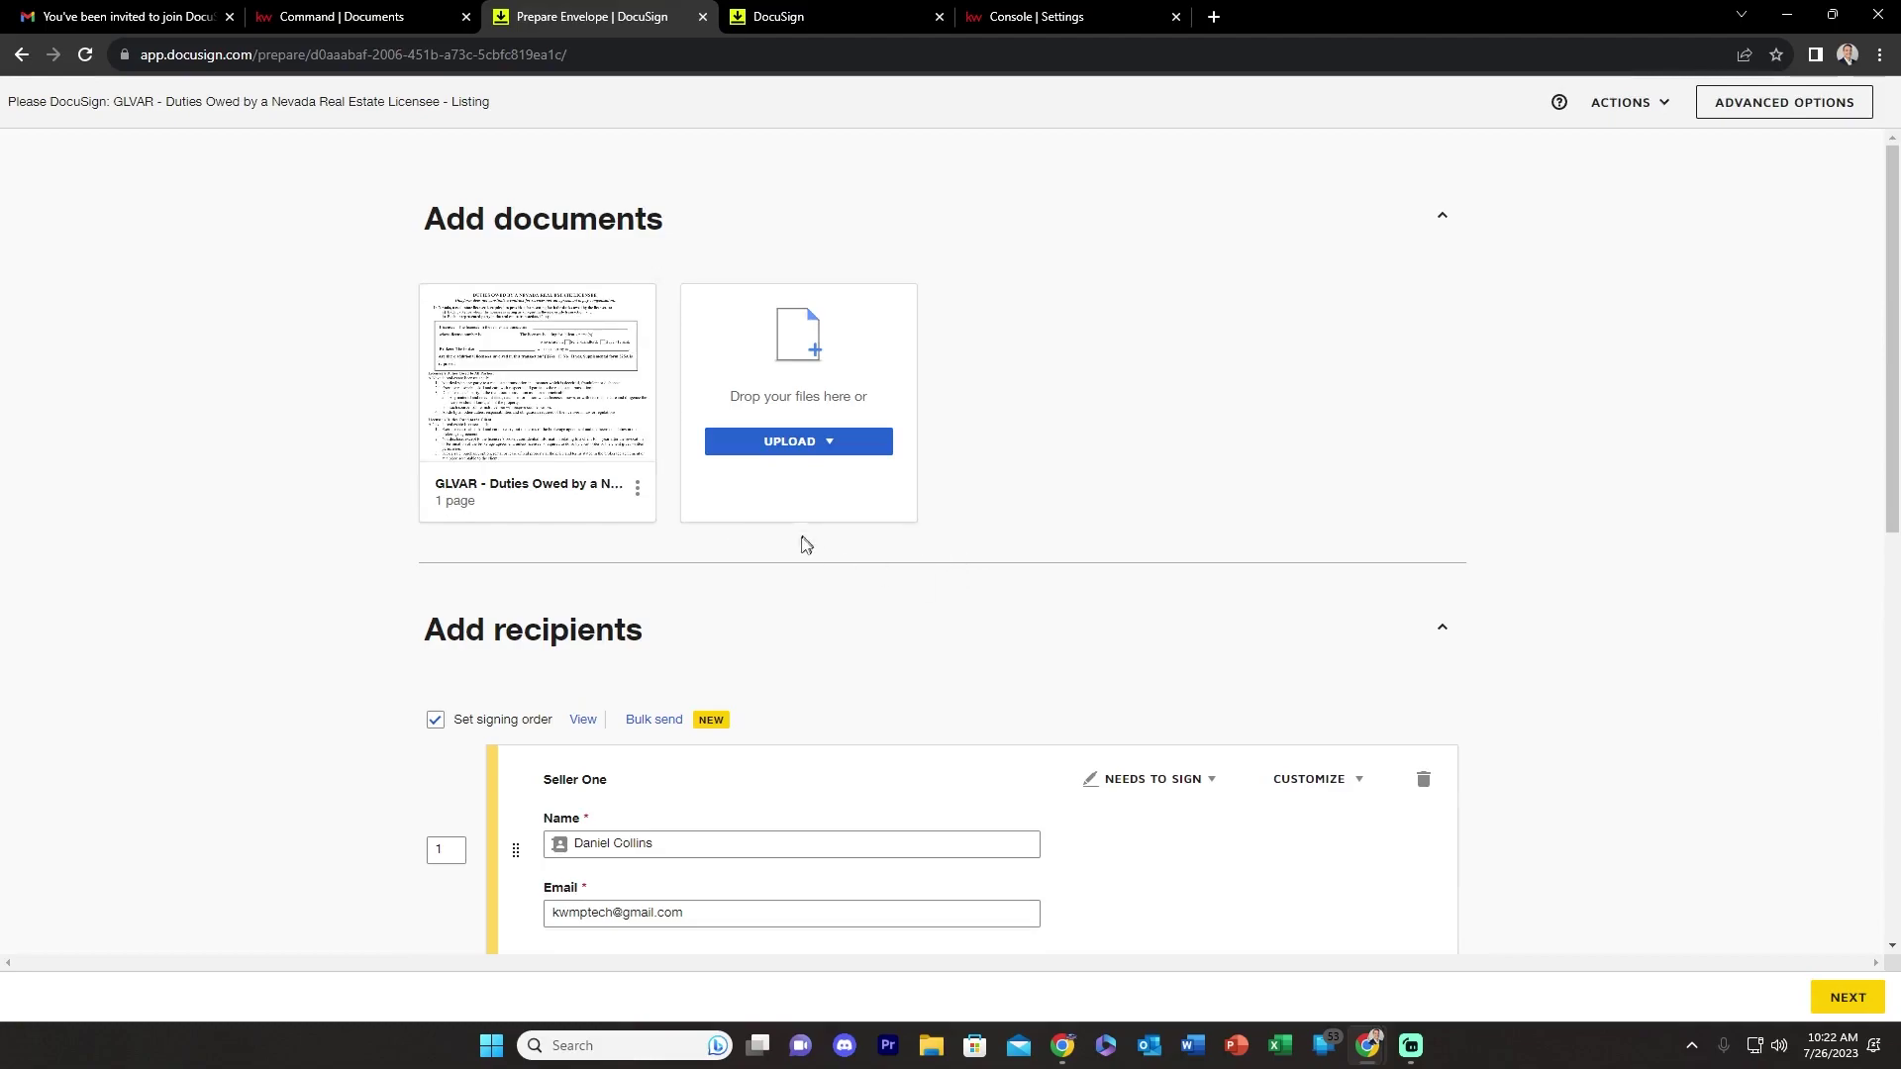
- Delete Seller Two and its fields from the envelope recipients, then continue to field placement
scroll(806, 539, down, 1)
scroll(814, 561, down, 2)
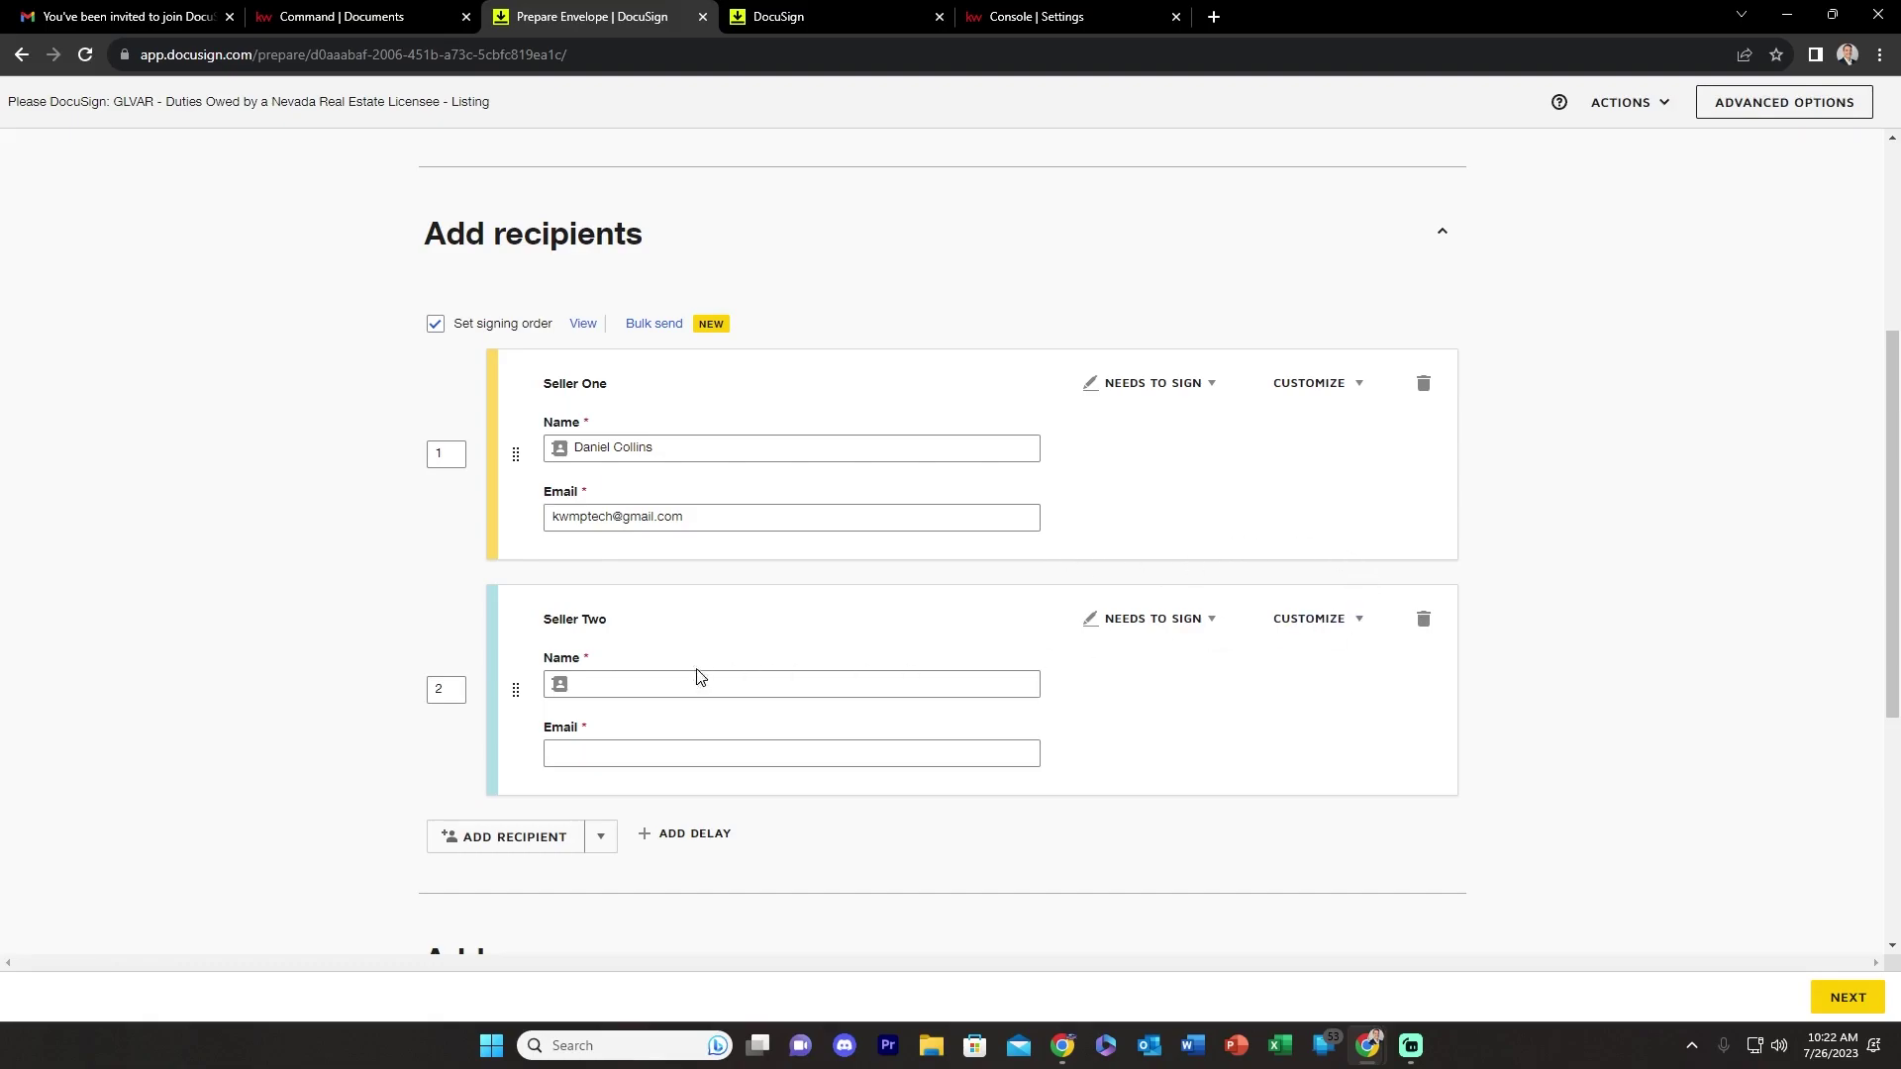
click(1423, 619)
click(816, 319)
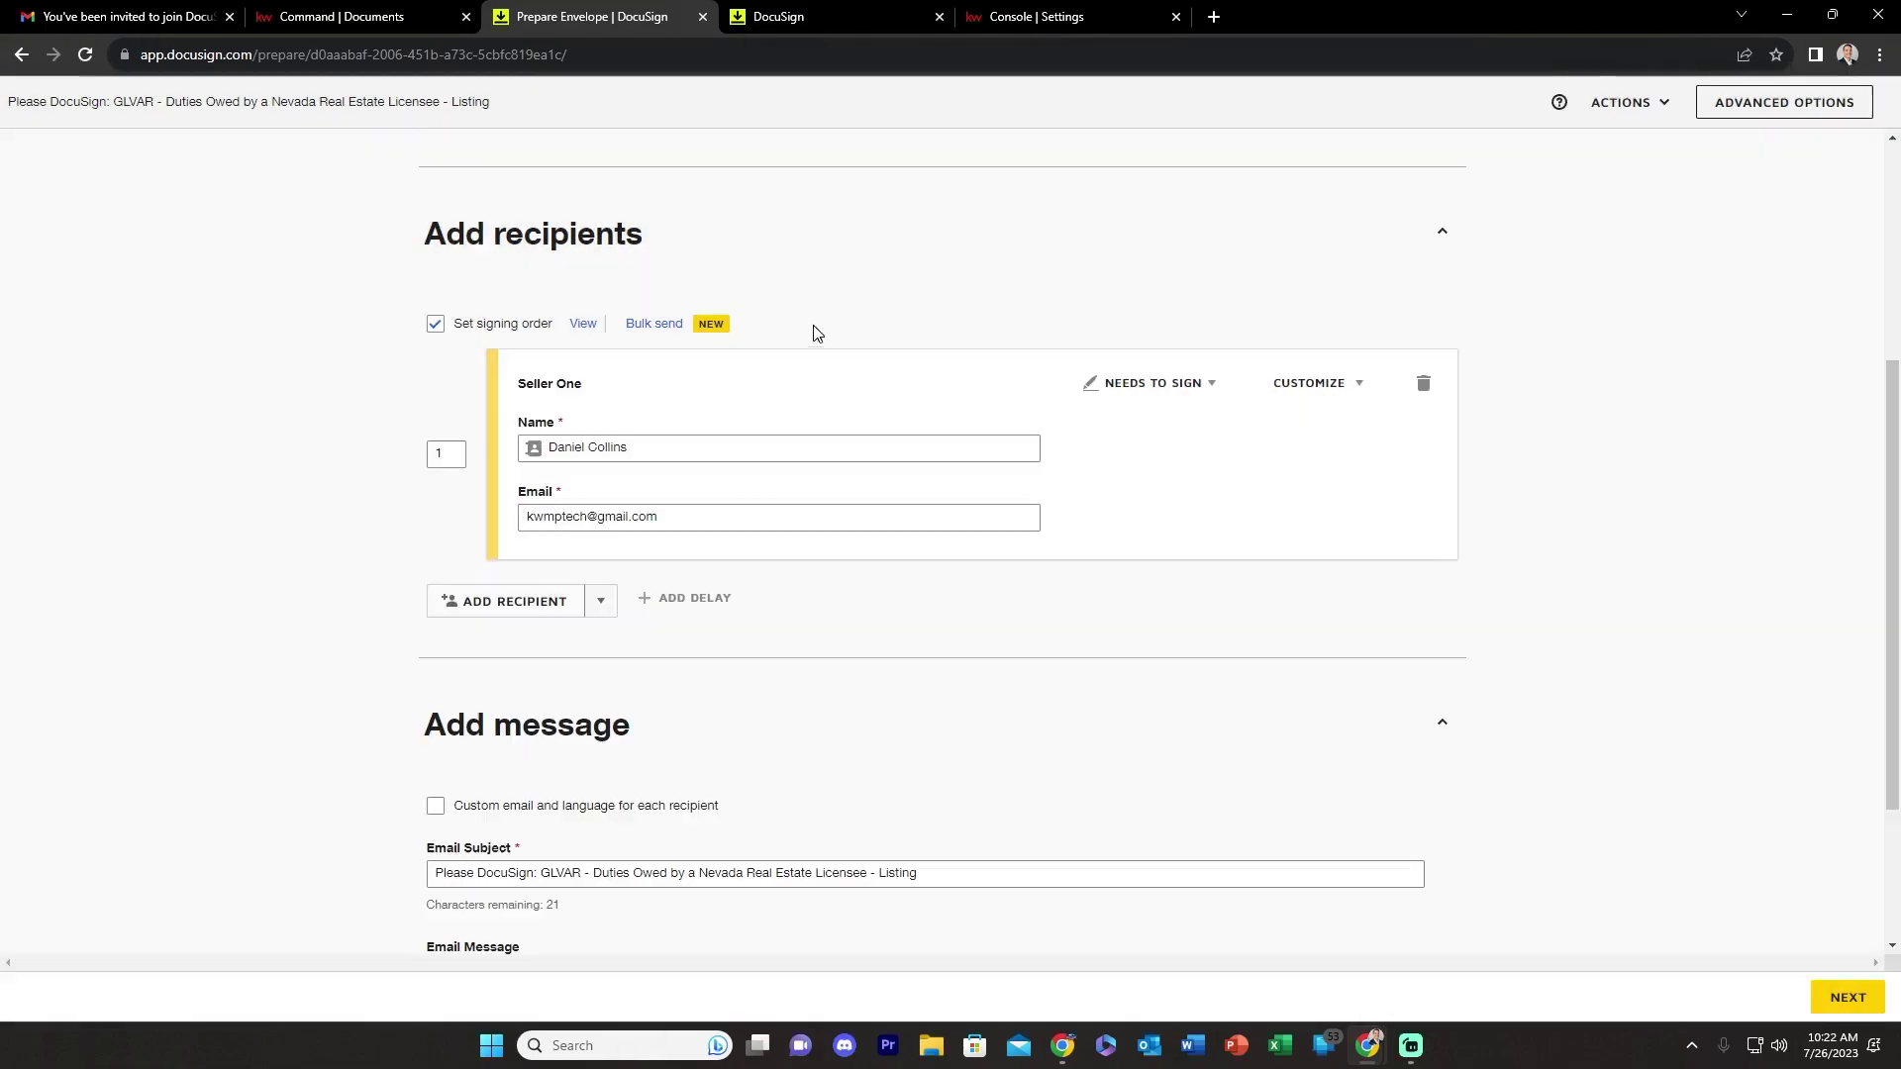
scroll(739, 598, down, 3)
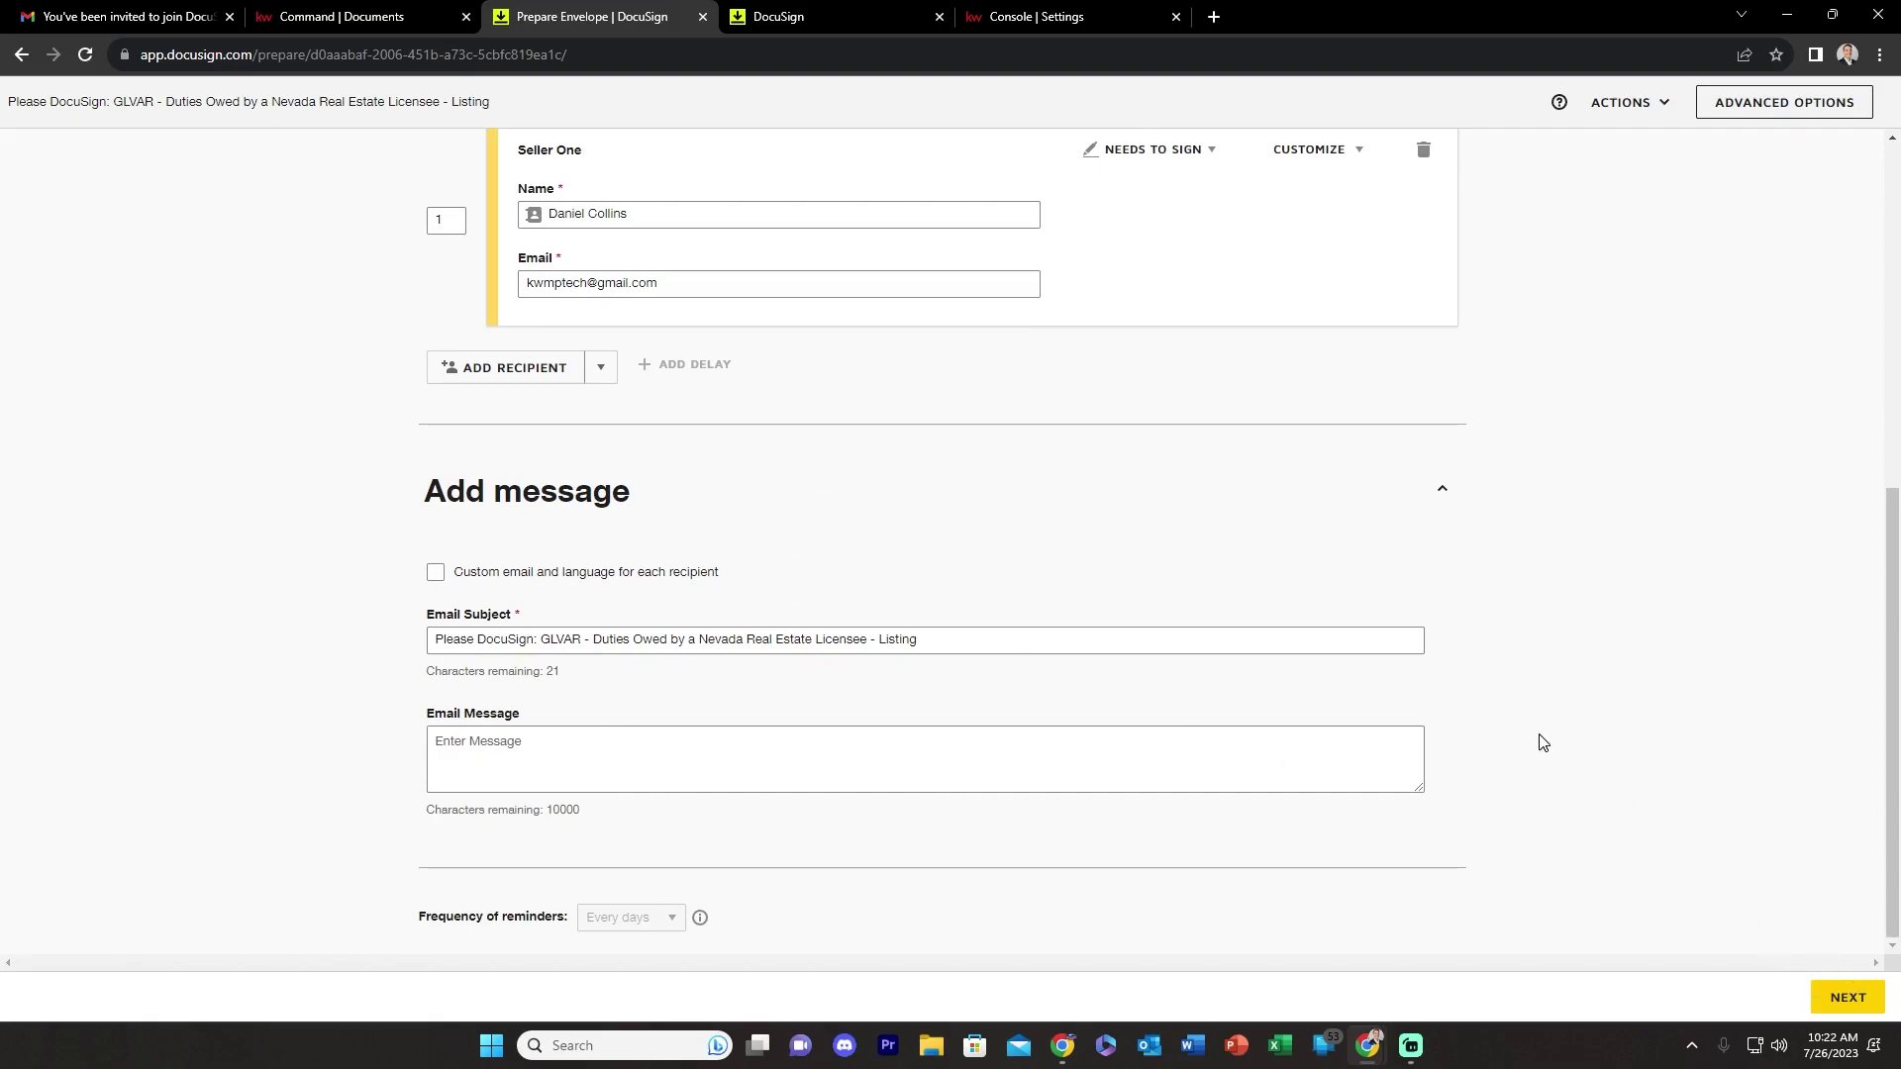
click(1848, 997)
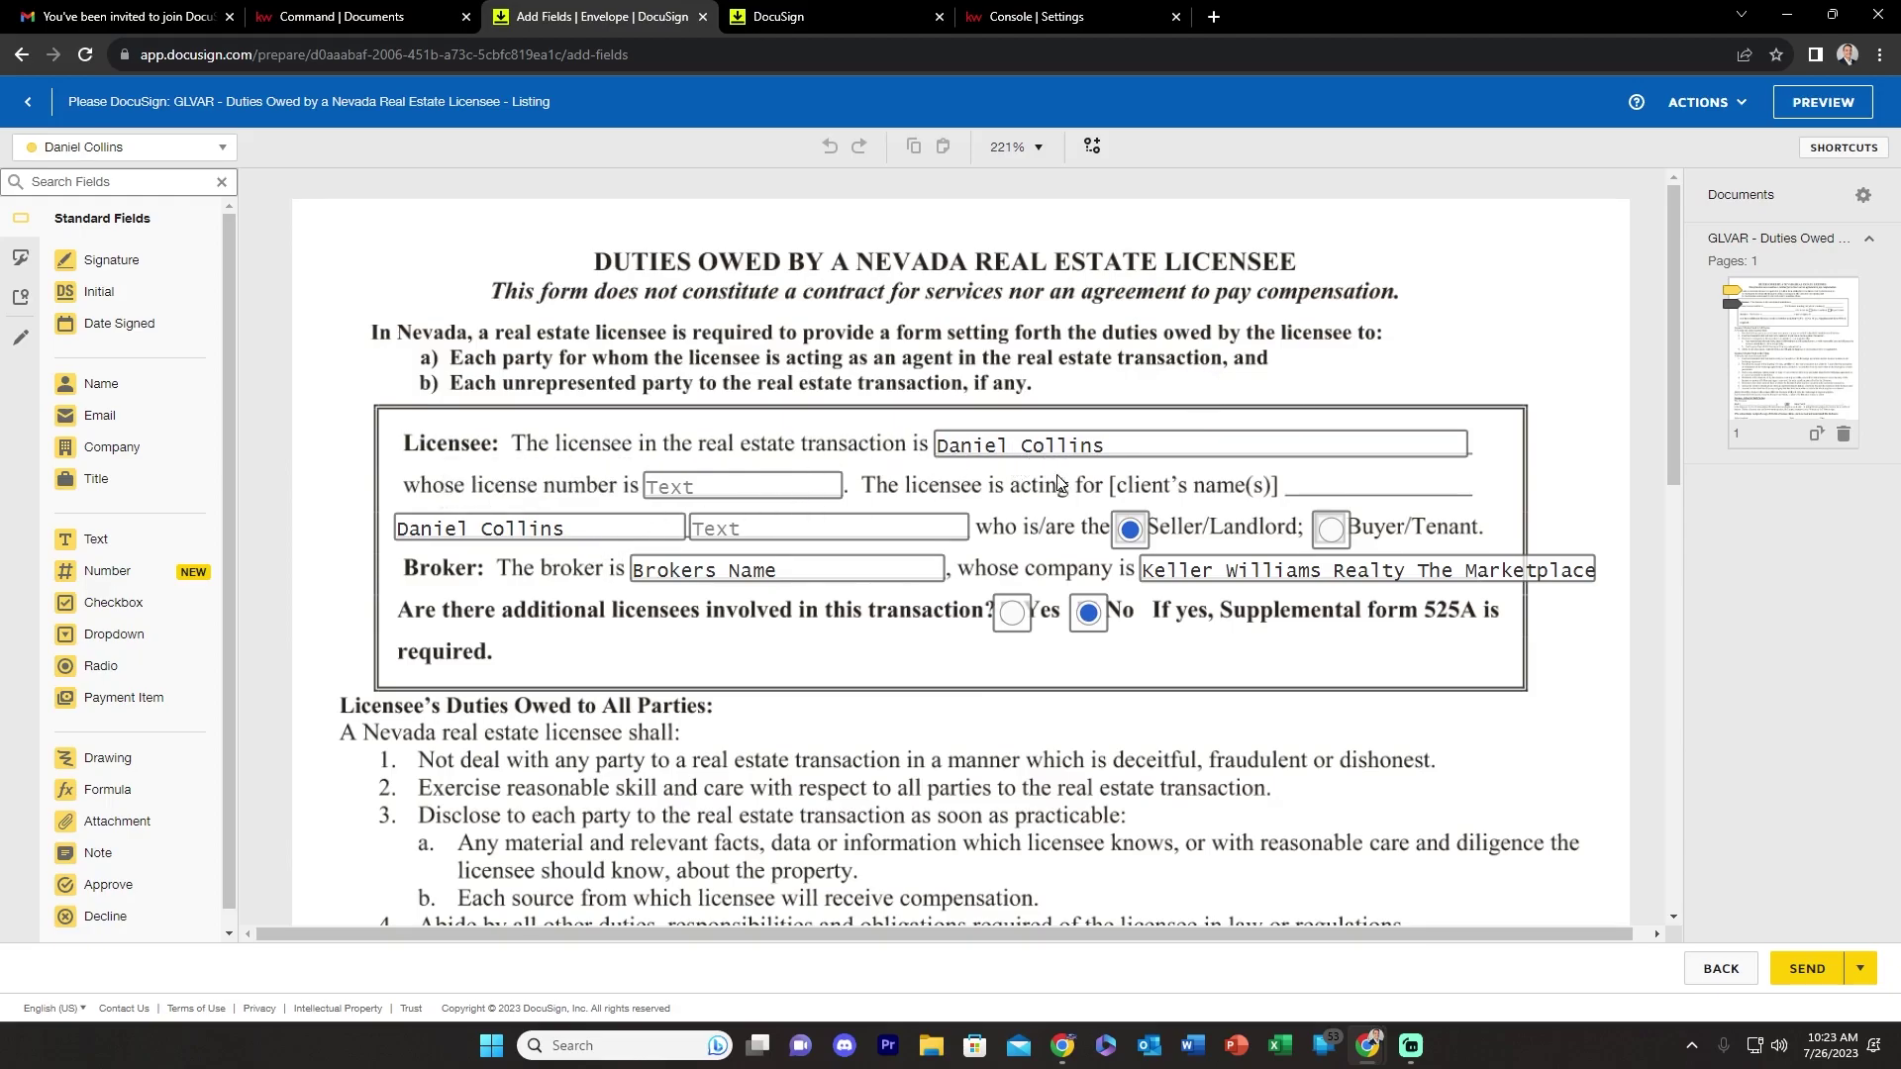
- Check the license number field, then scroll down to Licensee Acting for Both Parties
click(677, 495)
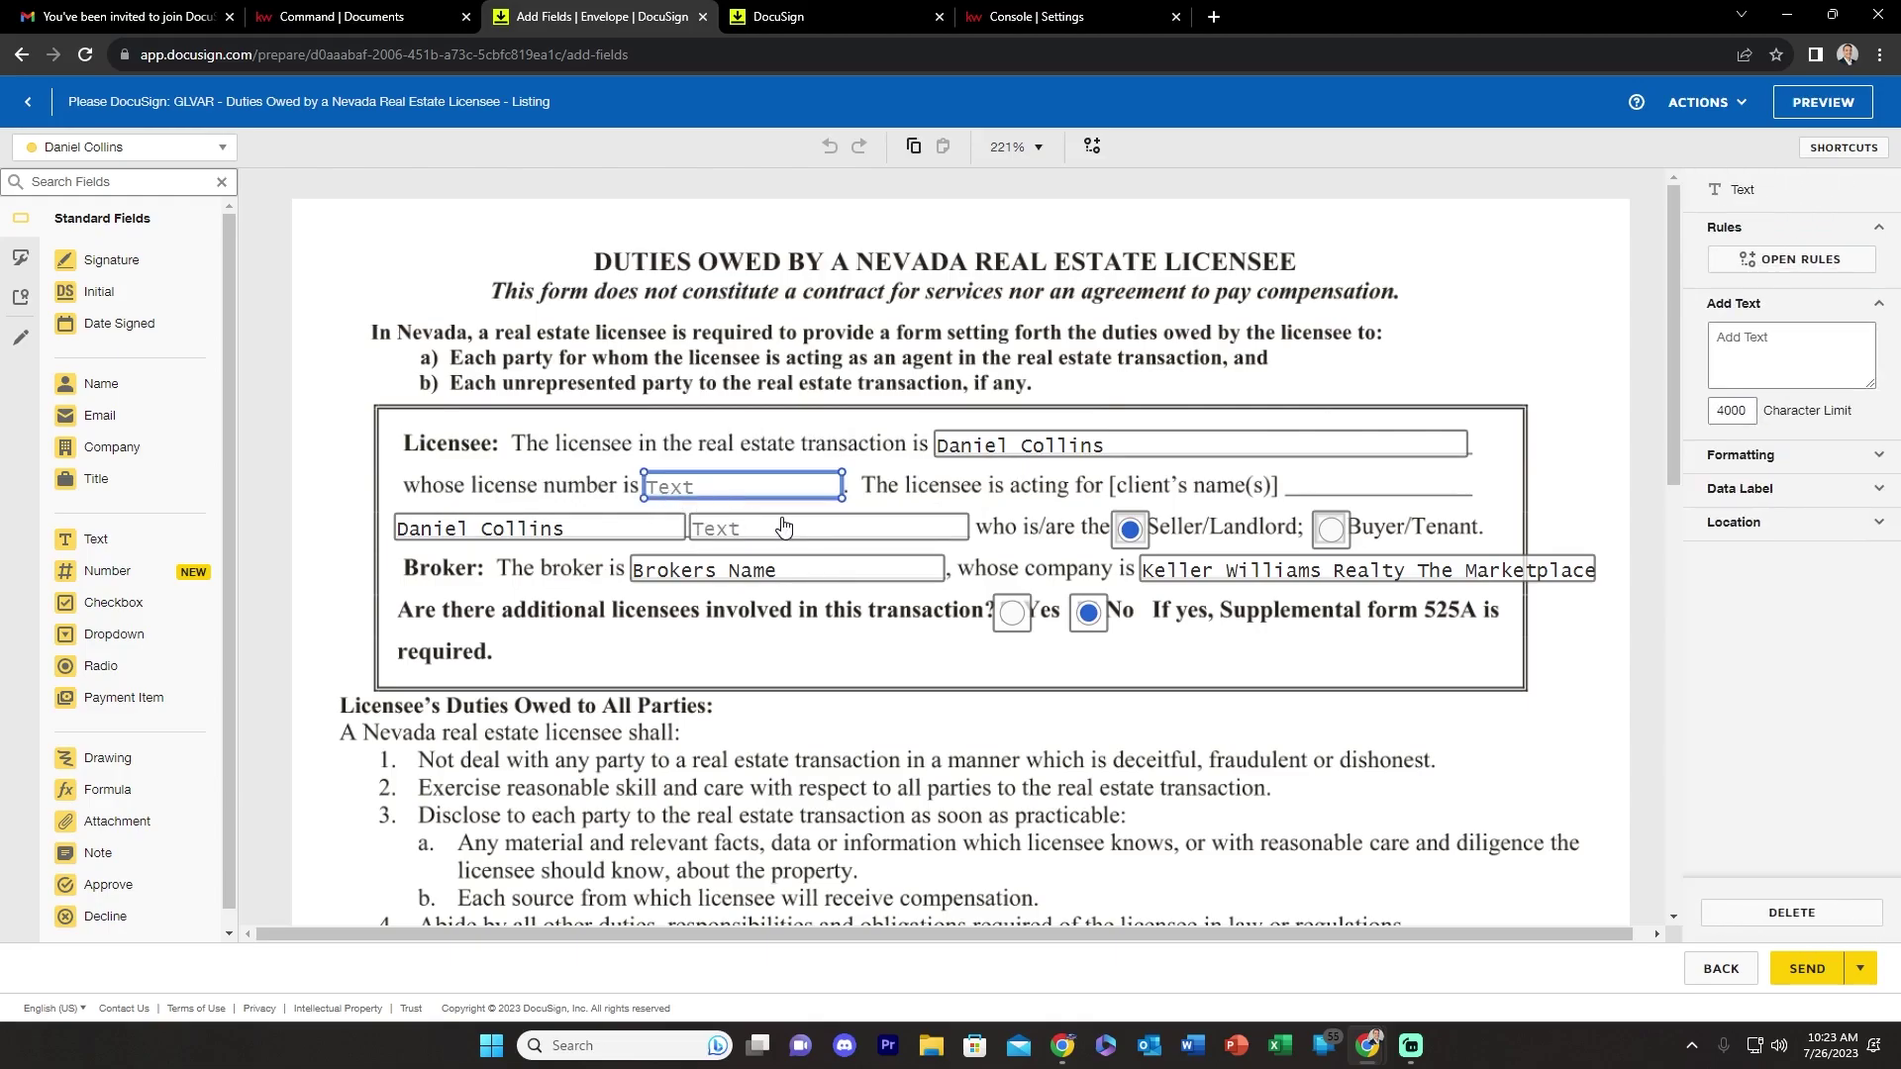
click(890, 770)
scroll(891, 693, down, 8)
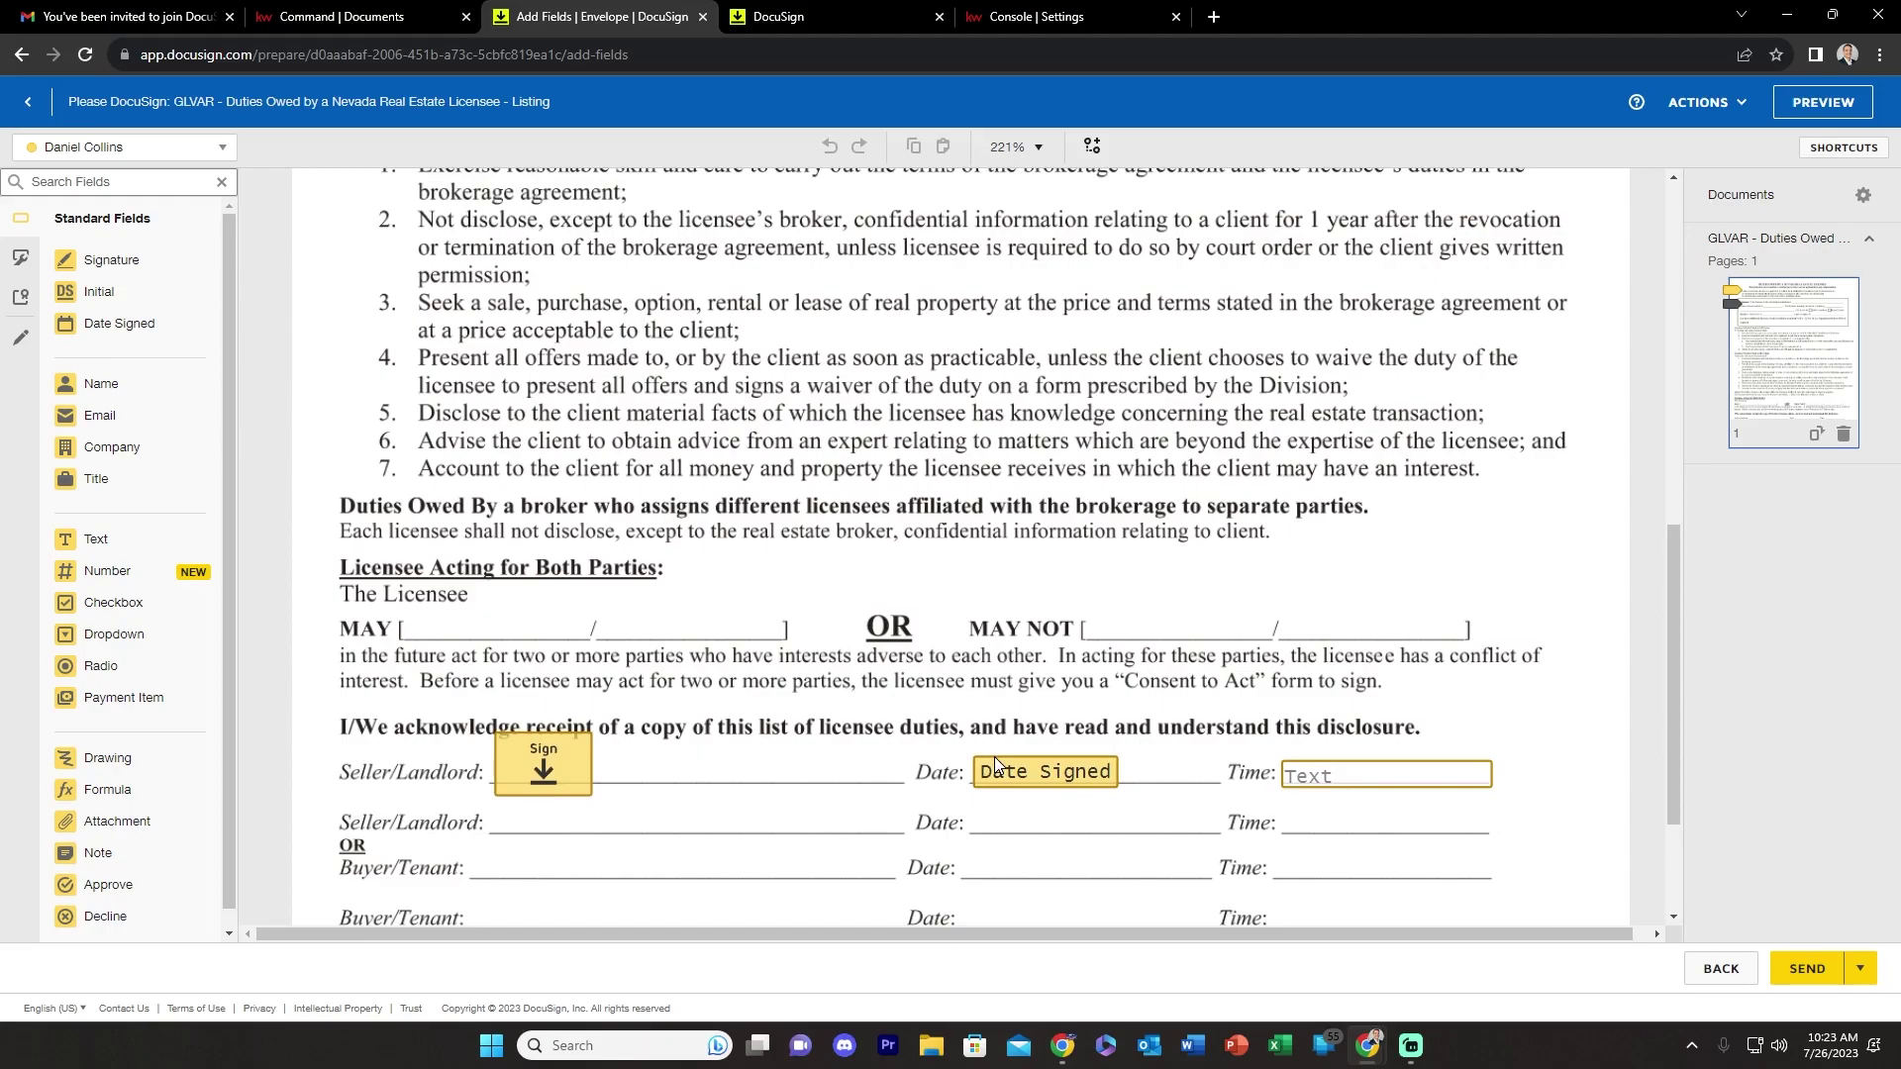
scroll(994, 759, down, 1)
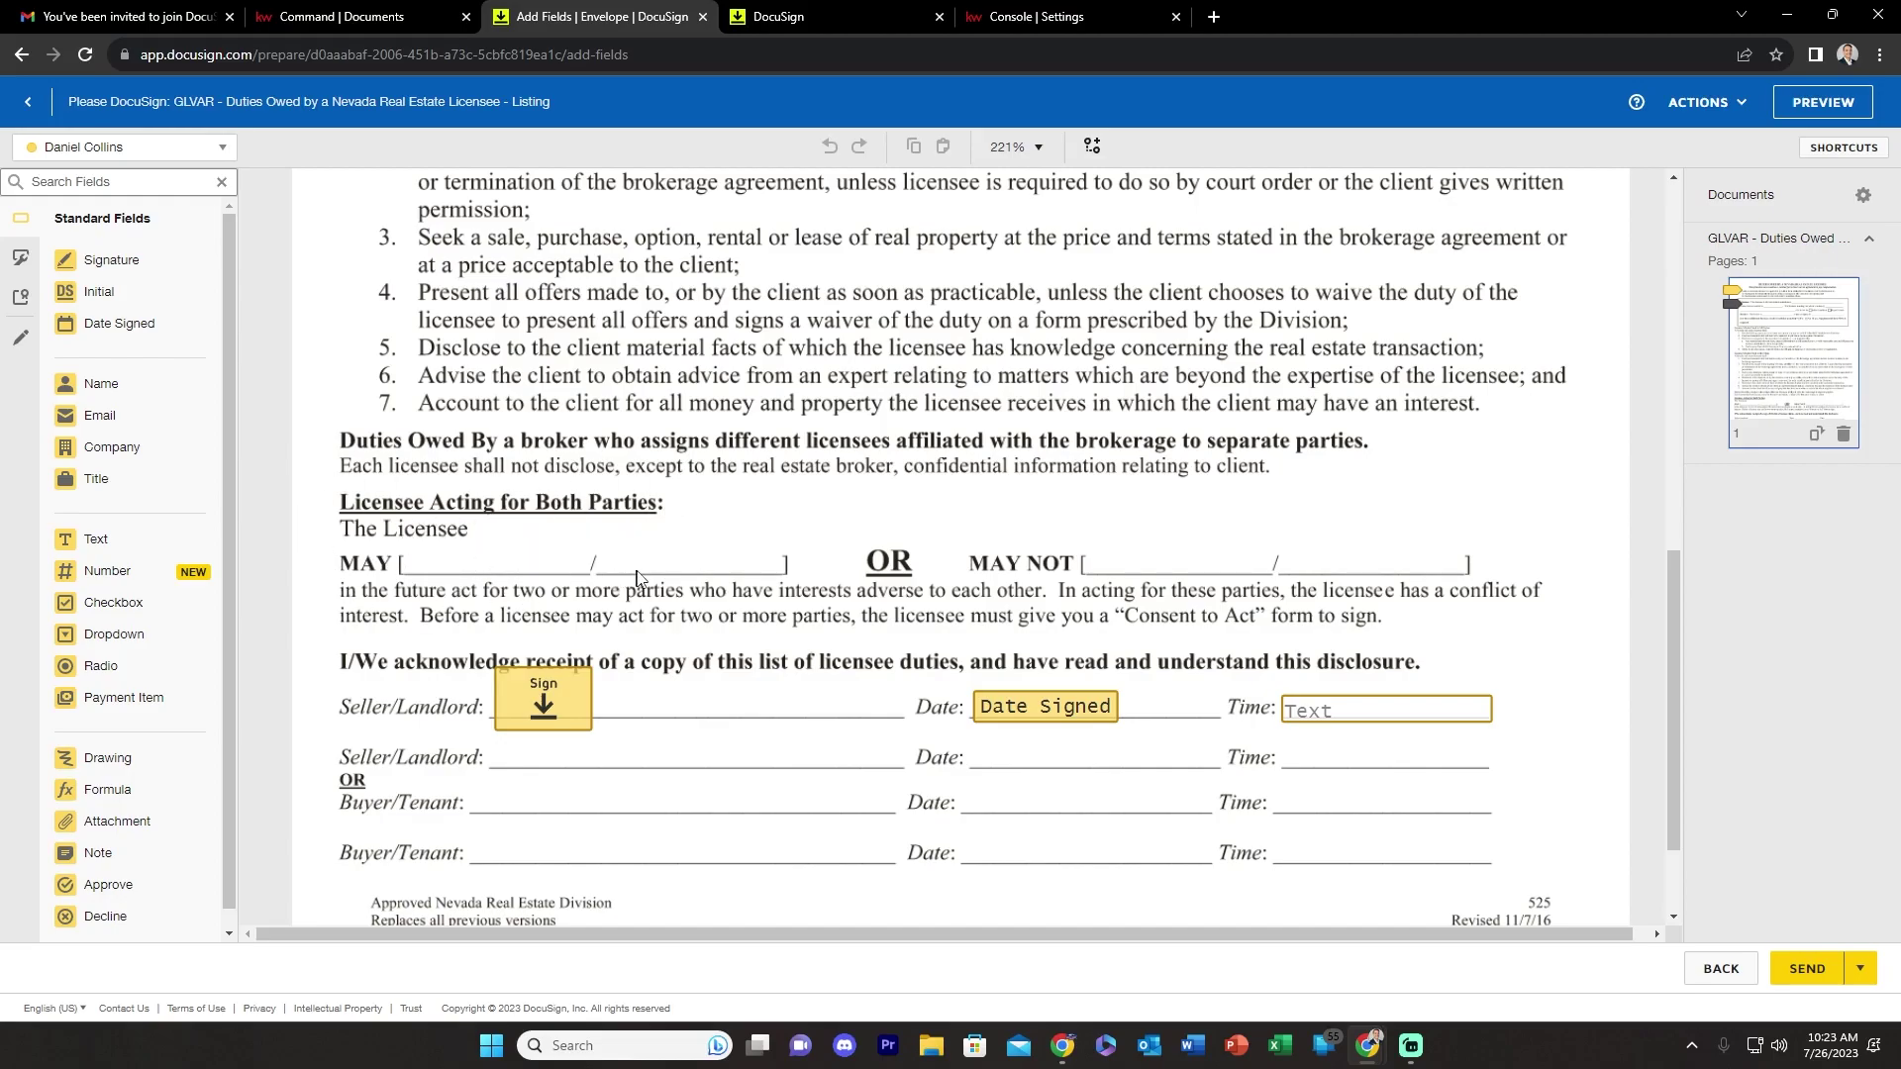
- Drop an Initial field on the MAY line and send the Duties Owed envelope
drag(63, 313, 492, 505)
drag(492, 505, 492, 505)
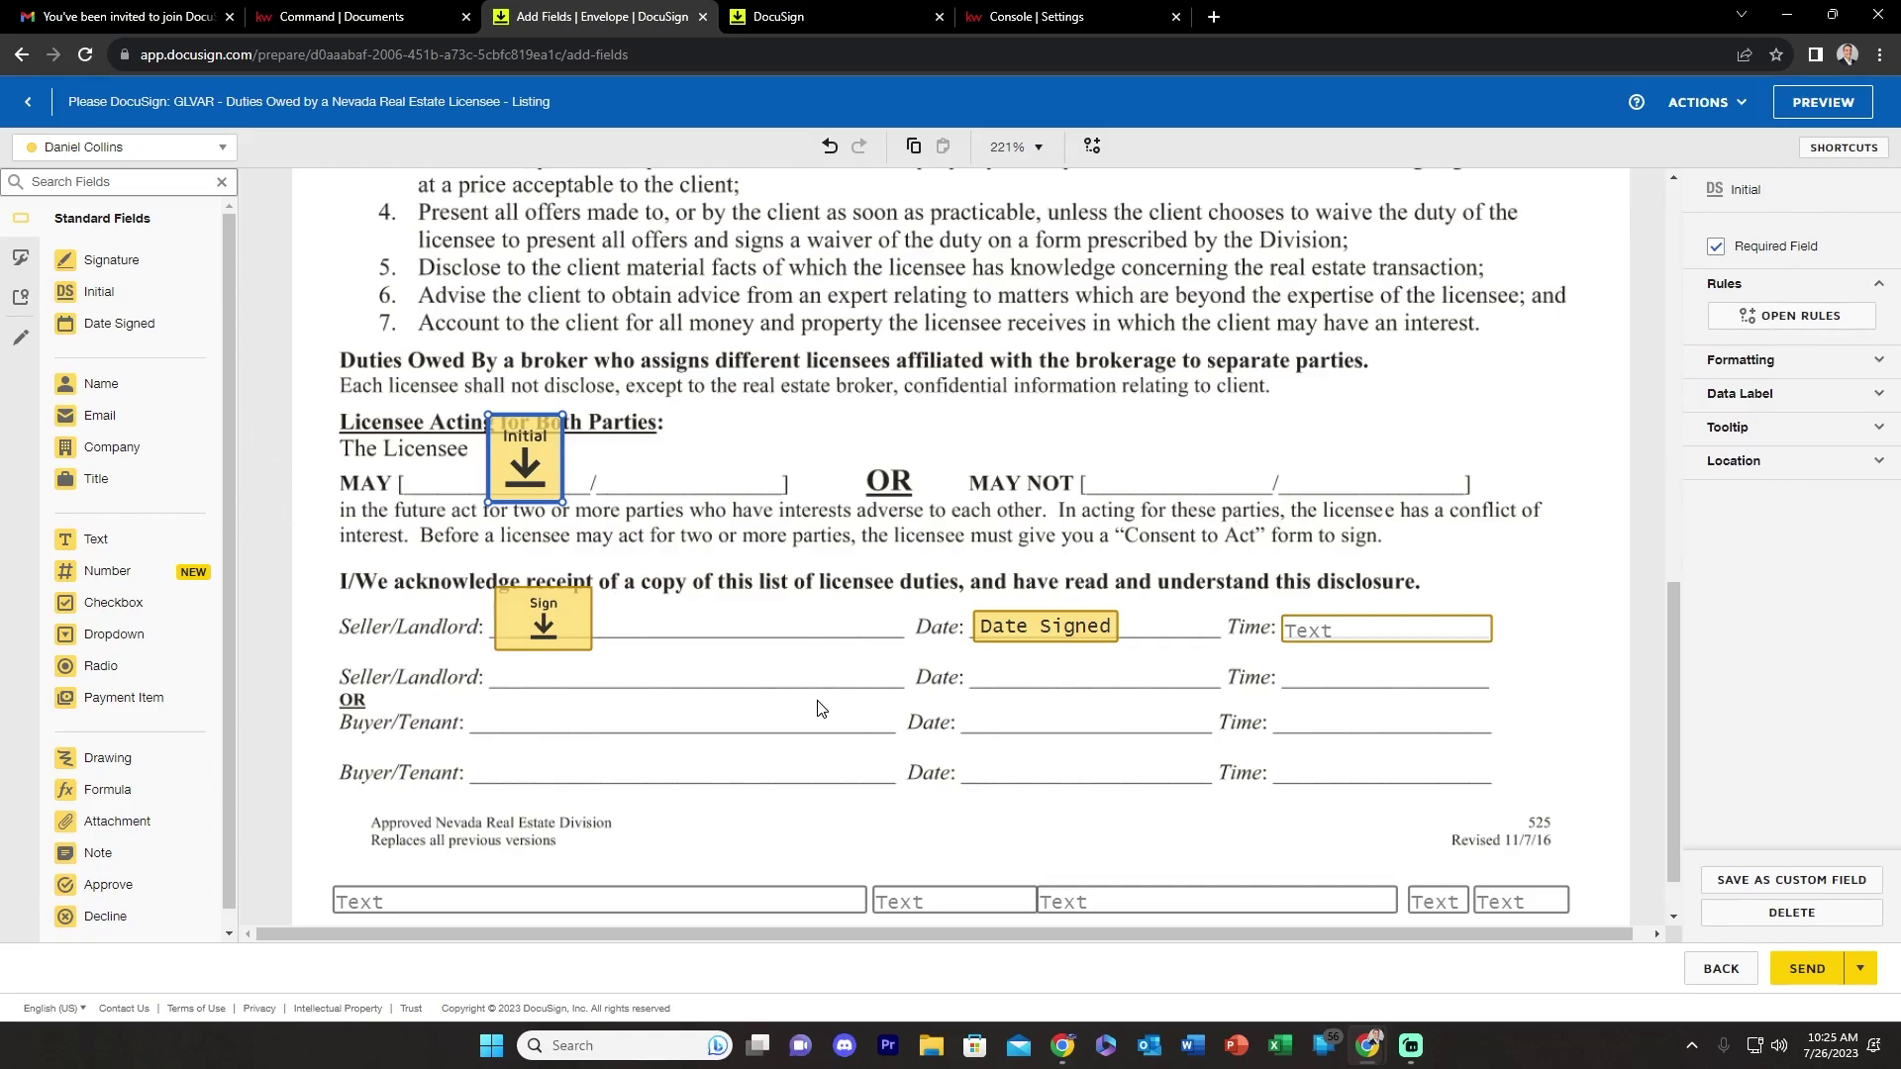
scroll(986, 769, up, 2)
scroll(986, 760, down, 2)
click(1800, 980)
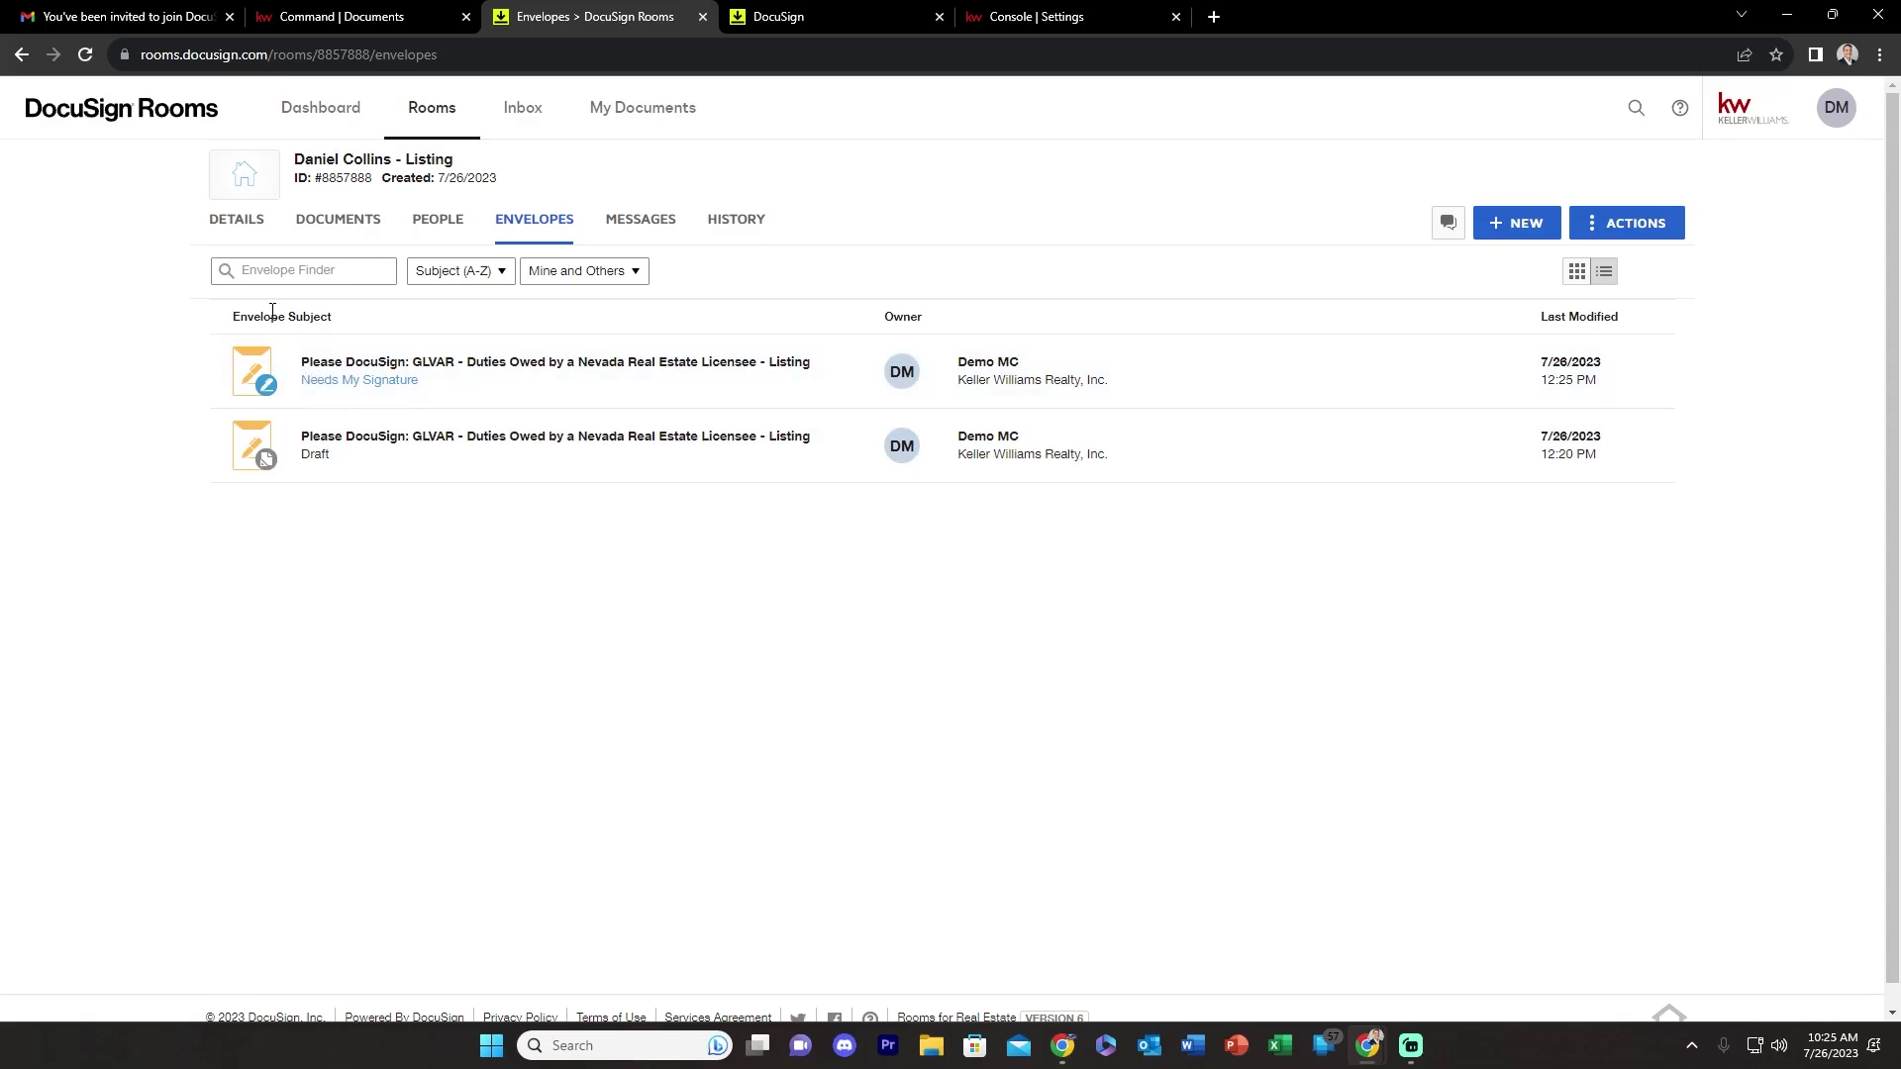
- Create an envelope from the Exclusive Authorization form for Listing Agent One, Listing Broker and Seller One
click(338, 221)
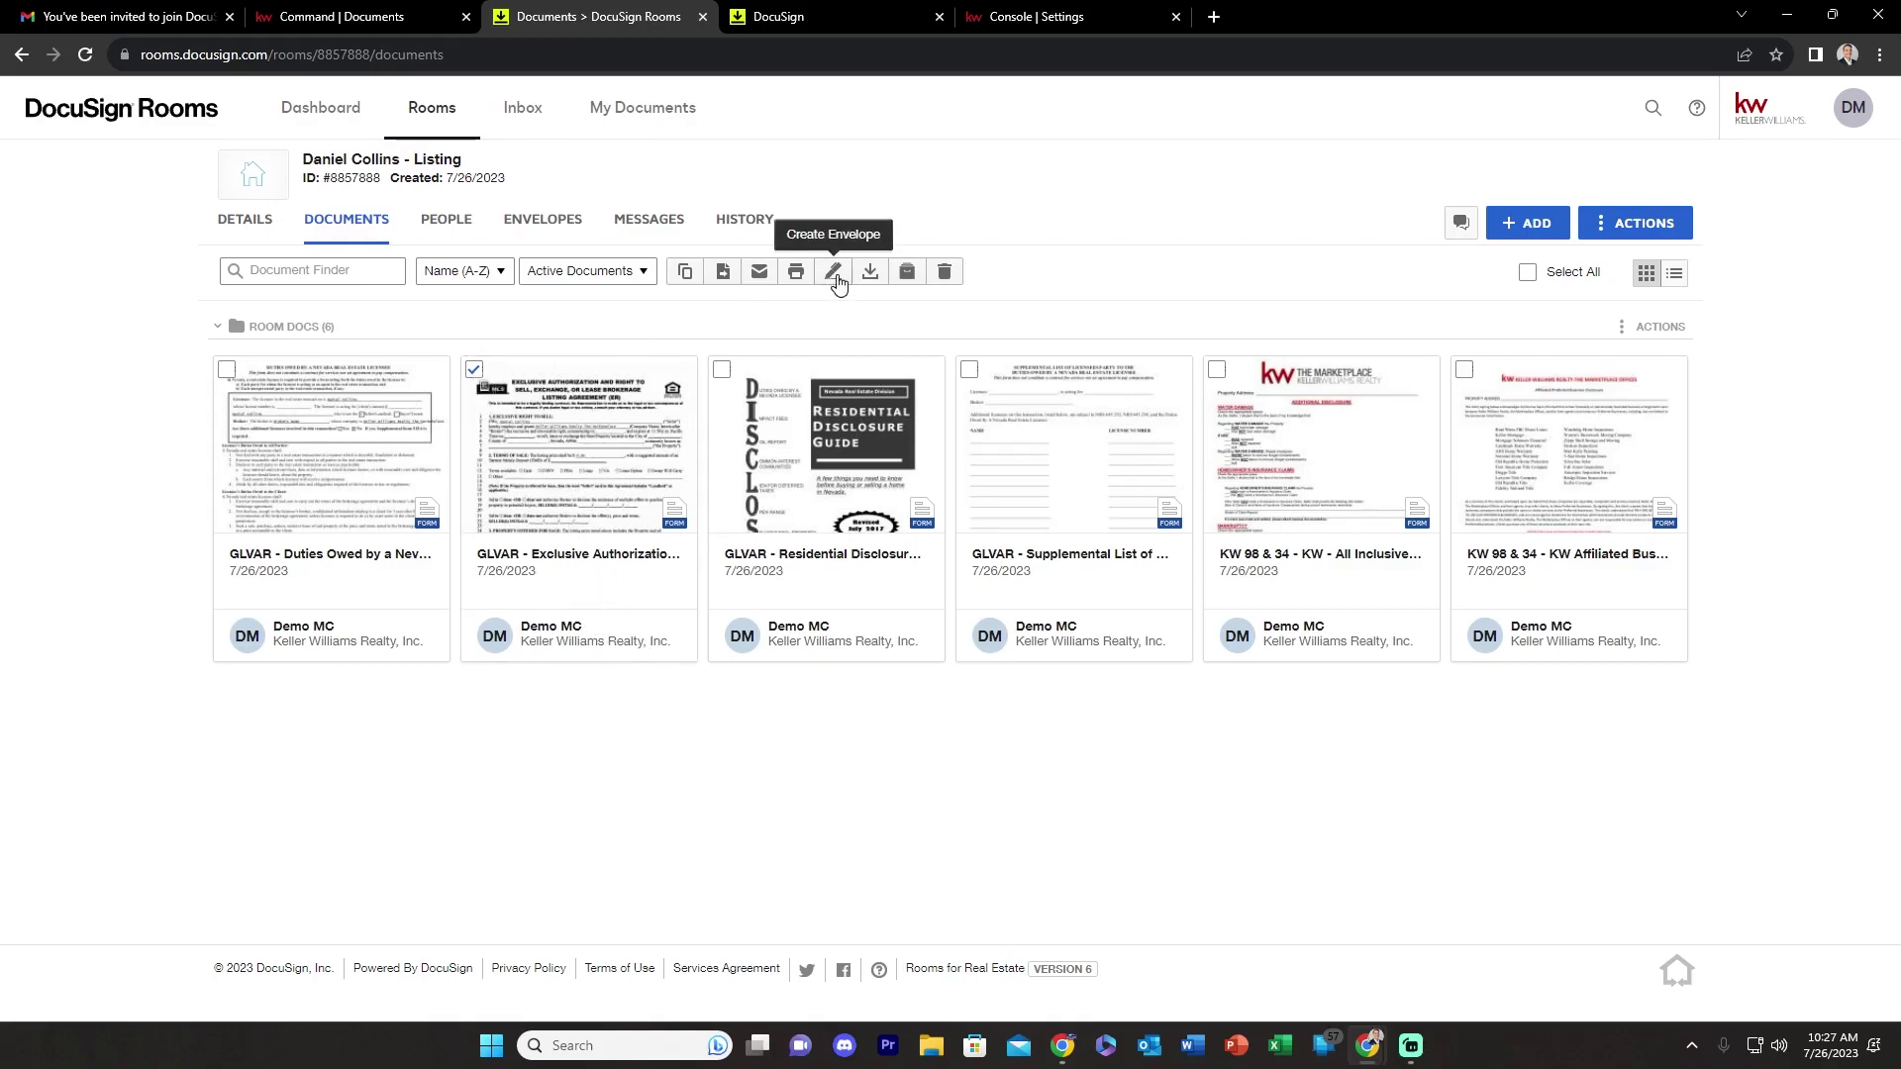
click(832, 281)
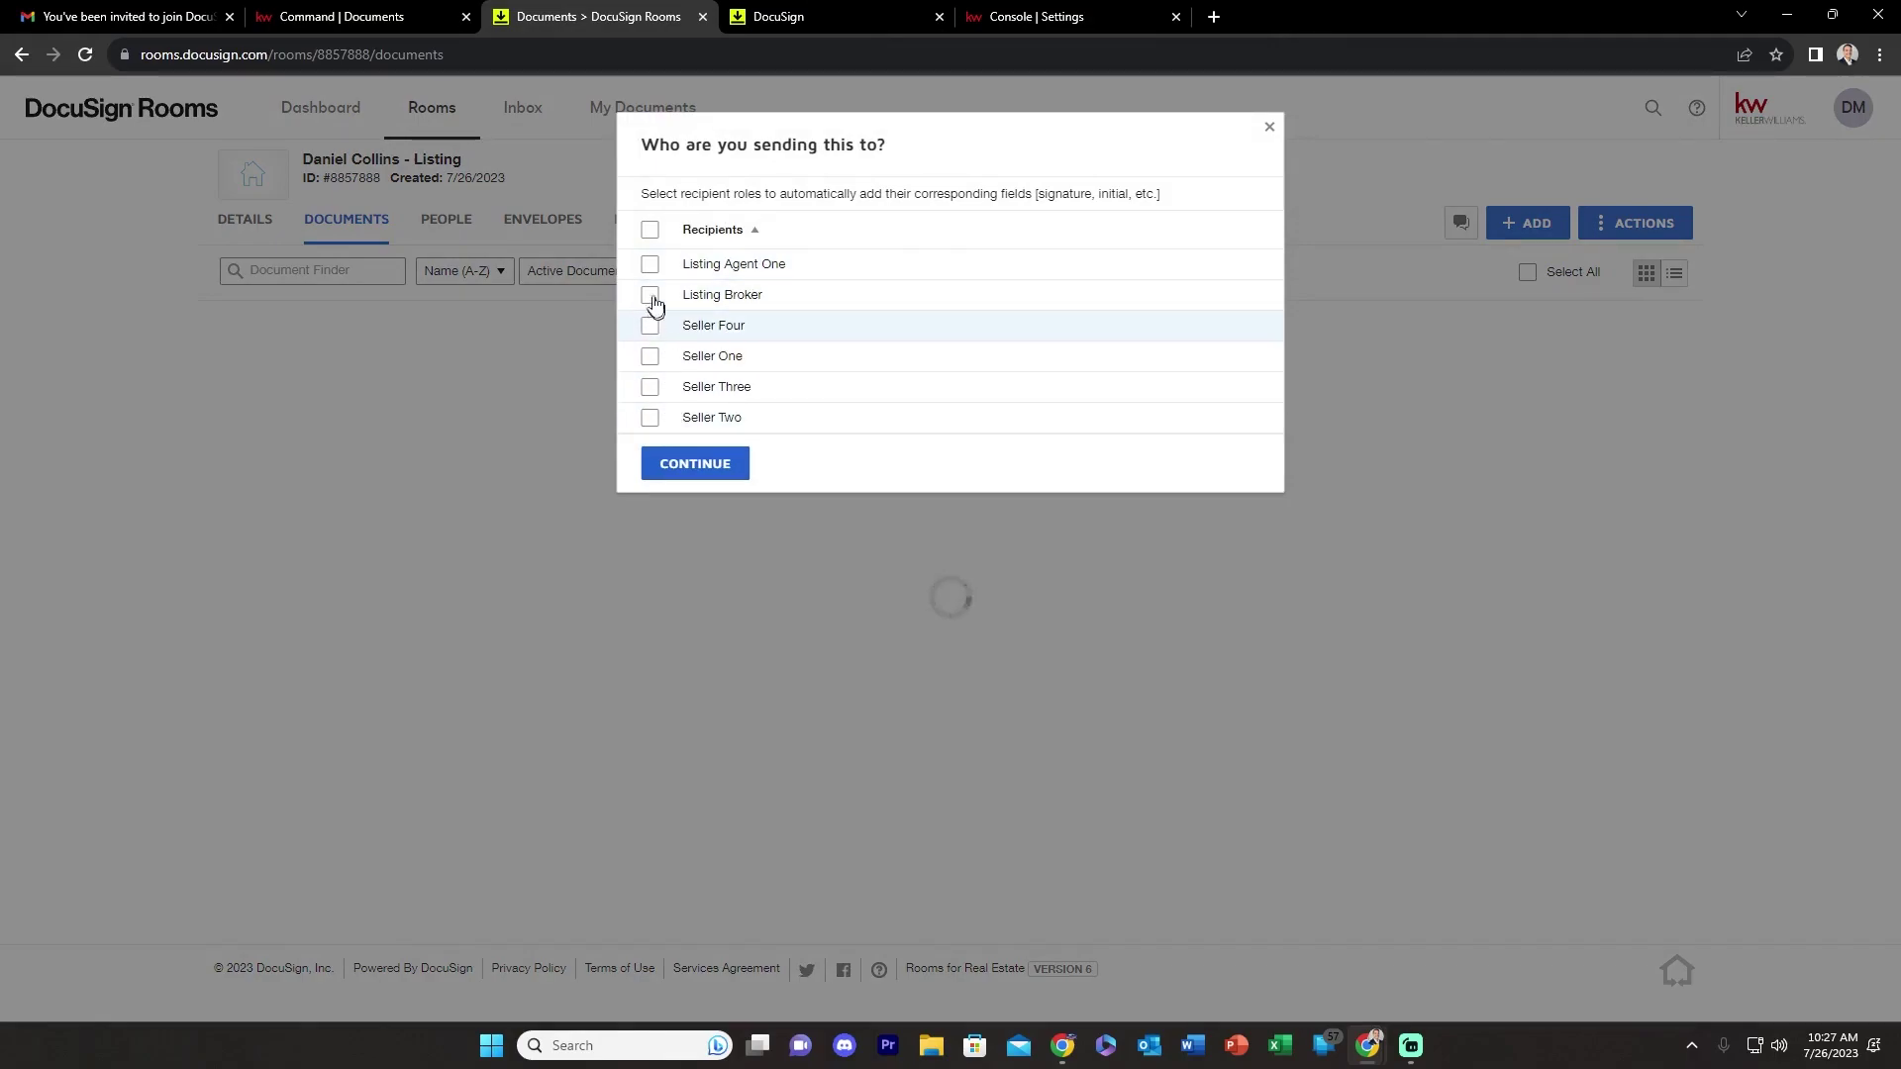
click(650, 265)
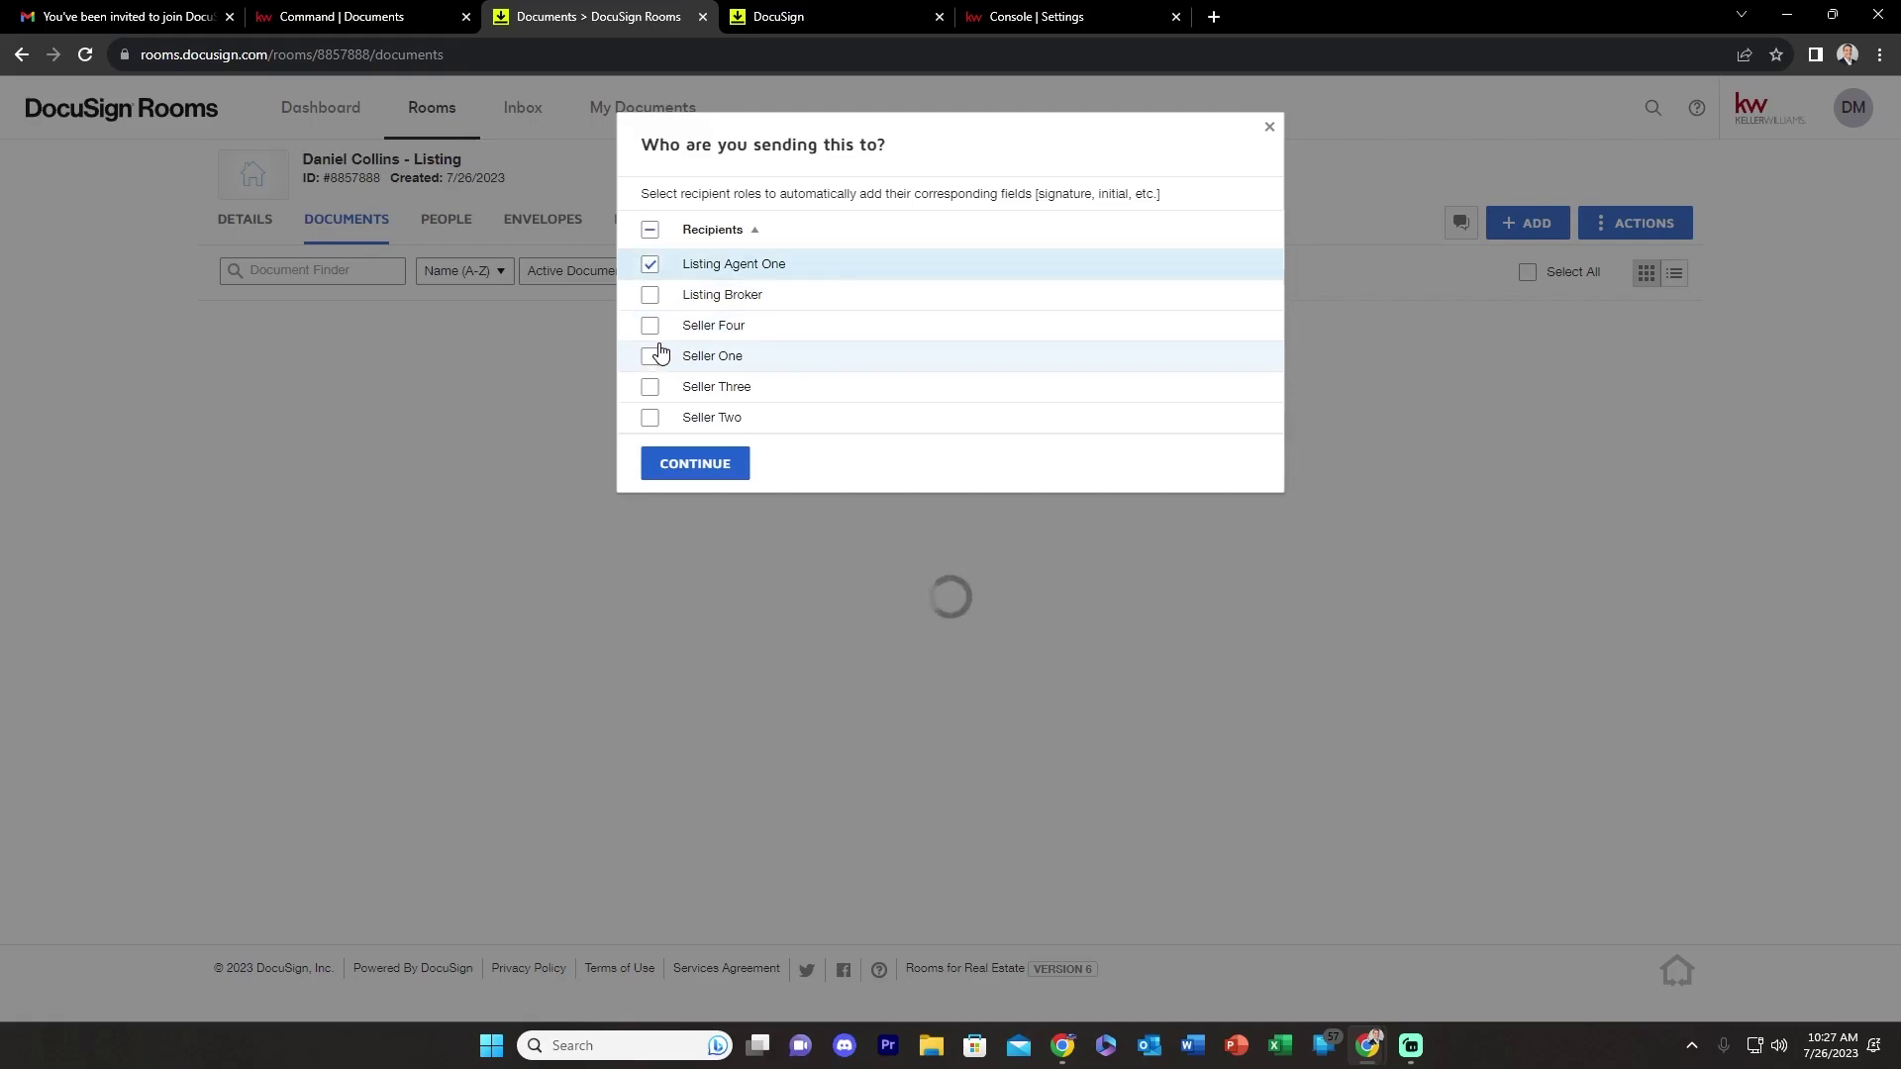
click(649, 297)
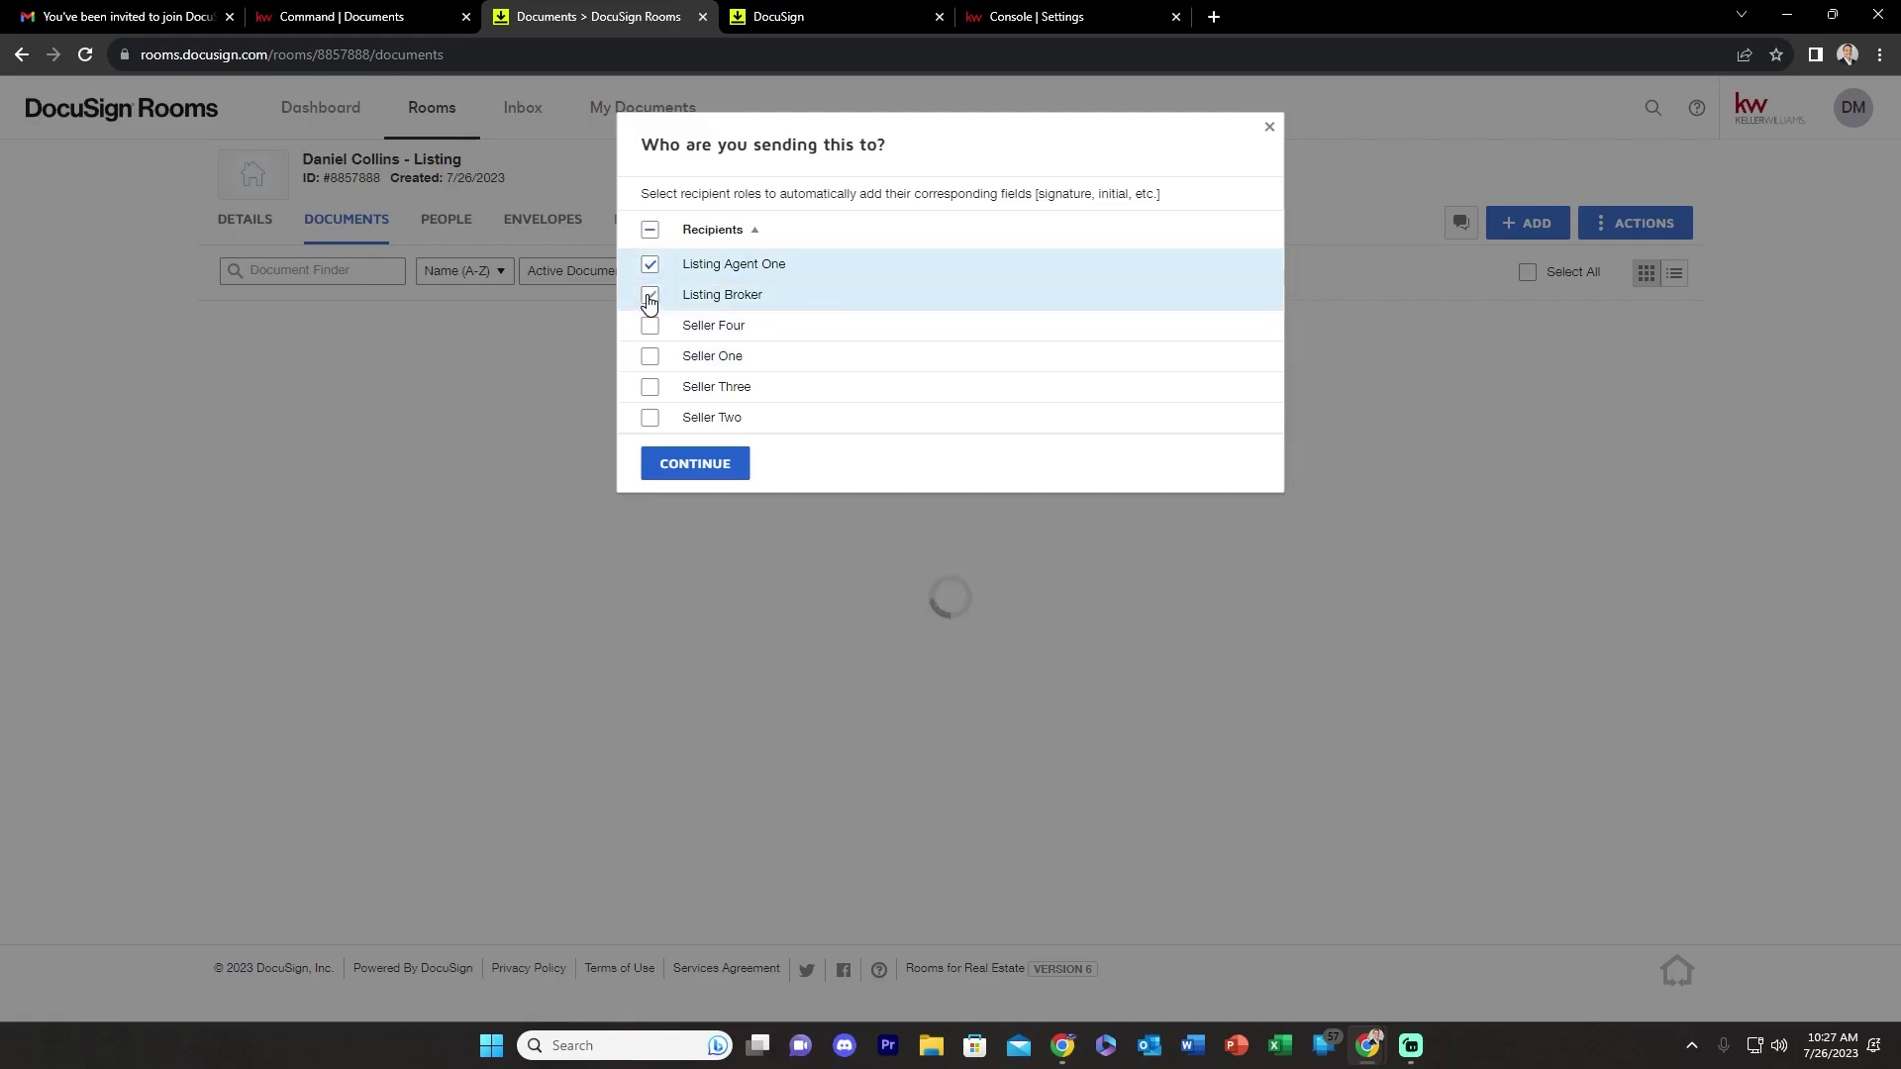
click(649, 366)
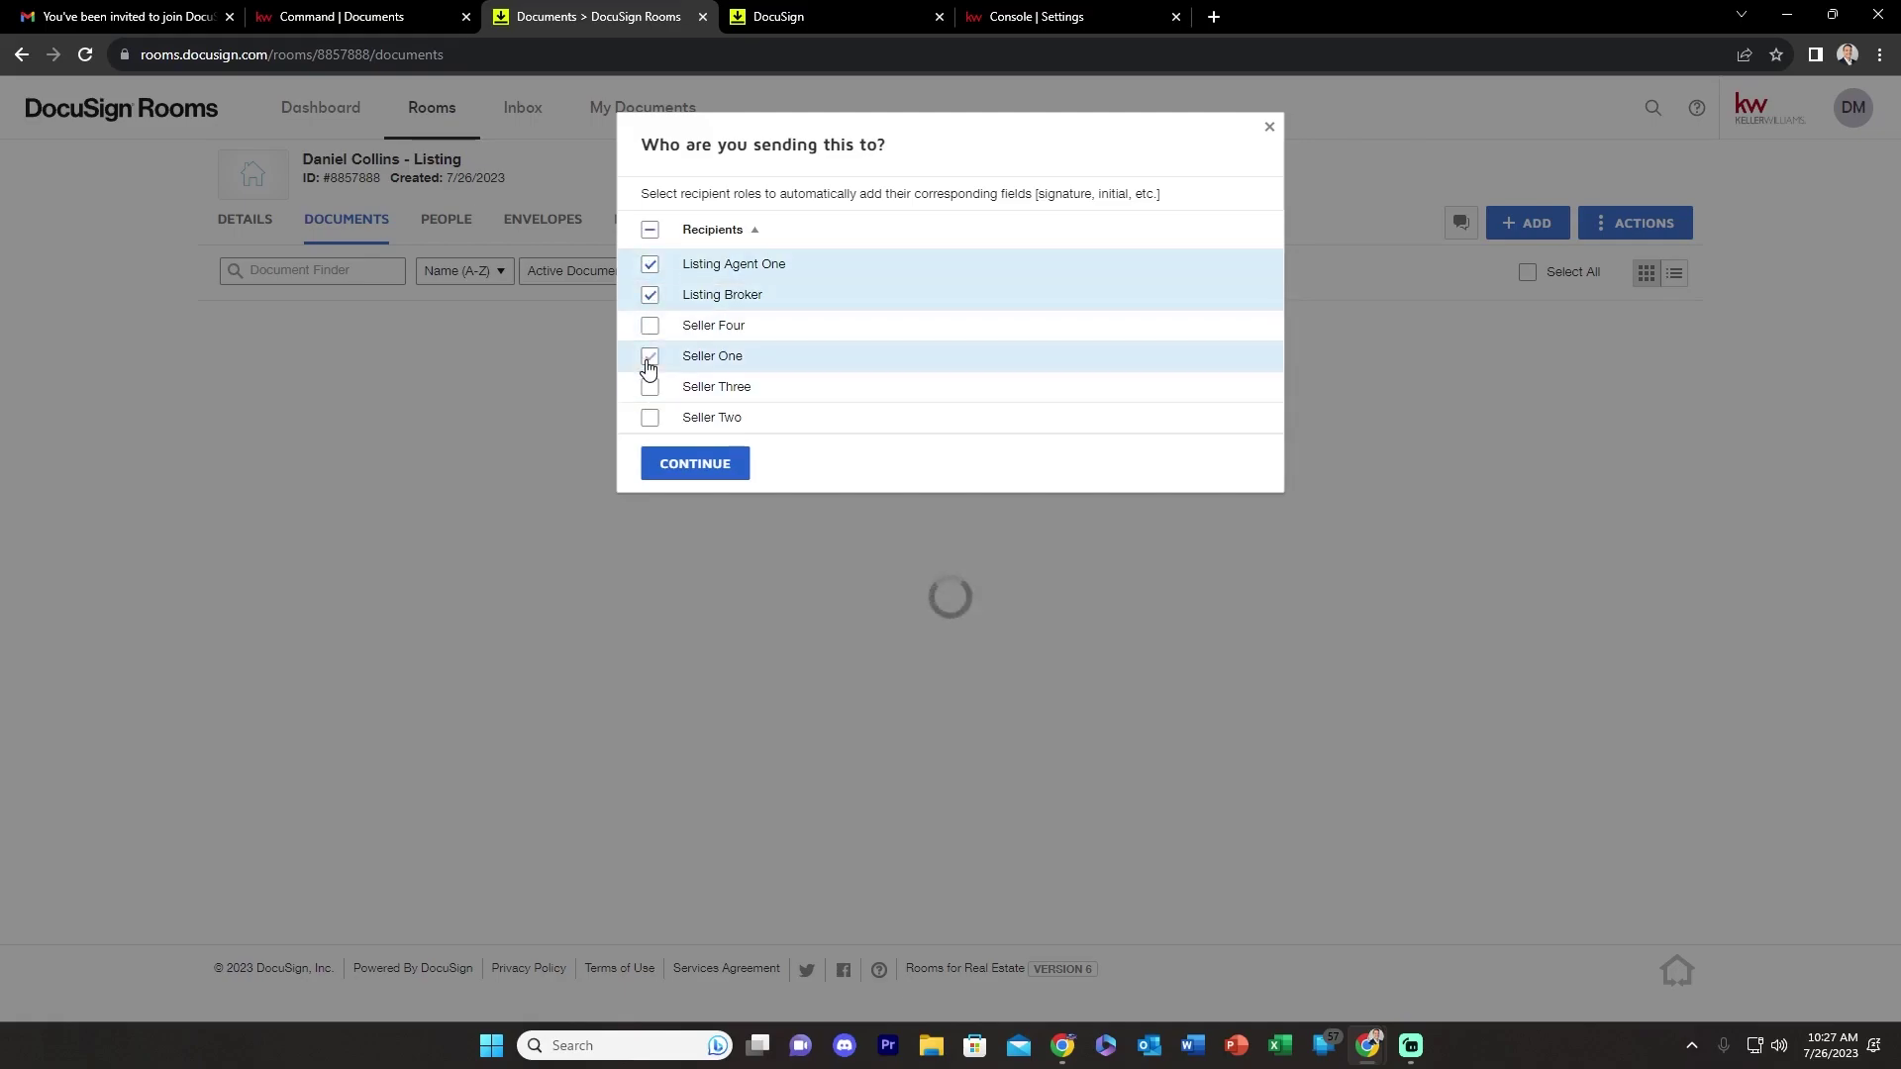
click(694, 471)
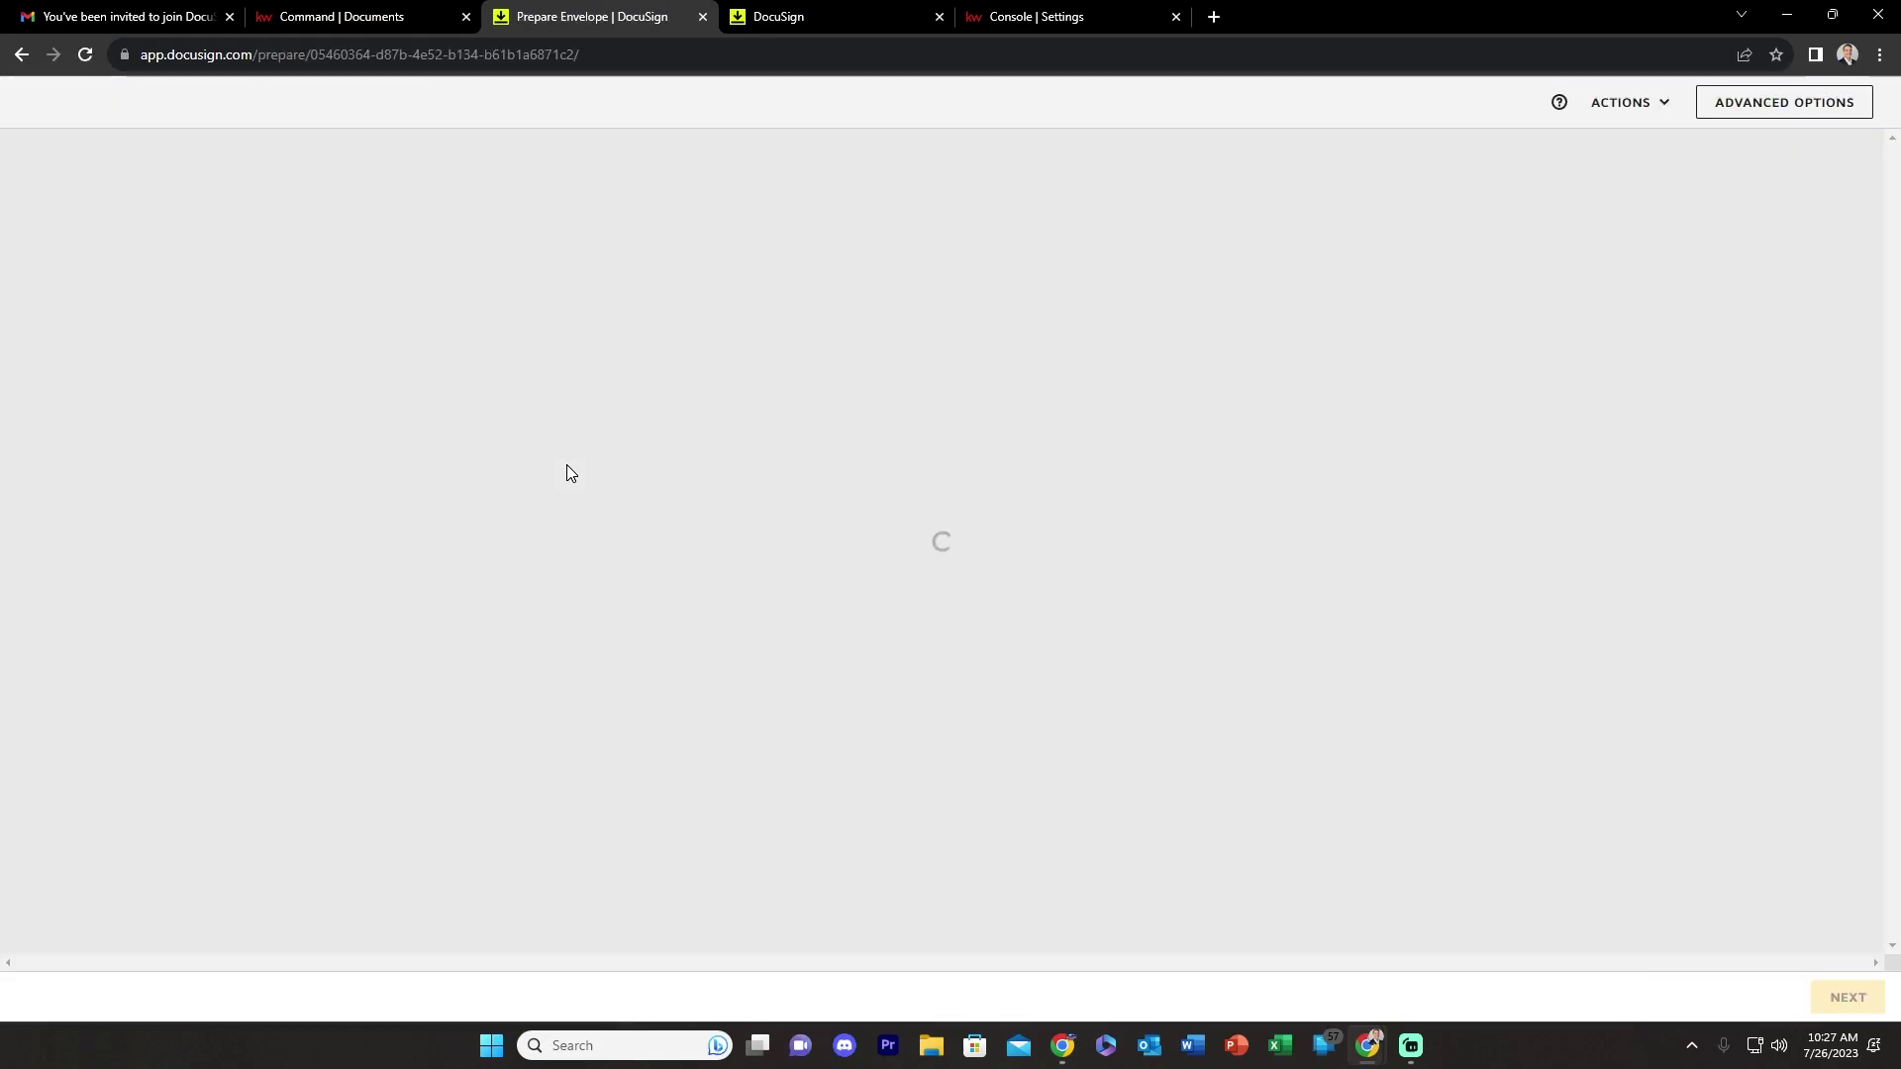
- Try filling the Listing Broker with the suggested contact and moving Seller One above it
scroll(785, 530, down, 5)
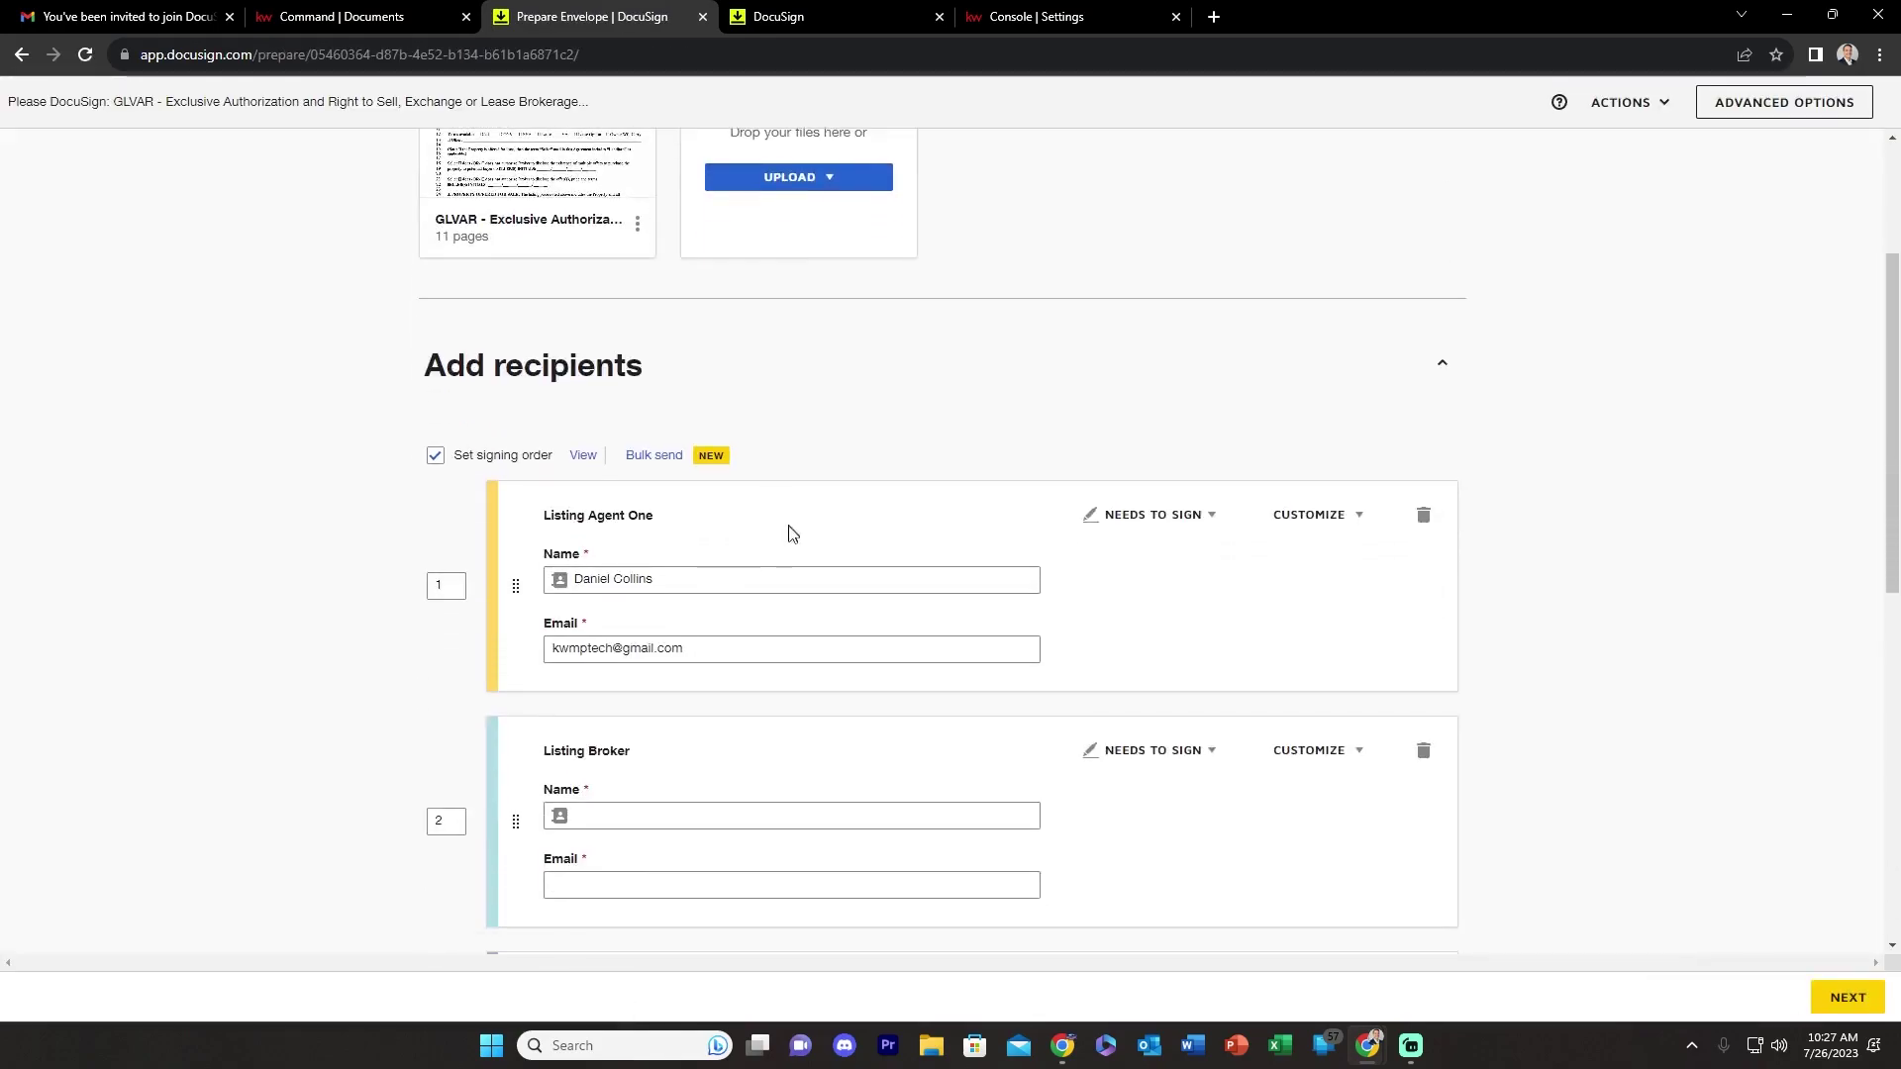
click(641, 556)
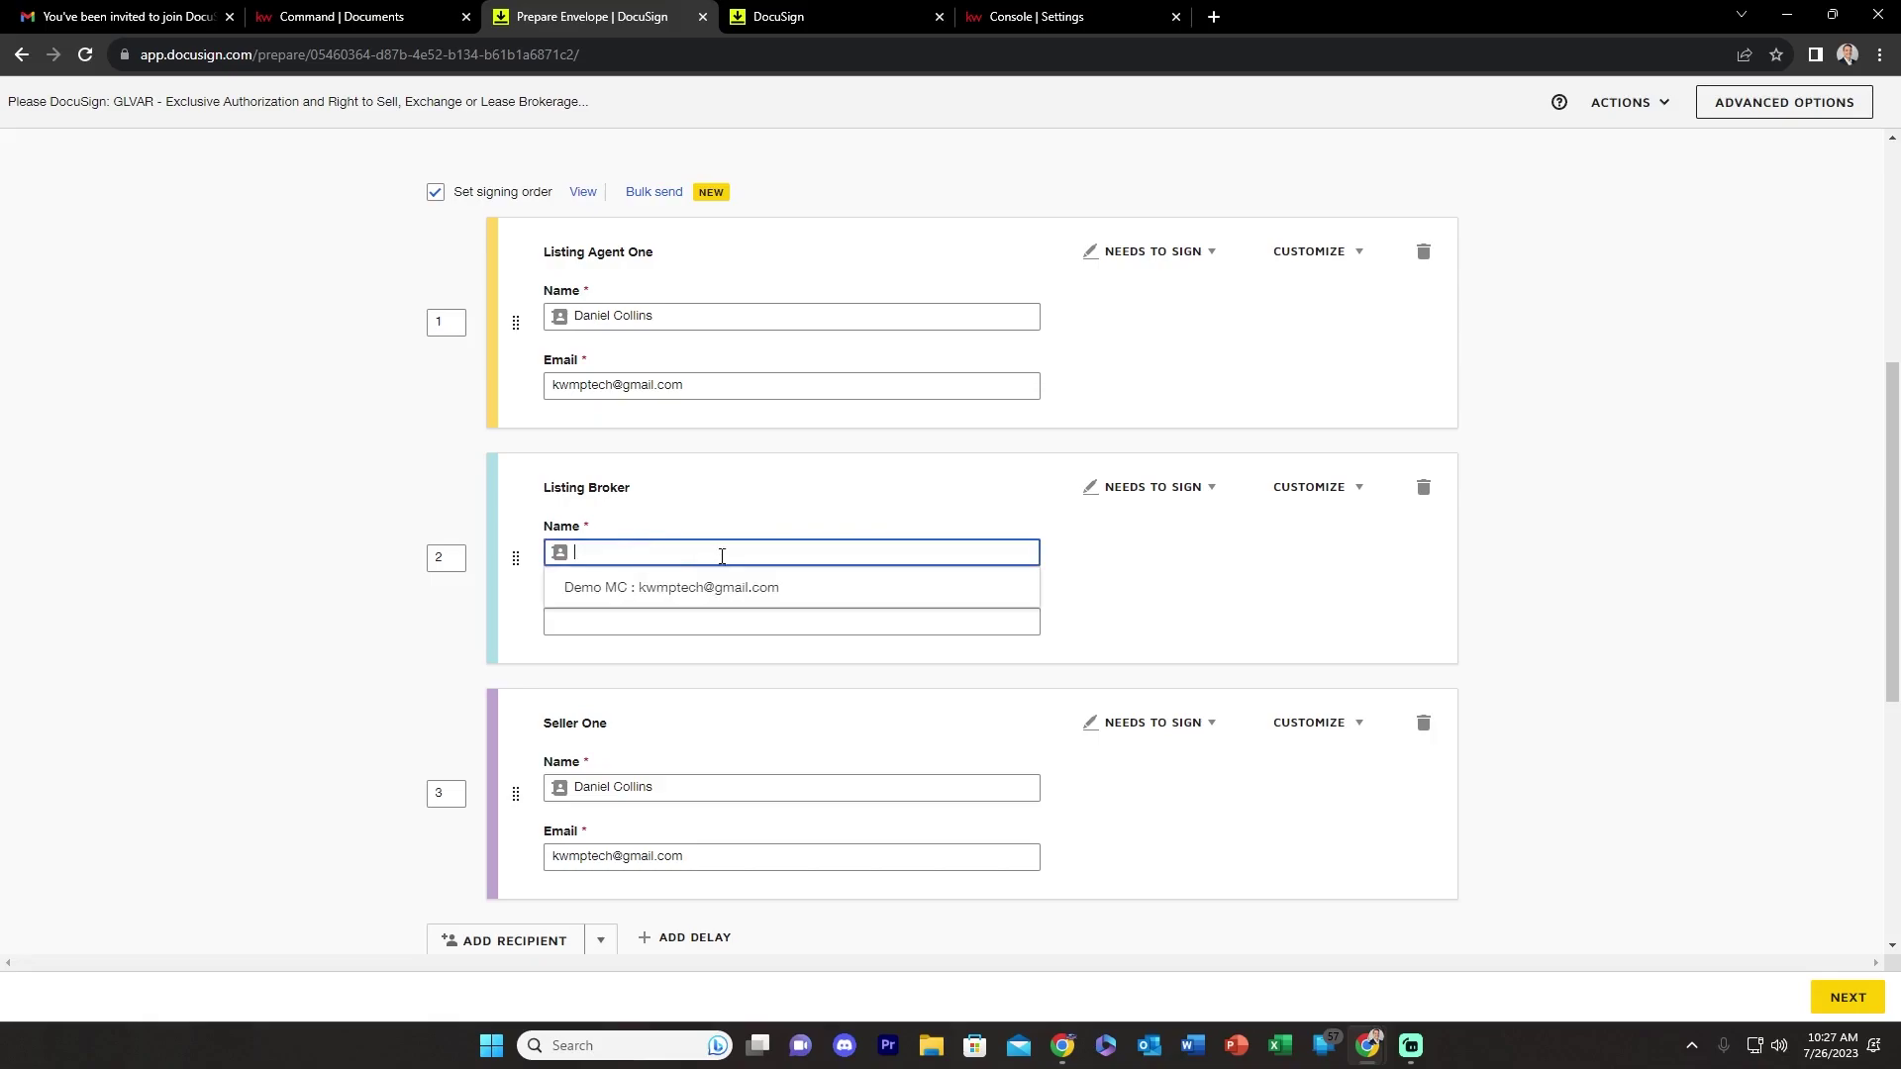
click(719, 588)
click(657, 789)
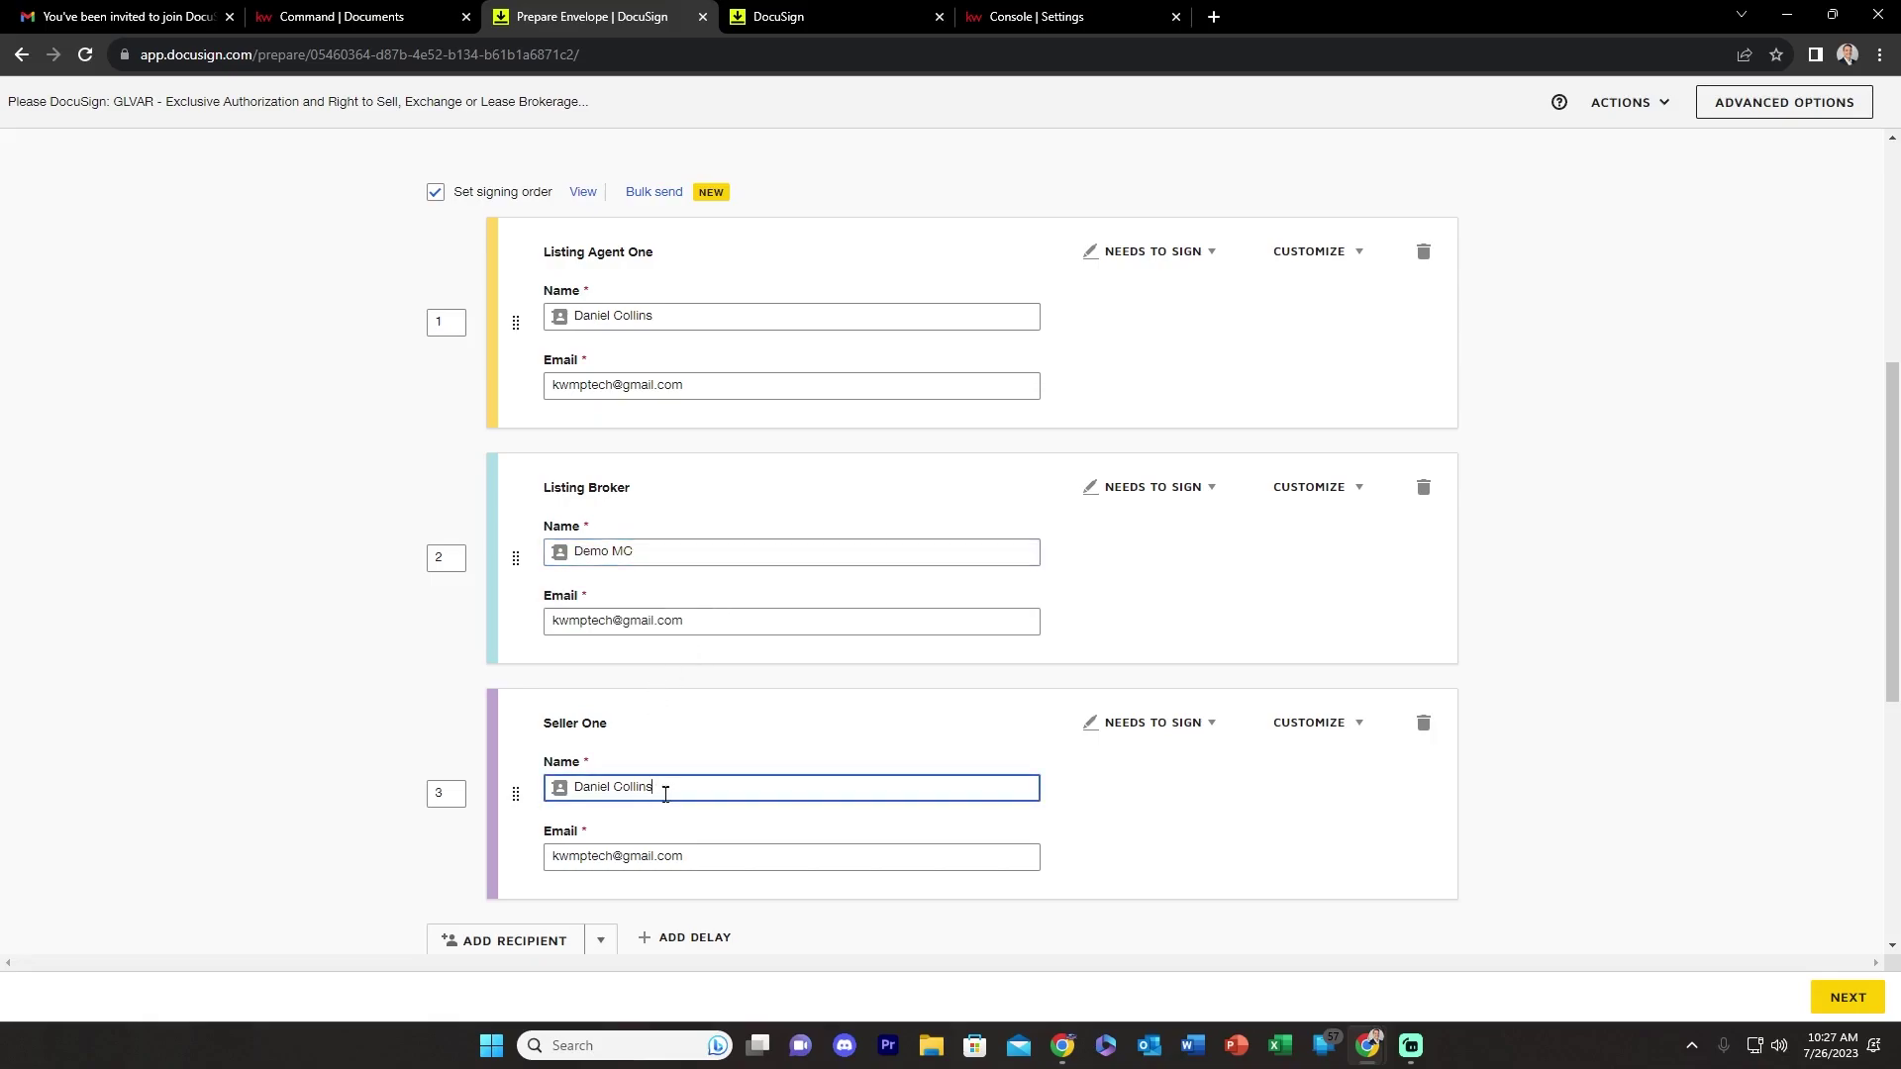
scroll(807, 738, down, 3)
scroll(747, 652, up, 3)
click(649, 552)
click(707, 599)
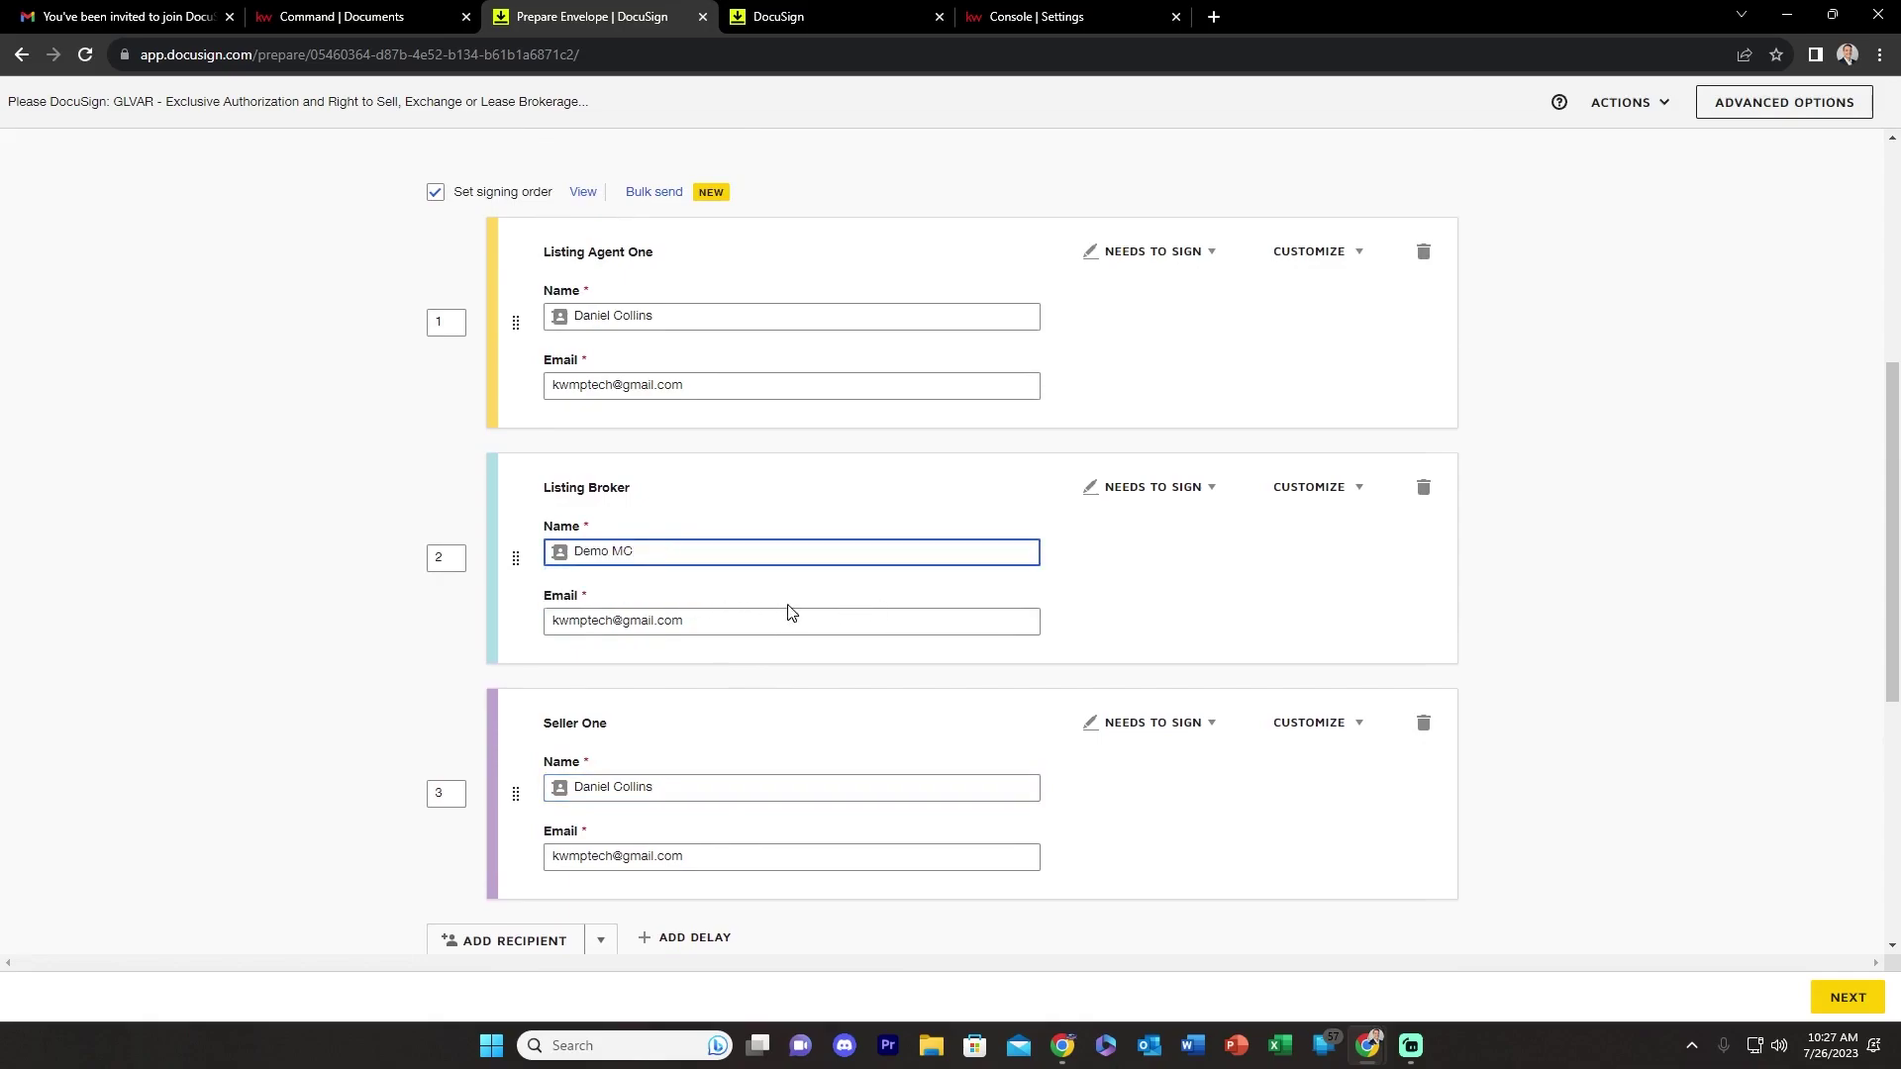
scroll(792, 624, down, 4)
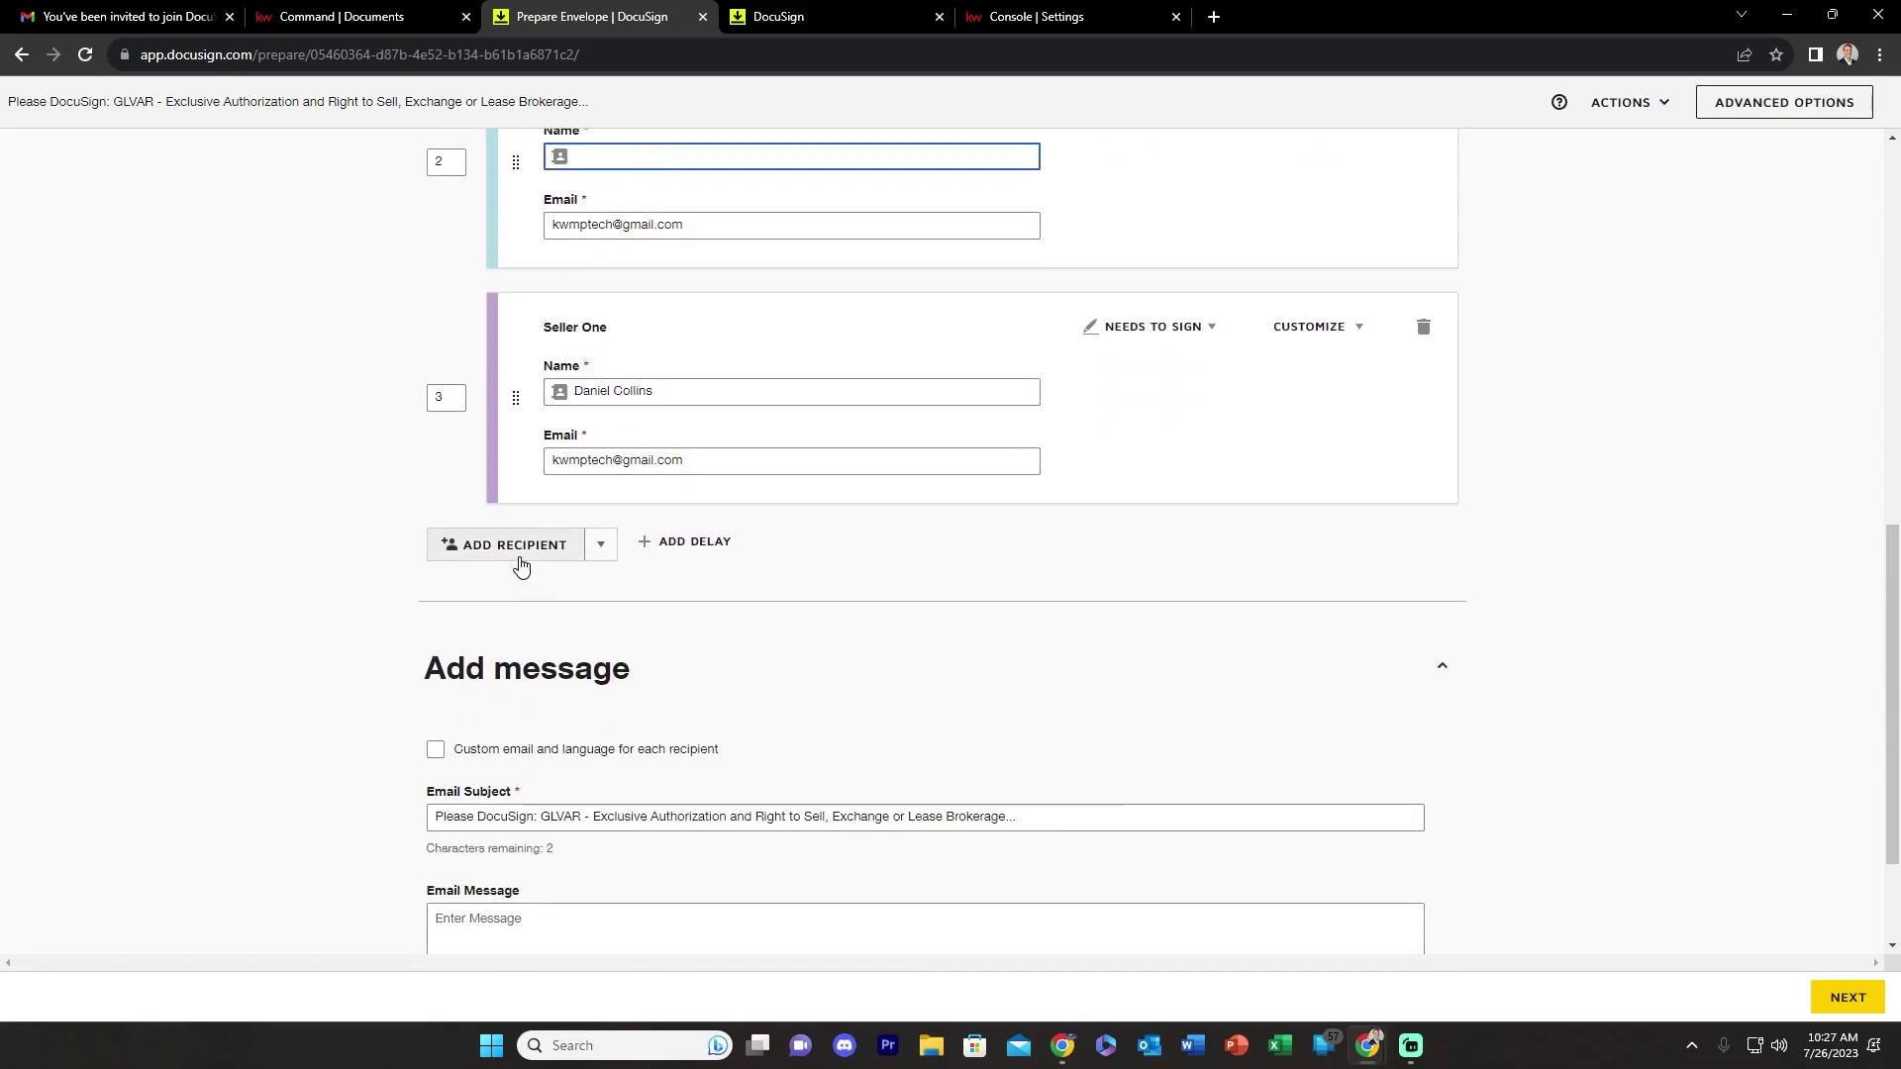
scroll(827, 565, up, 1)
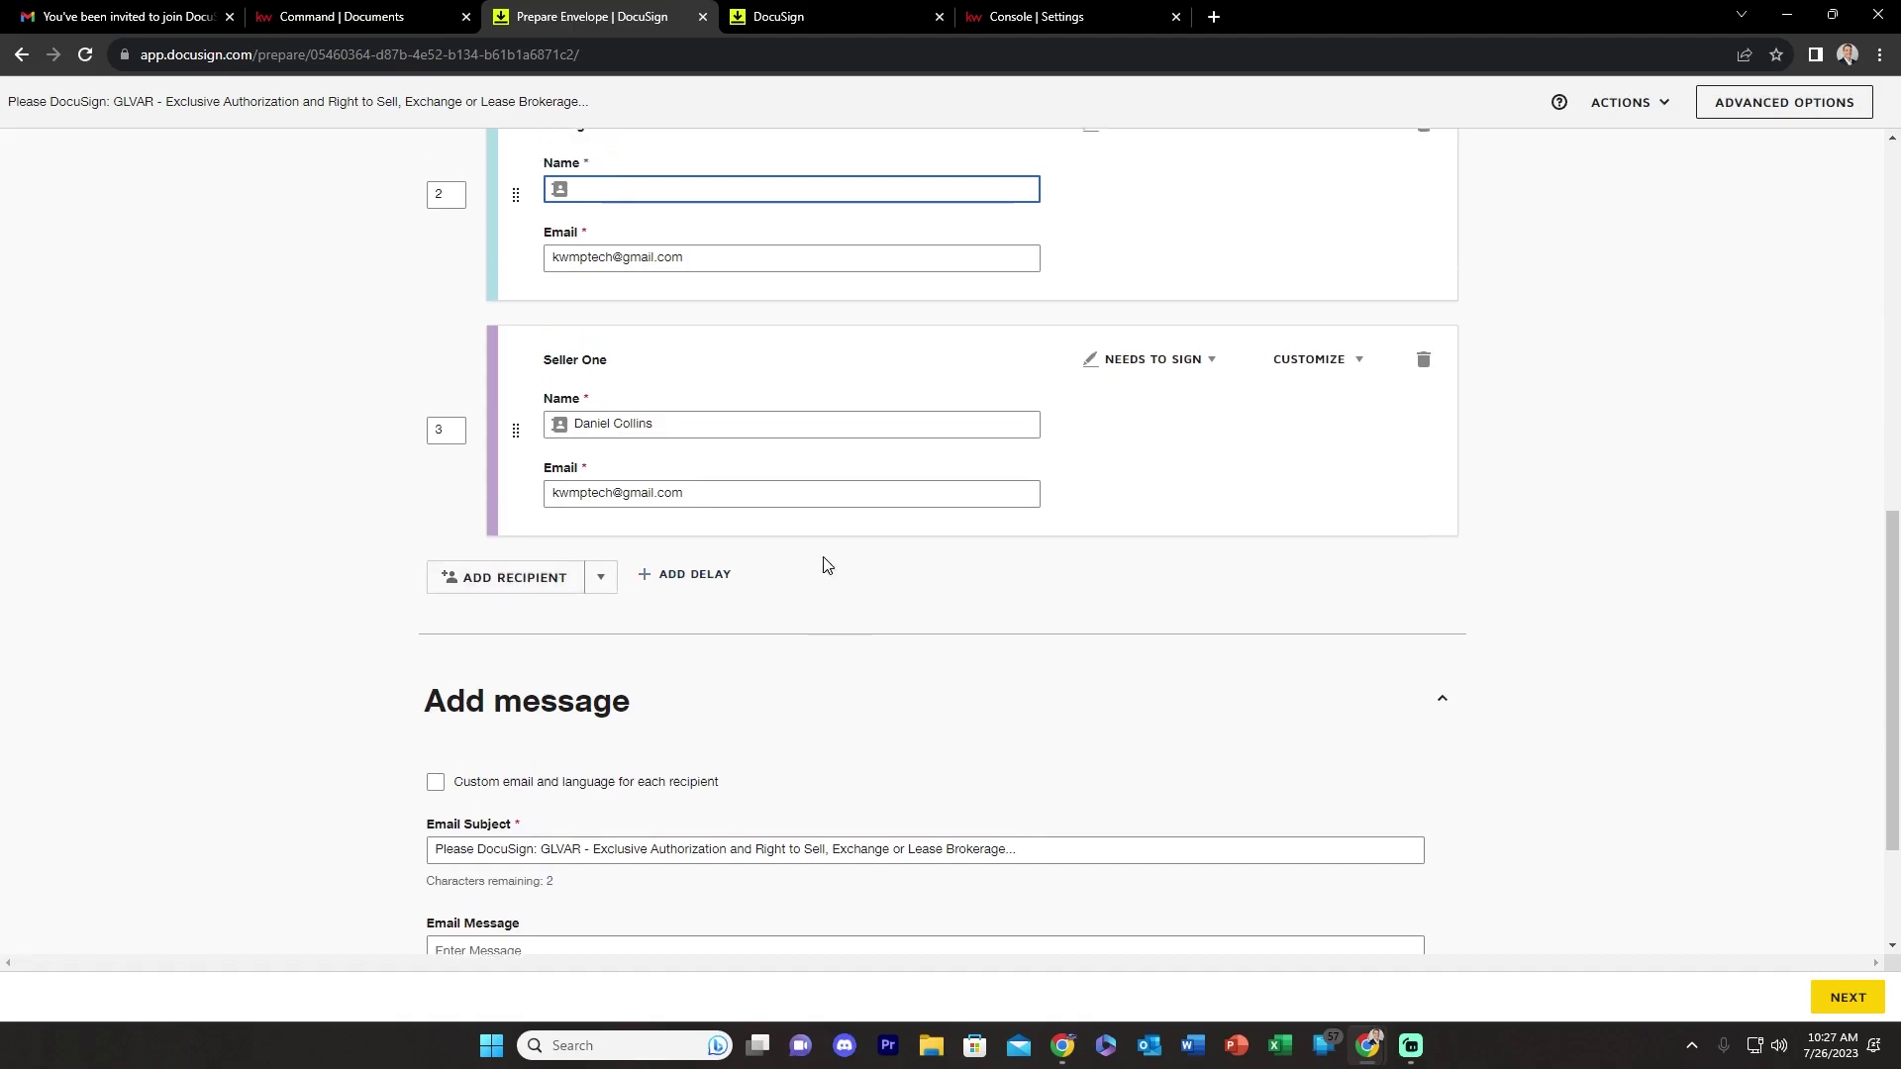
scroll(753, 594, up, 2)
scroll(653, 733, up, 2)
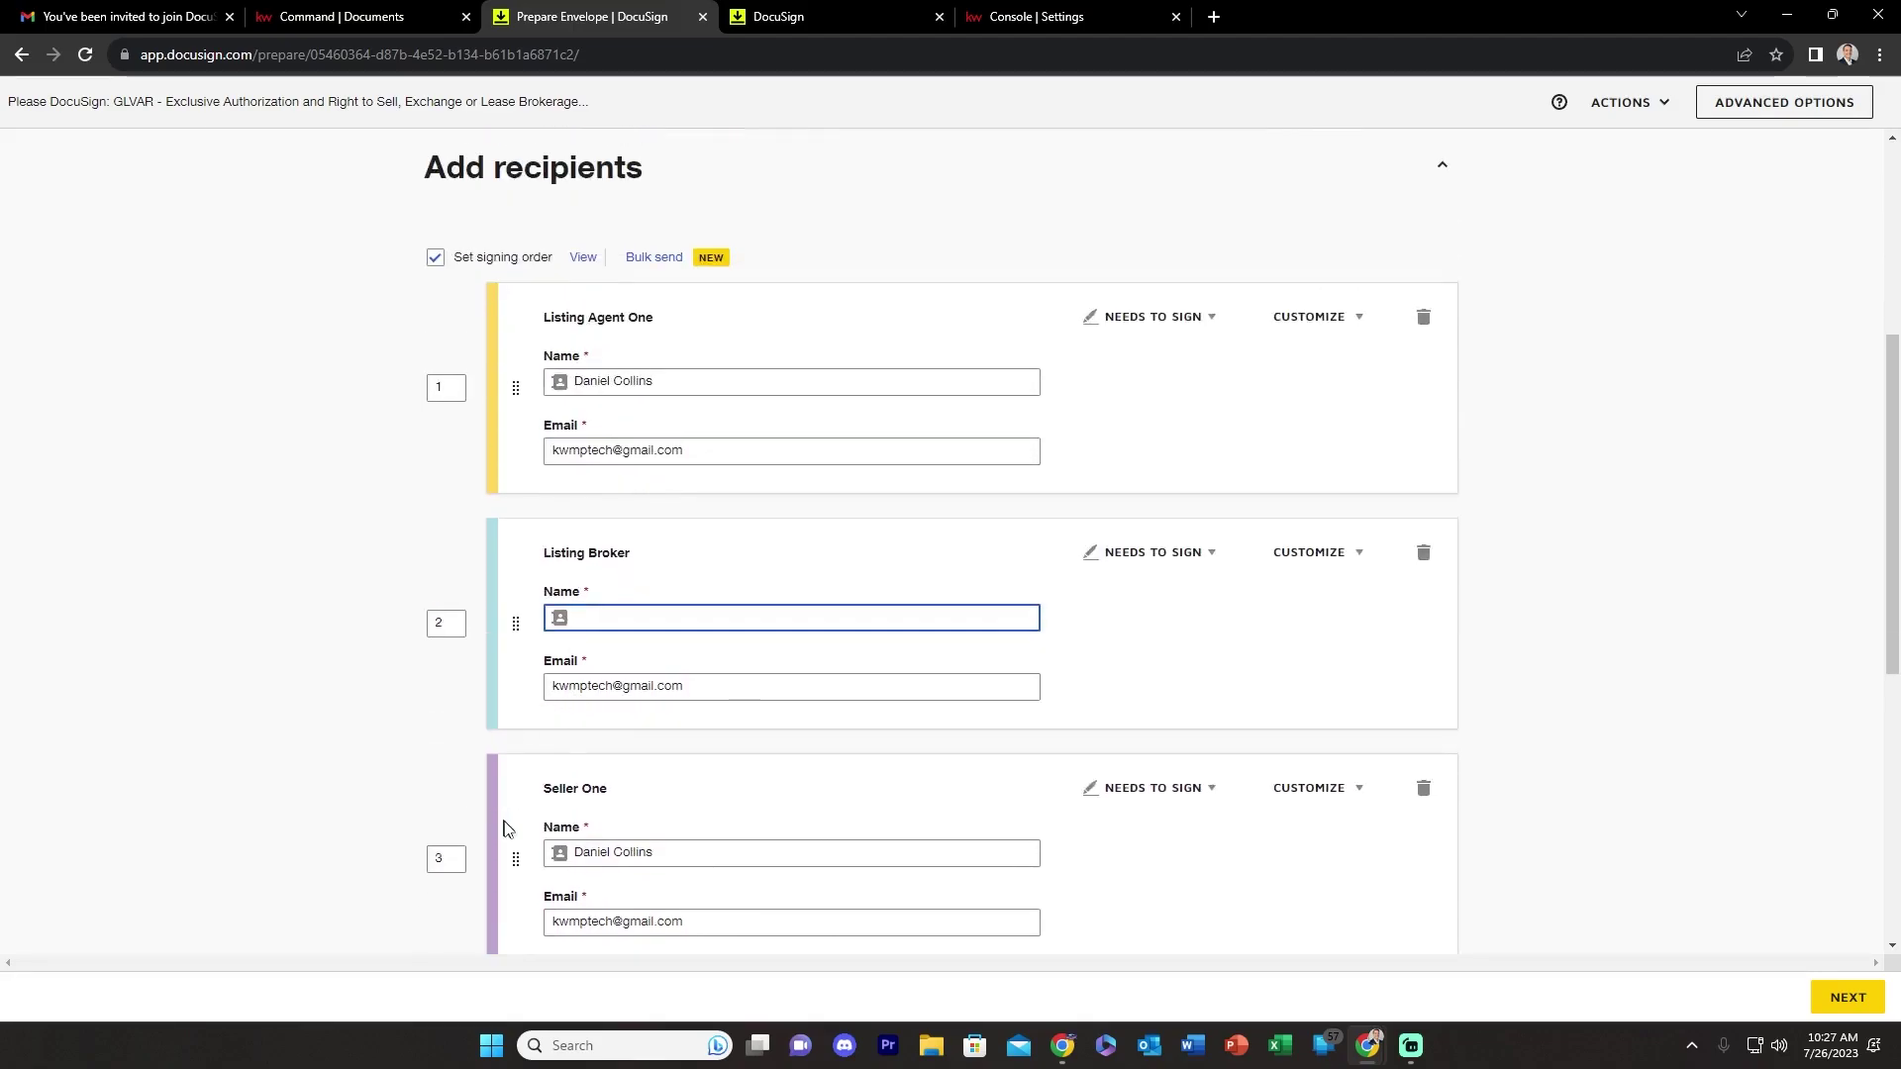
mouse_move(512, 862)
mouse_down()
mouse_move(501, 620)
mouse_move(513, 860)
mouse_up()
scroll(692, 668, up, 3)
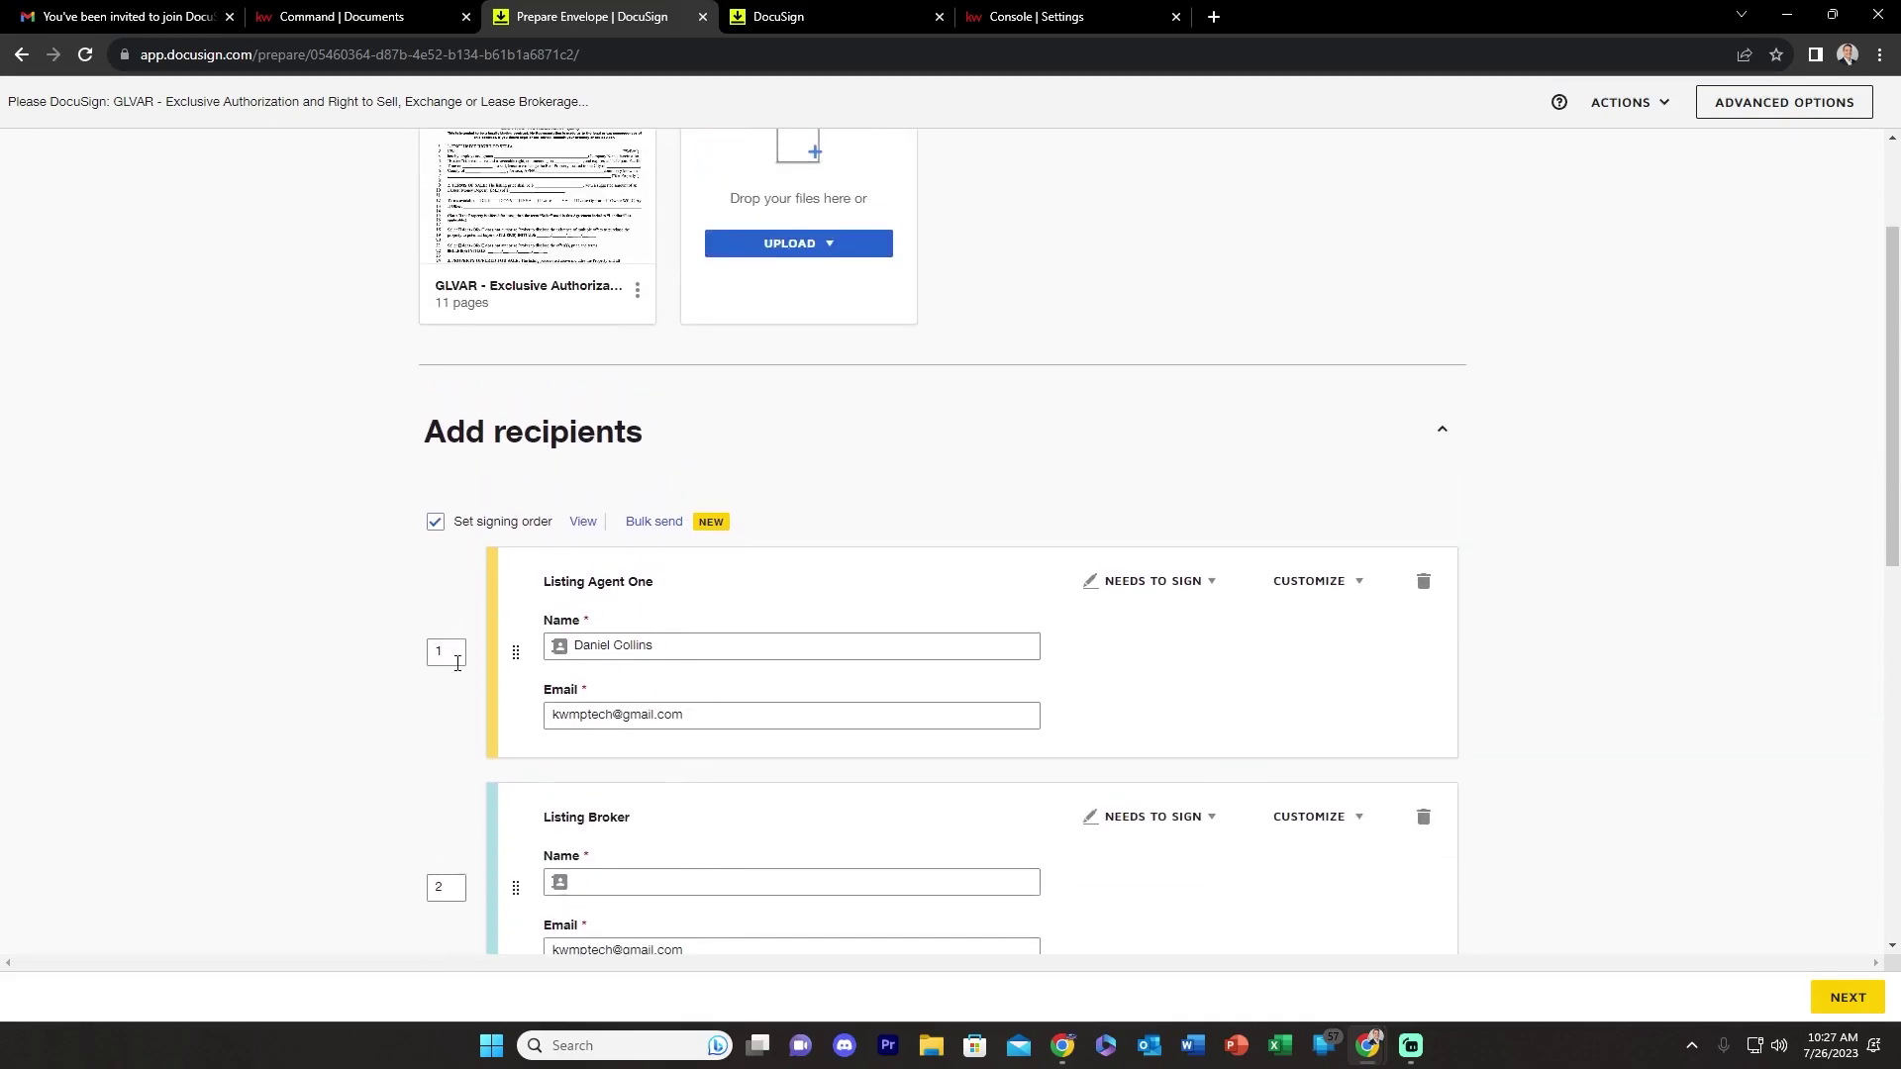
scroll(445, 842, down, 6)
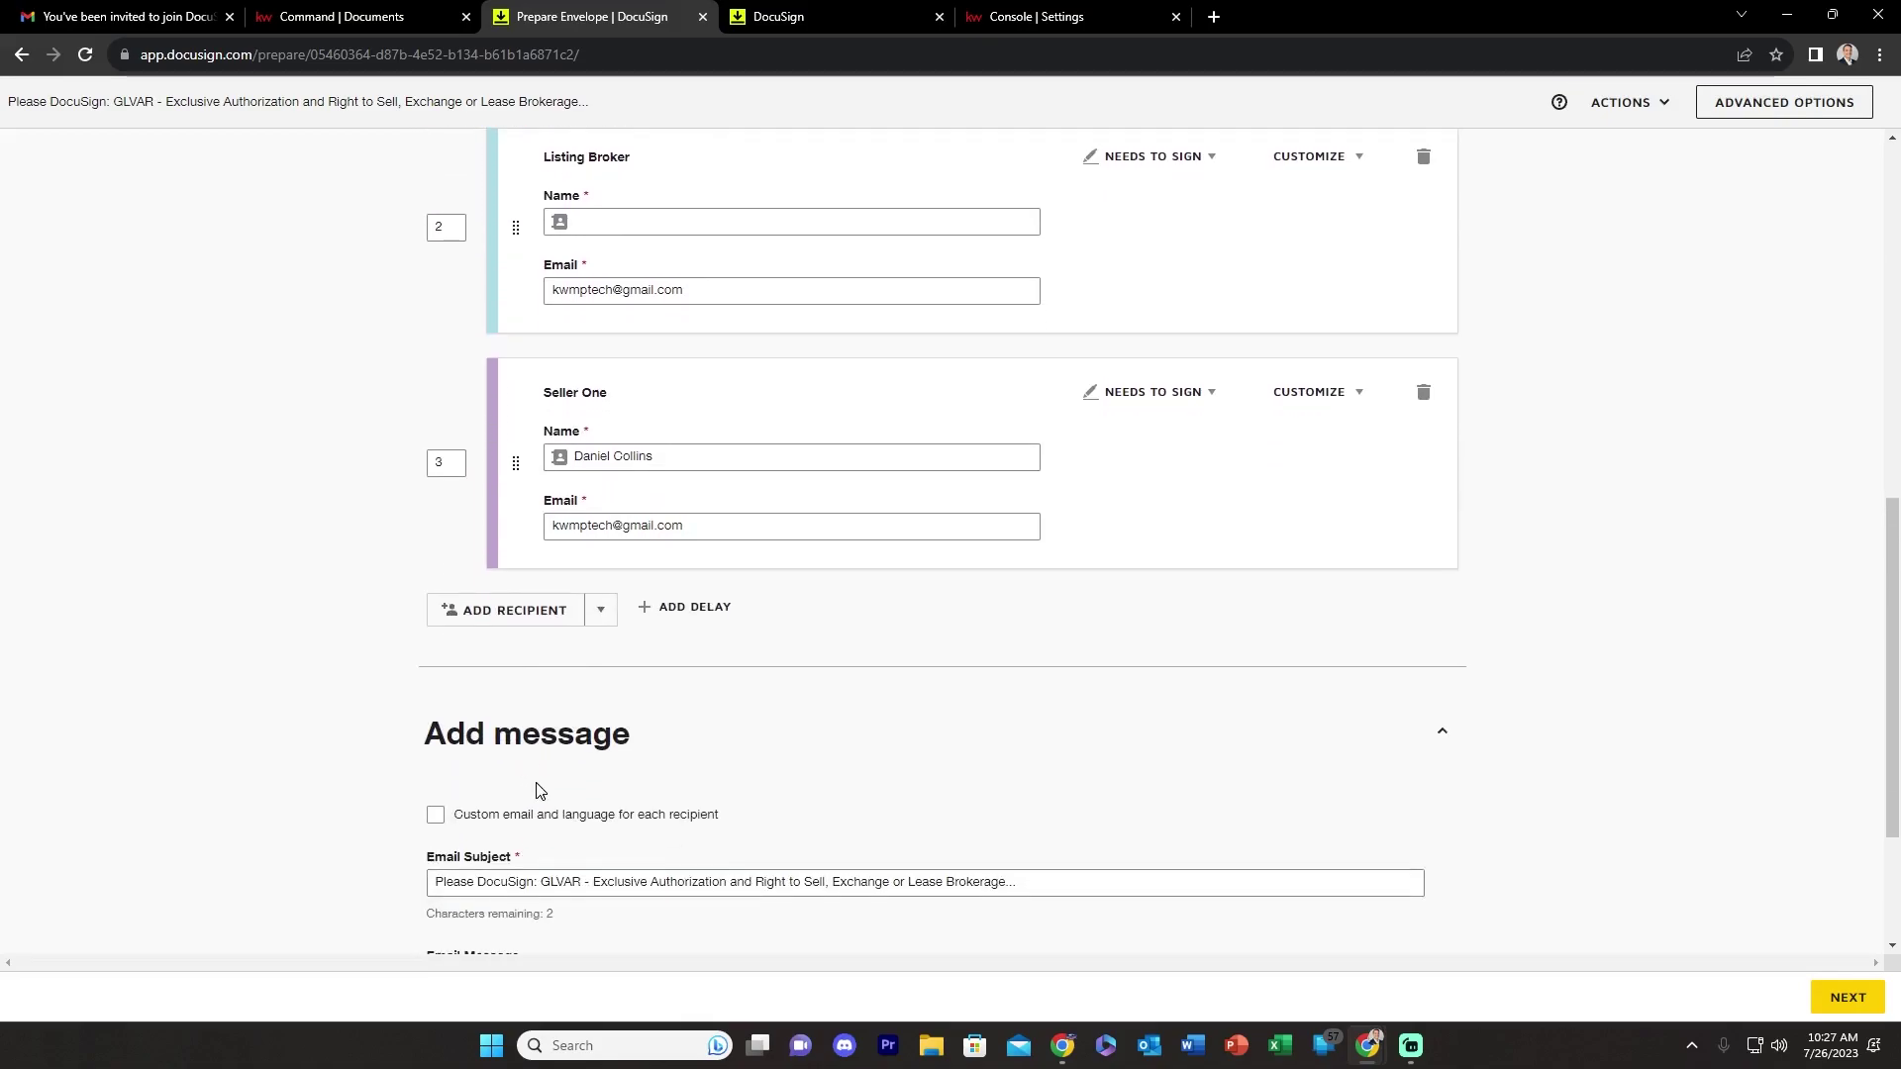
scroll(535, 782, down, 2)
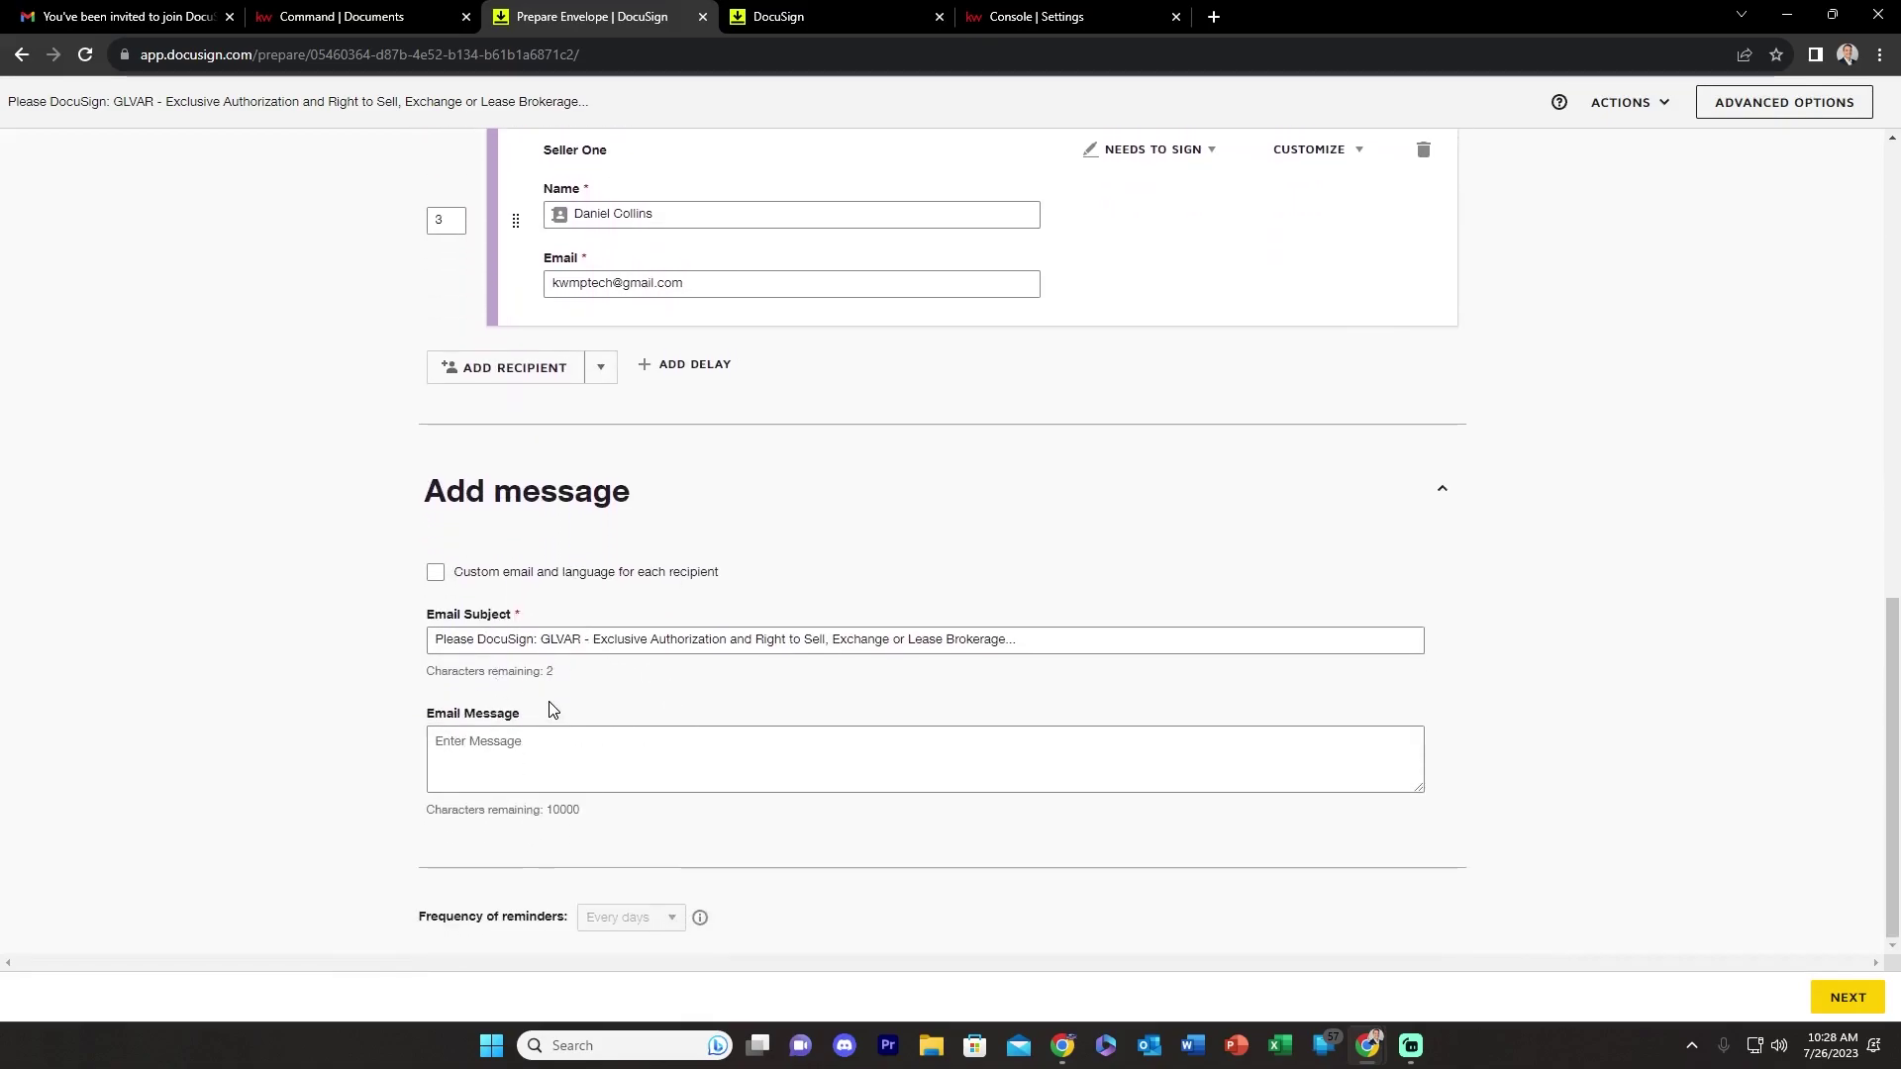
scroll(552, 710, up, 7)
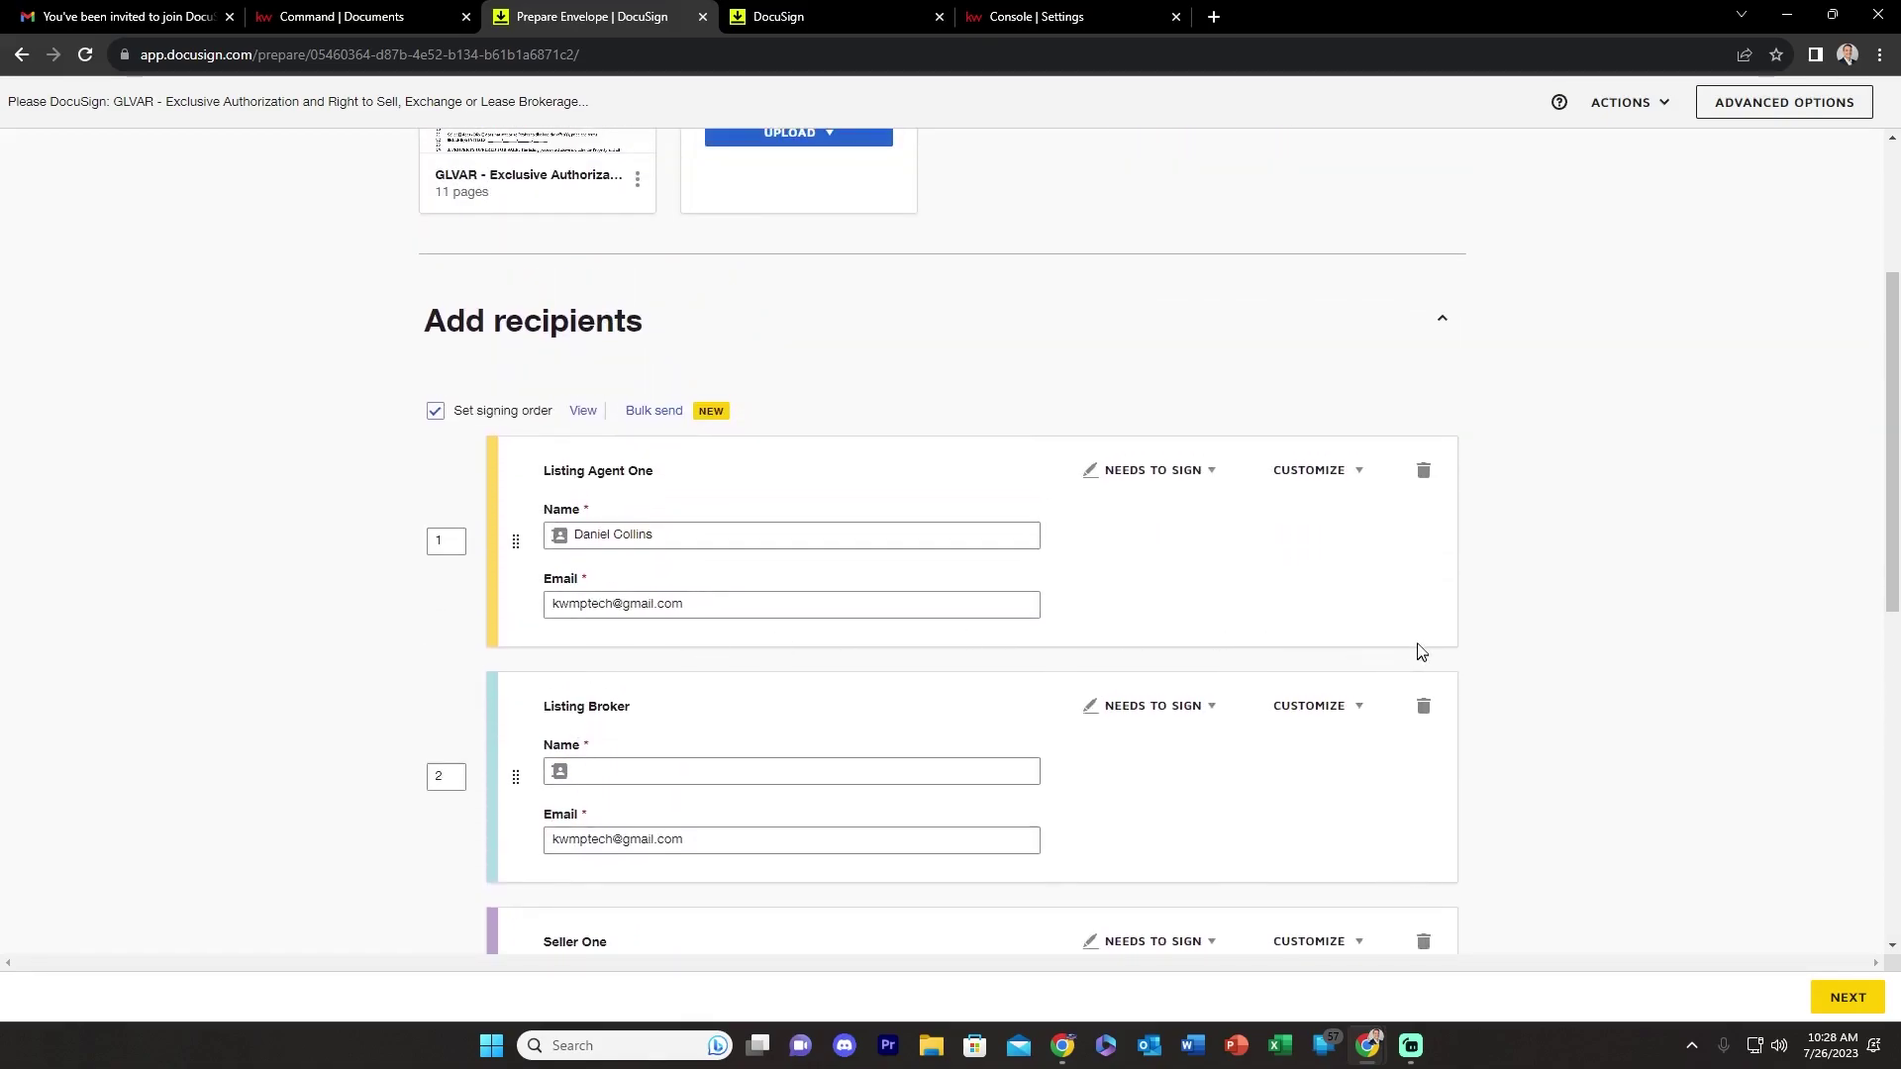
- Enter 'Test' as the Listing Broker's name and continue to field placement
click(1847, 998)
click(775, 771)
text(Test)
scroll(1133, 770, down, 3)
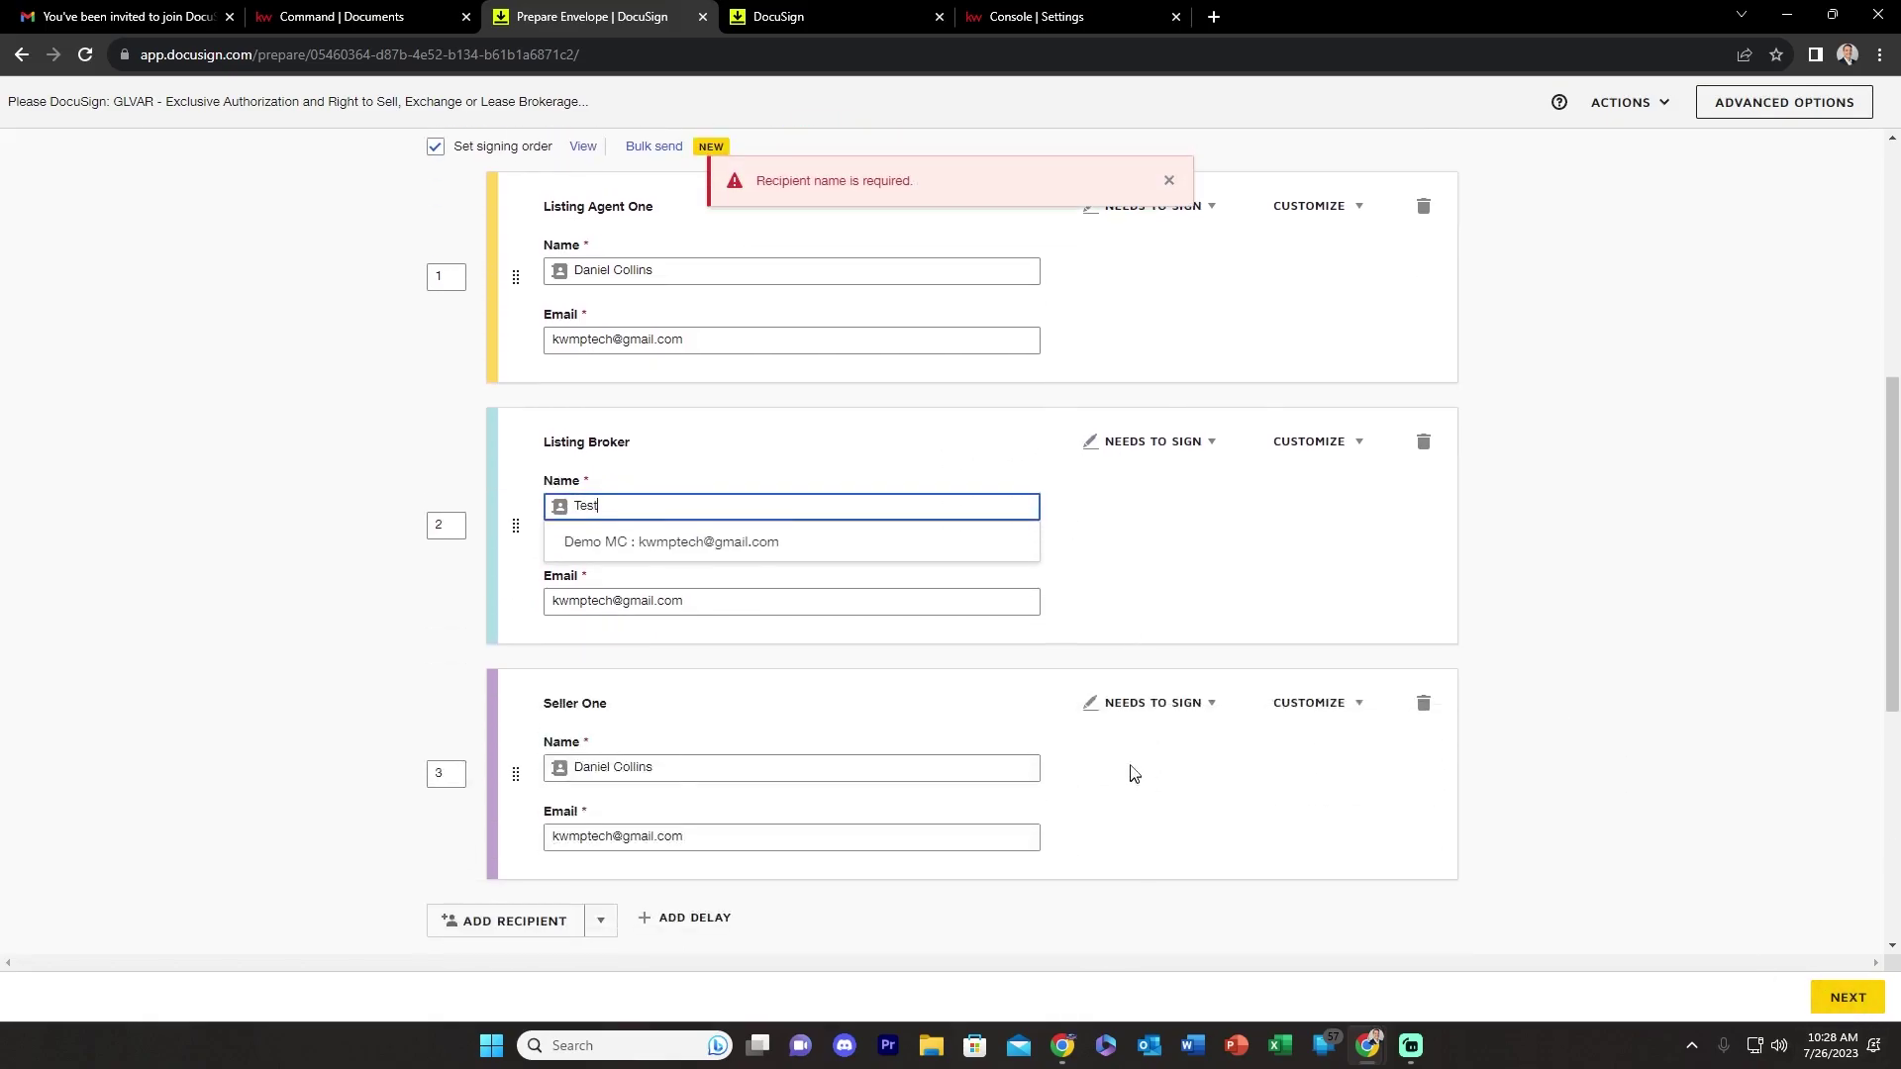
click(1836, 995)
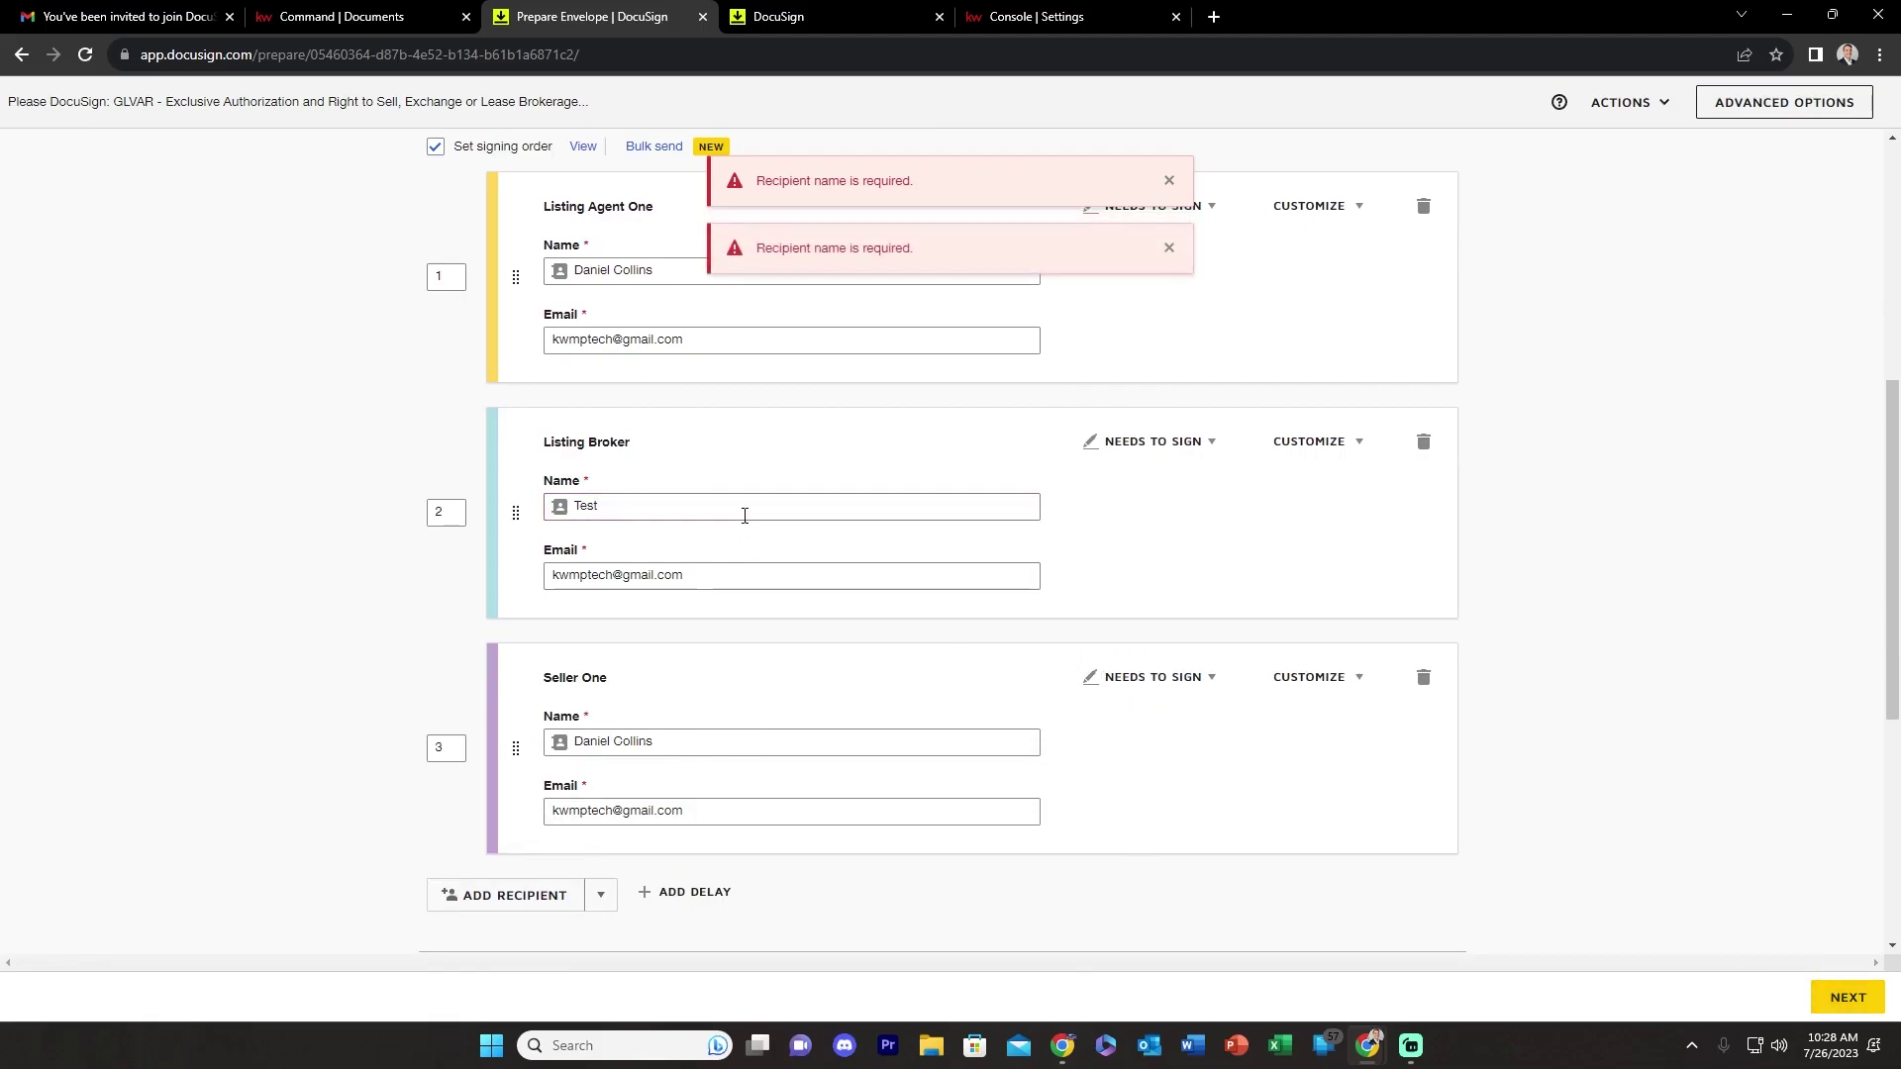
click(1843, 996)
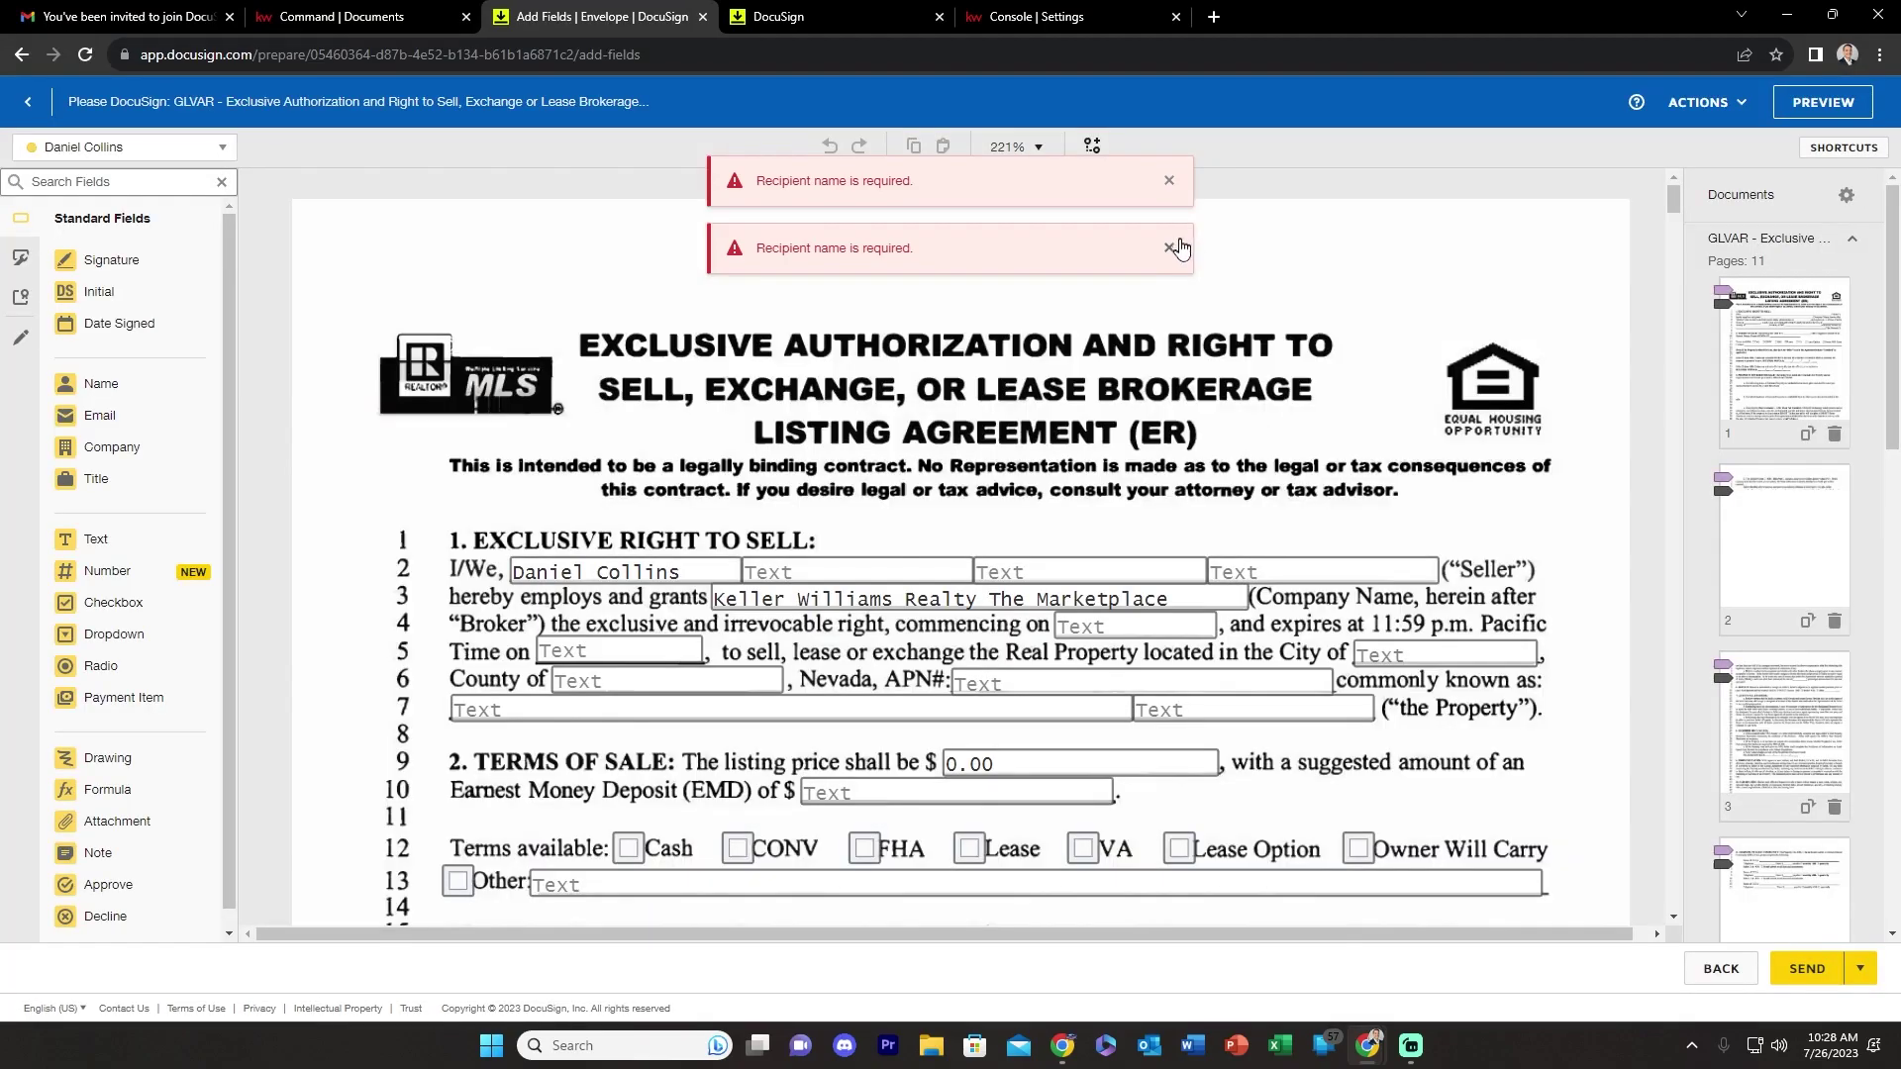
- Dismiss the name error banners and place an Initial field on page 2's SELLER(S) INITIALS line
click(1169, 247)
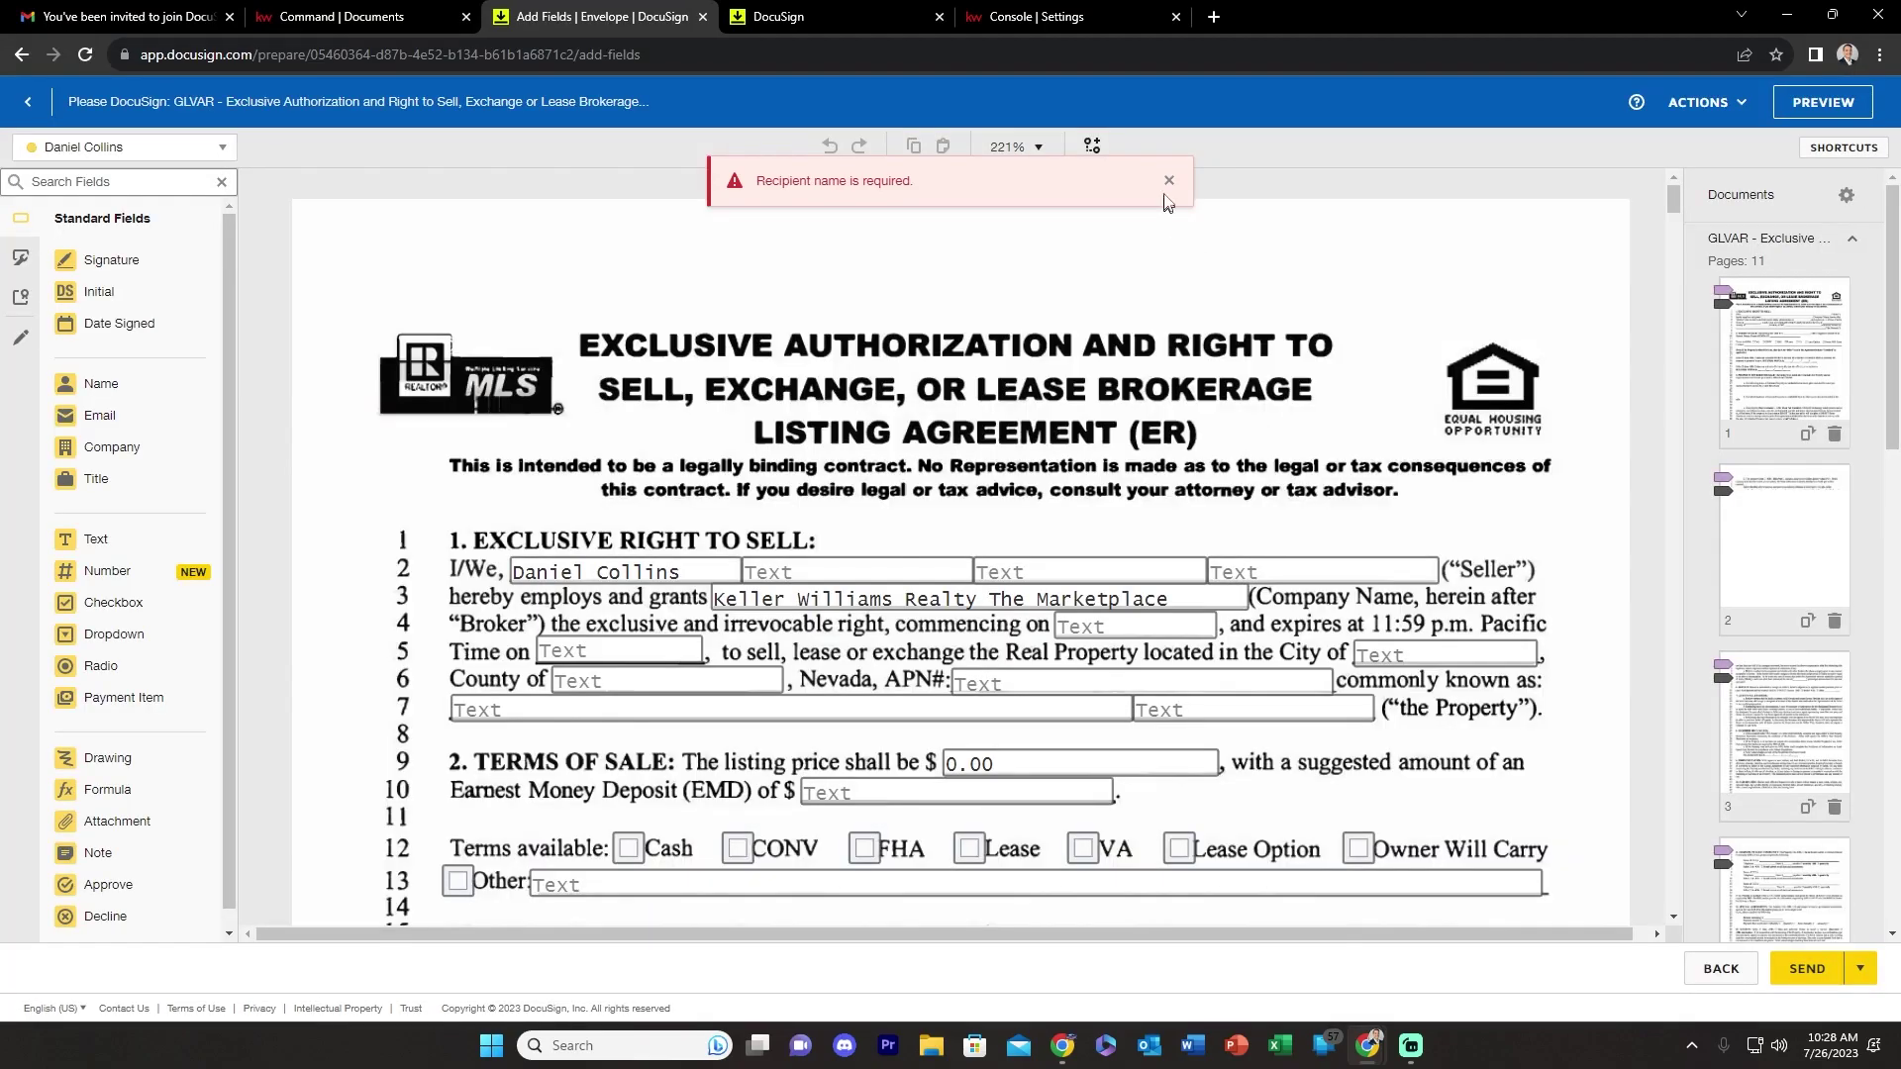
click(1168, 182)
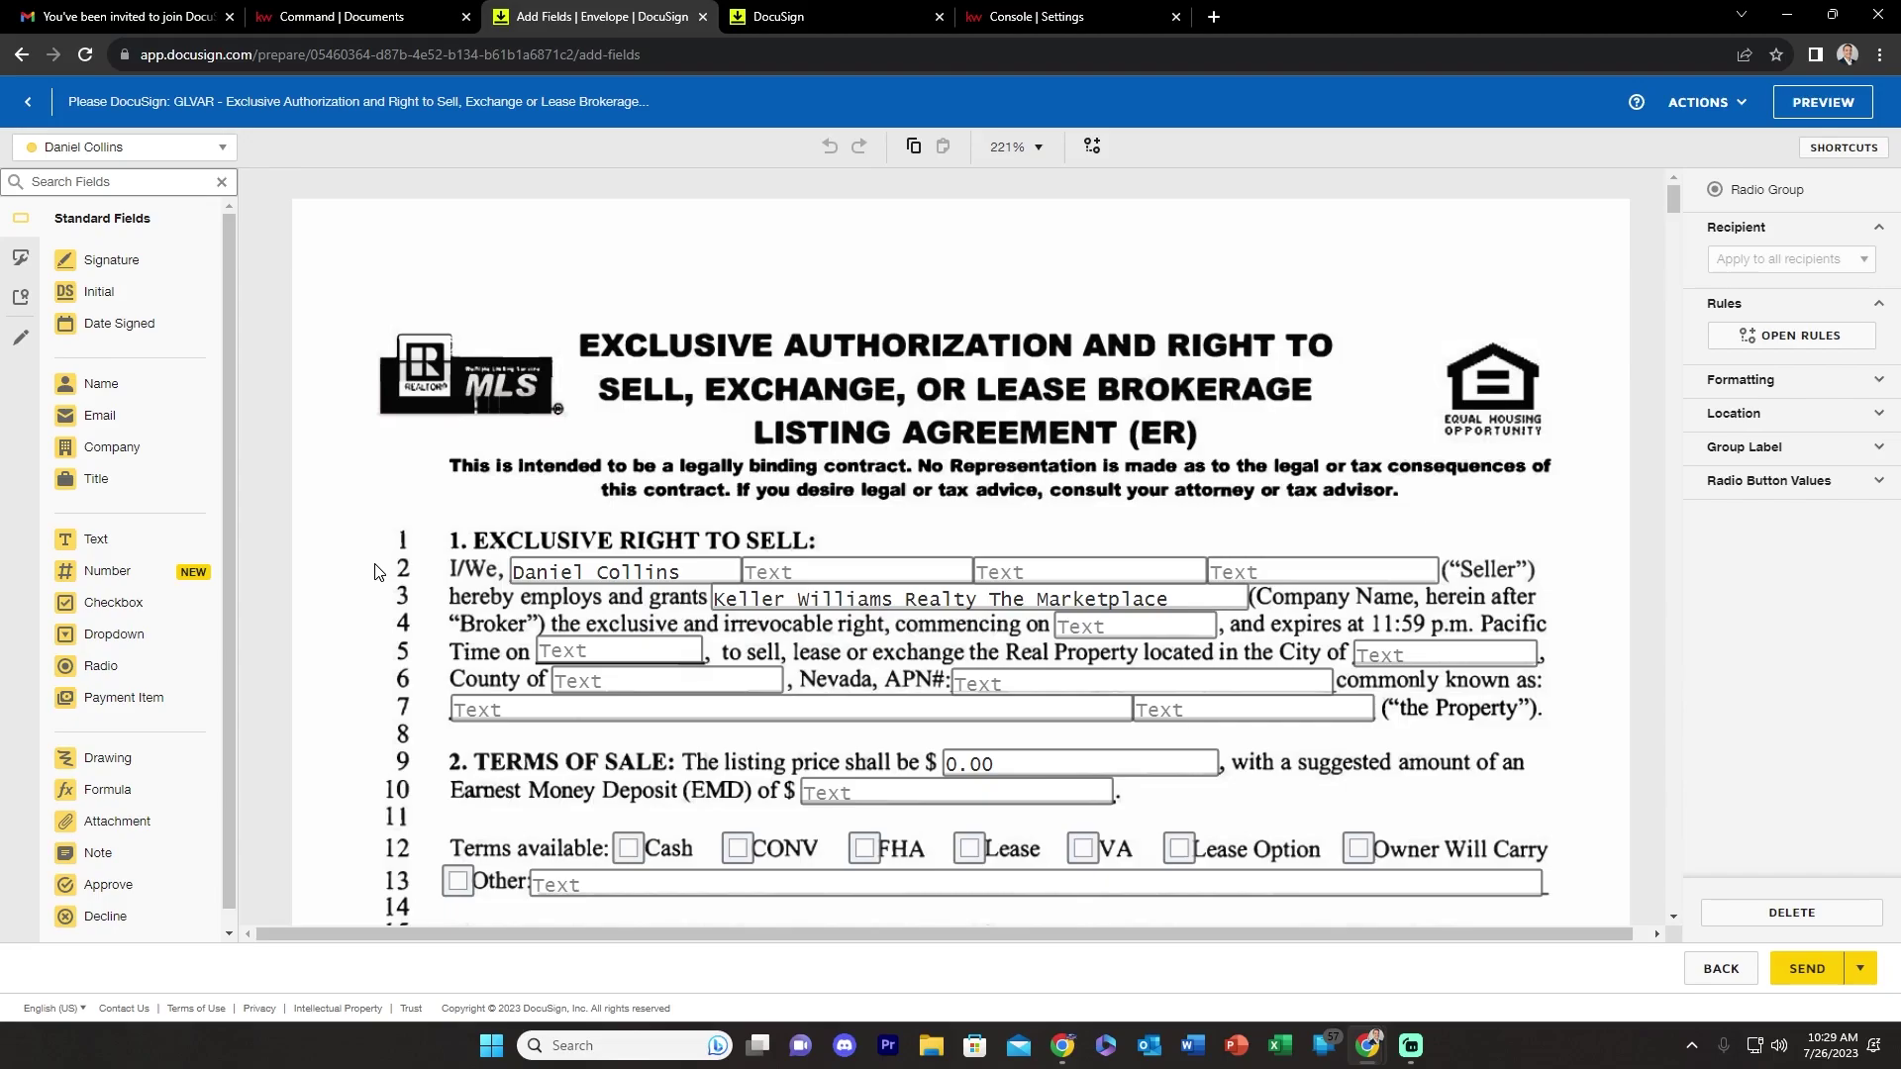
scroll(696, 459, down, 5)
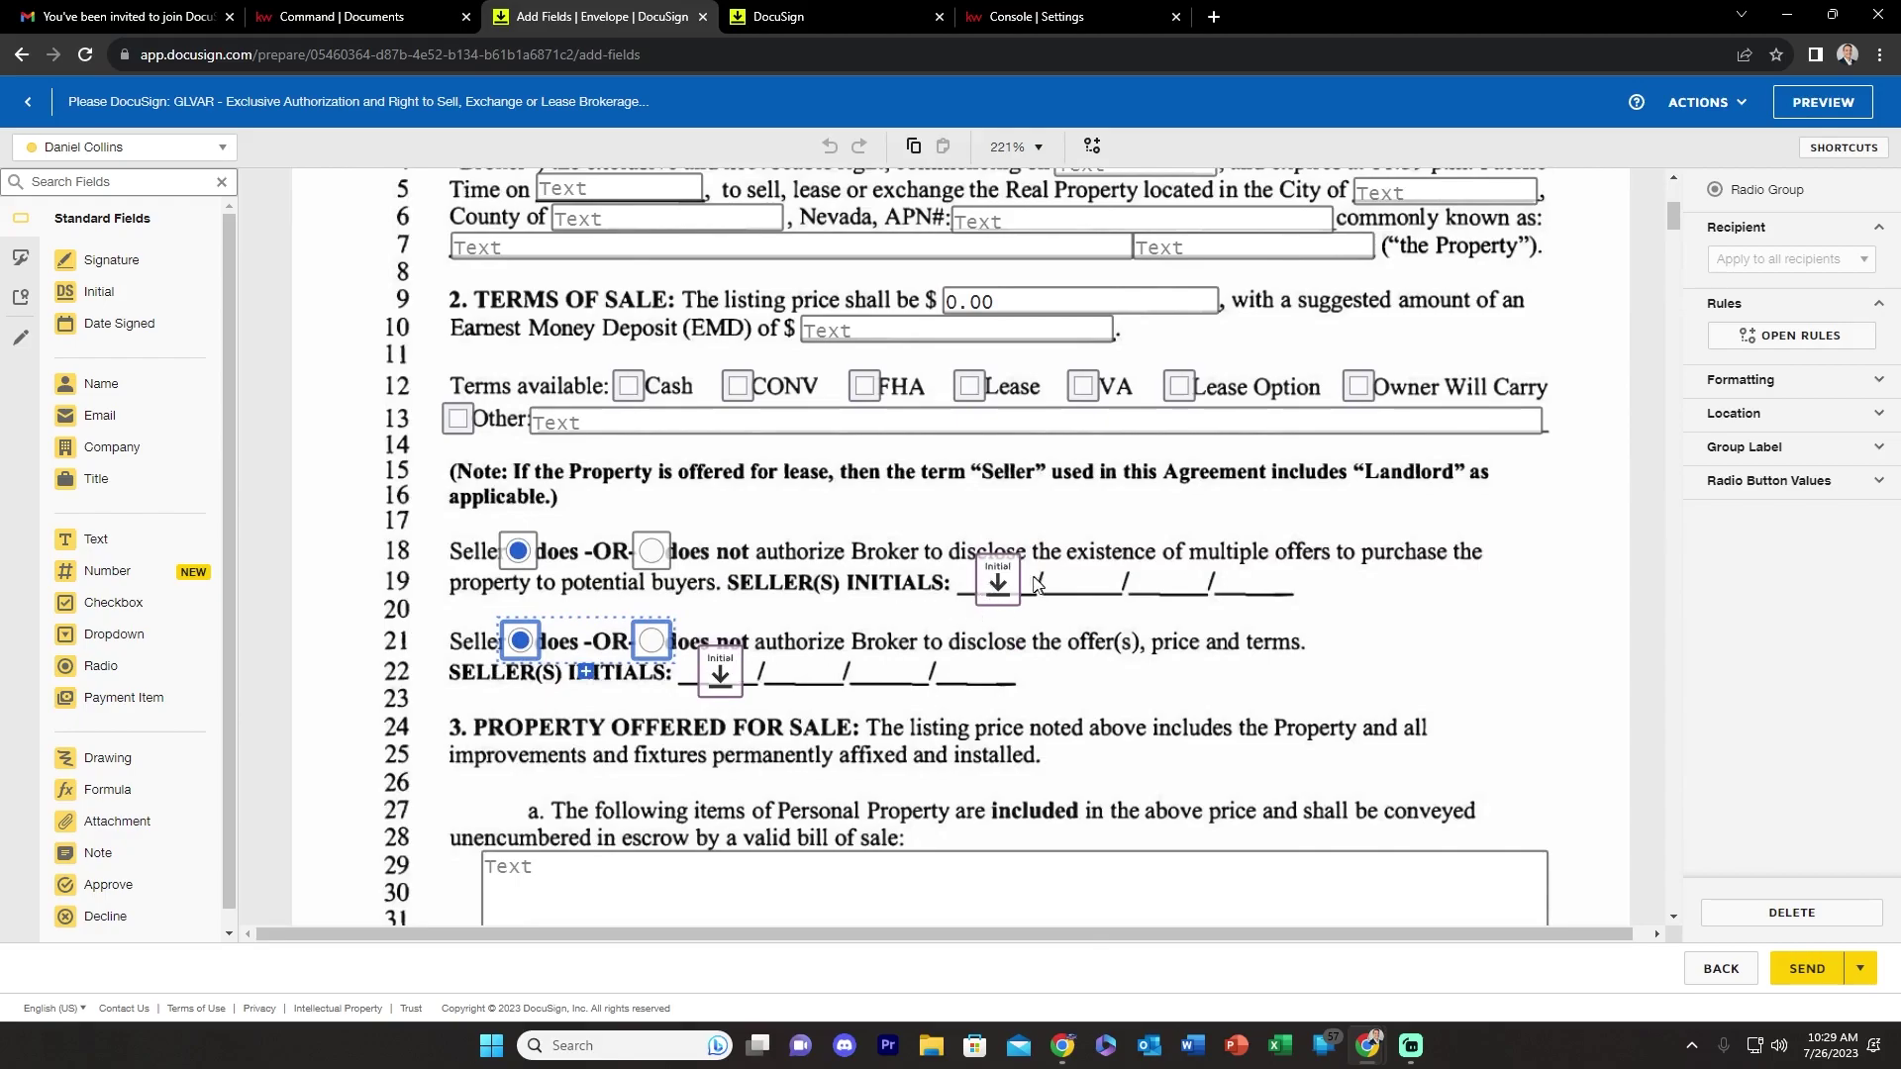
scroll(720, 666, down, 1)
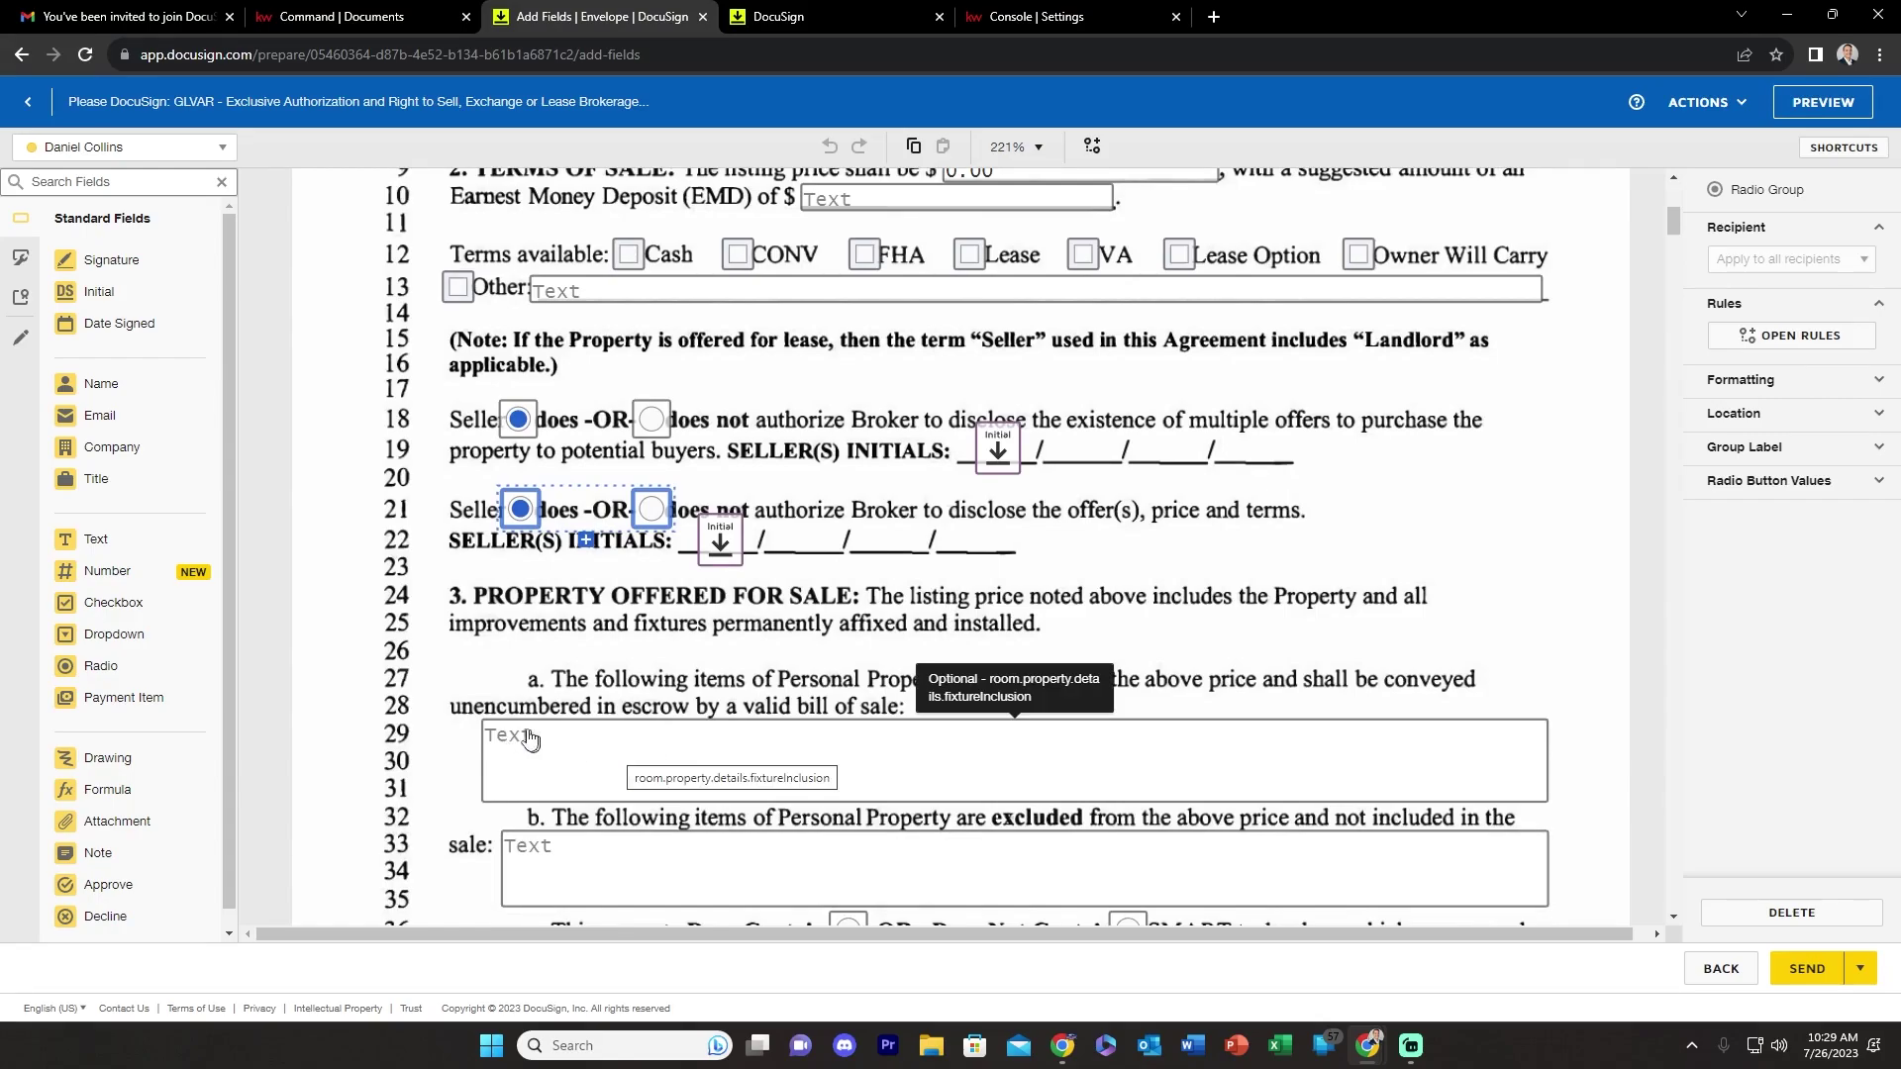
scroll(550, 733, down, 1)
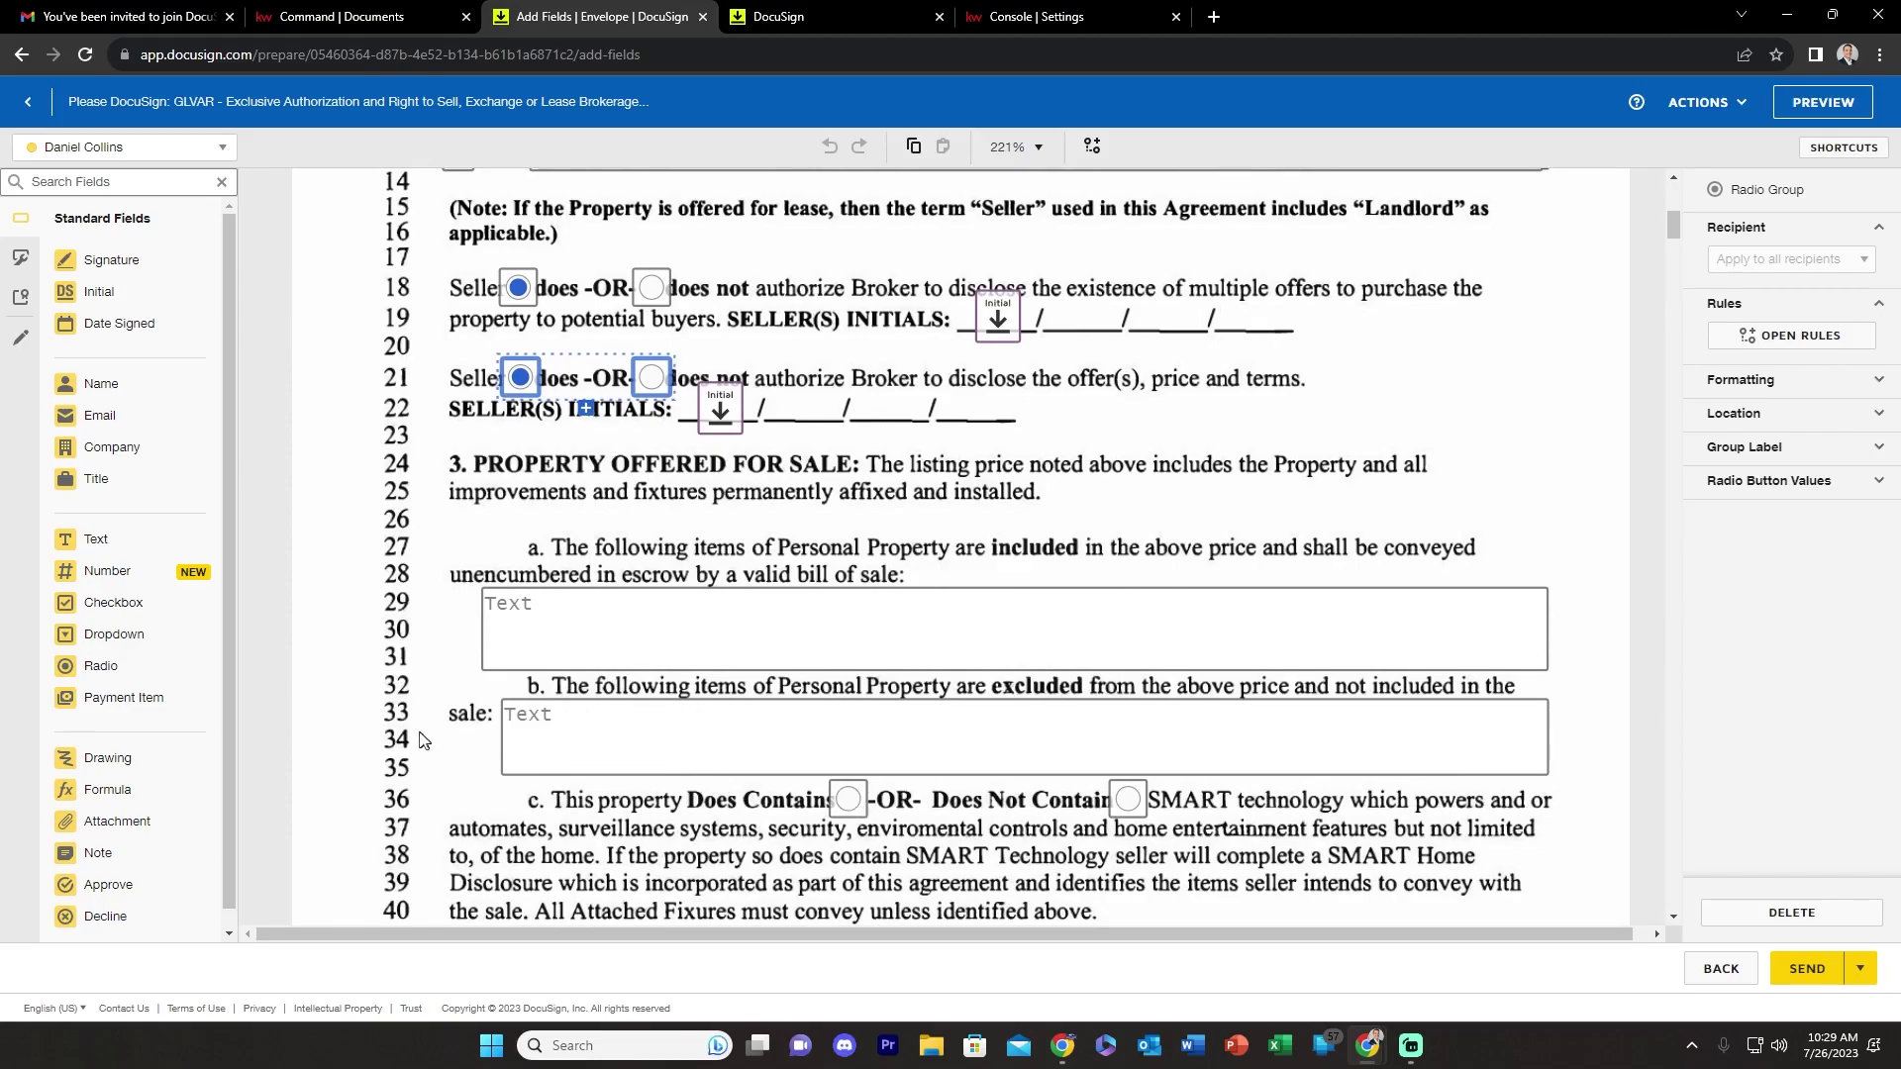
scroll(428, 743, down, 10)
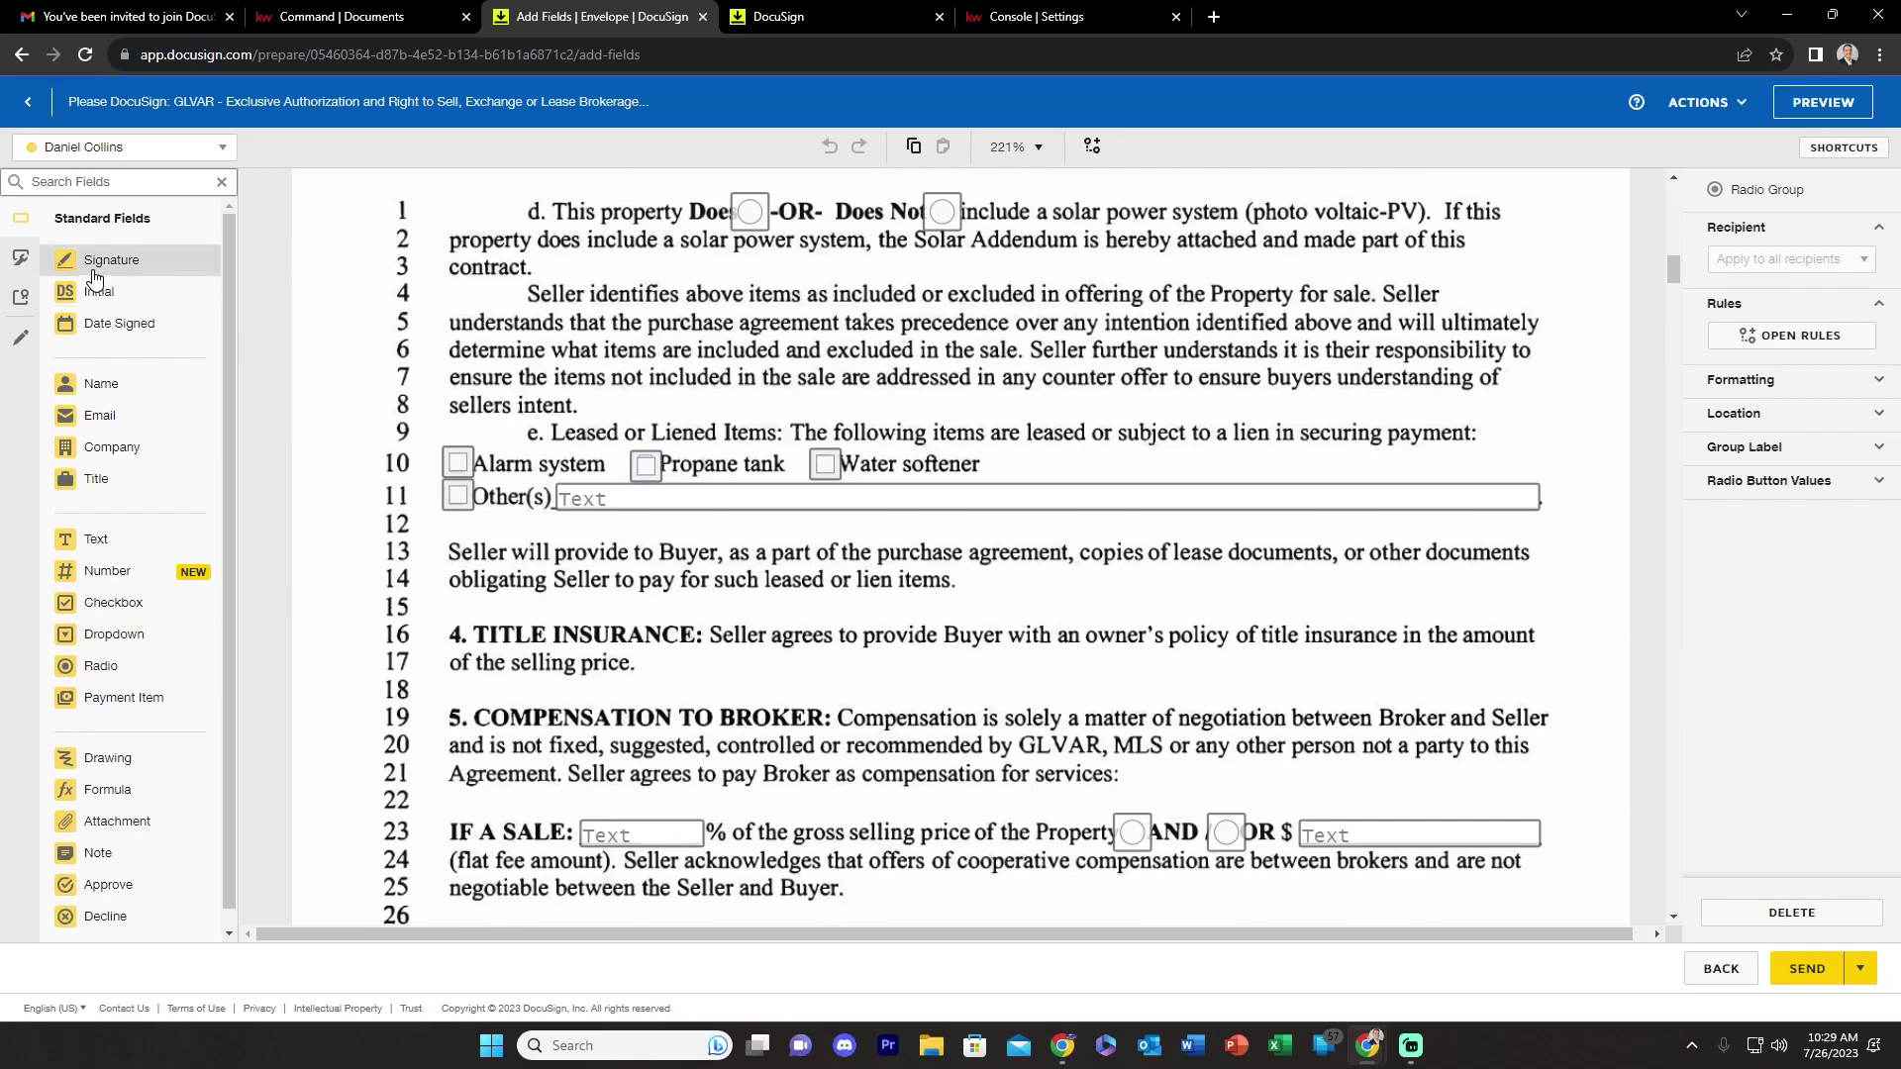
scroll(479, 521, down, 11)
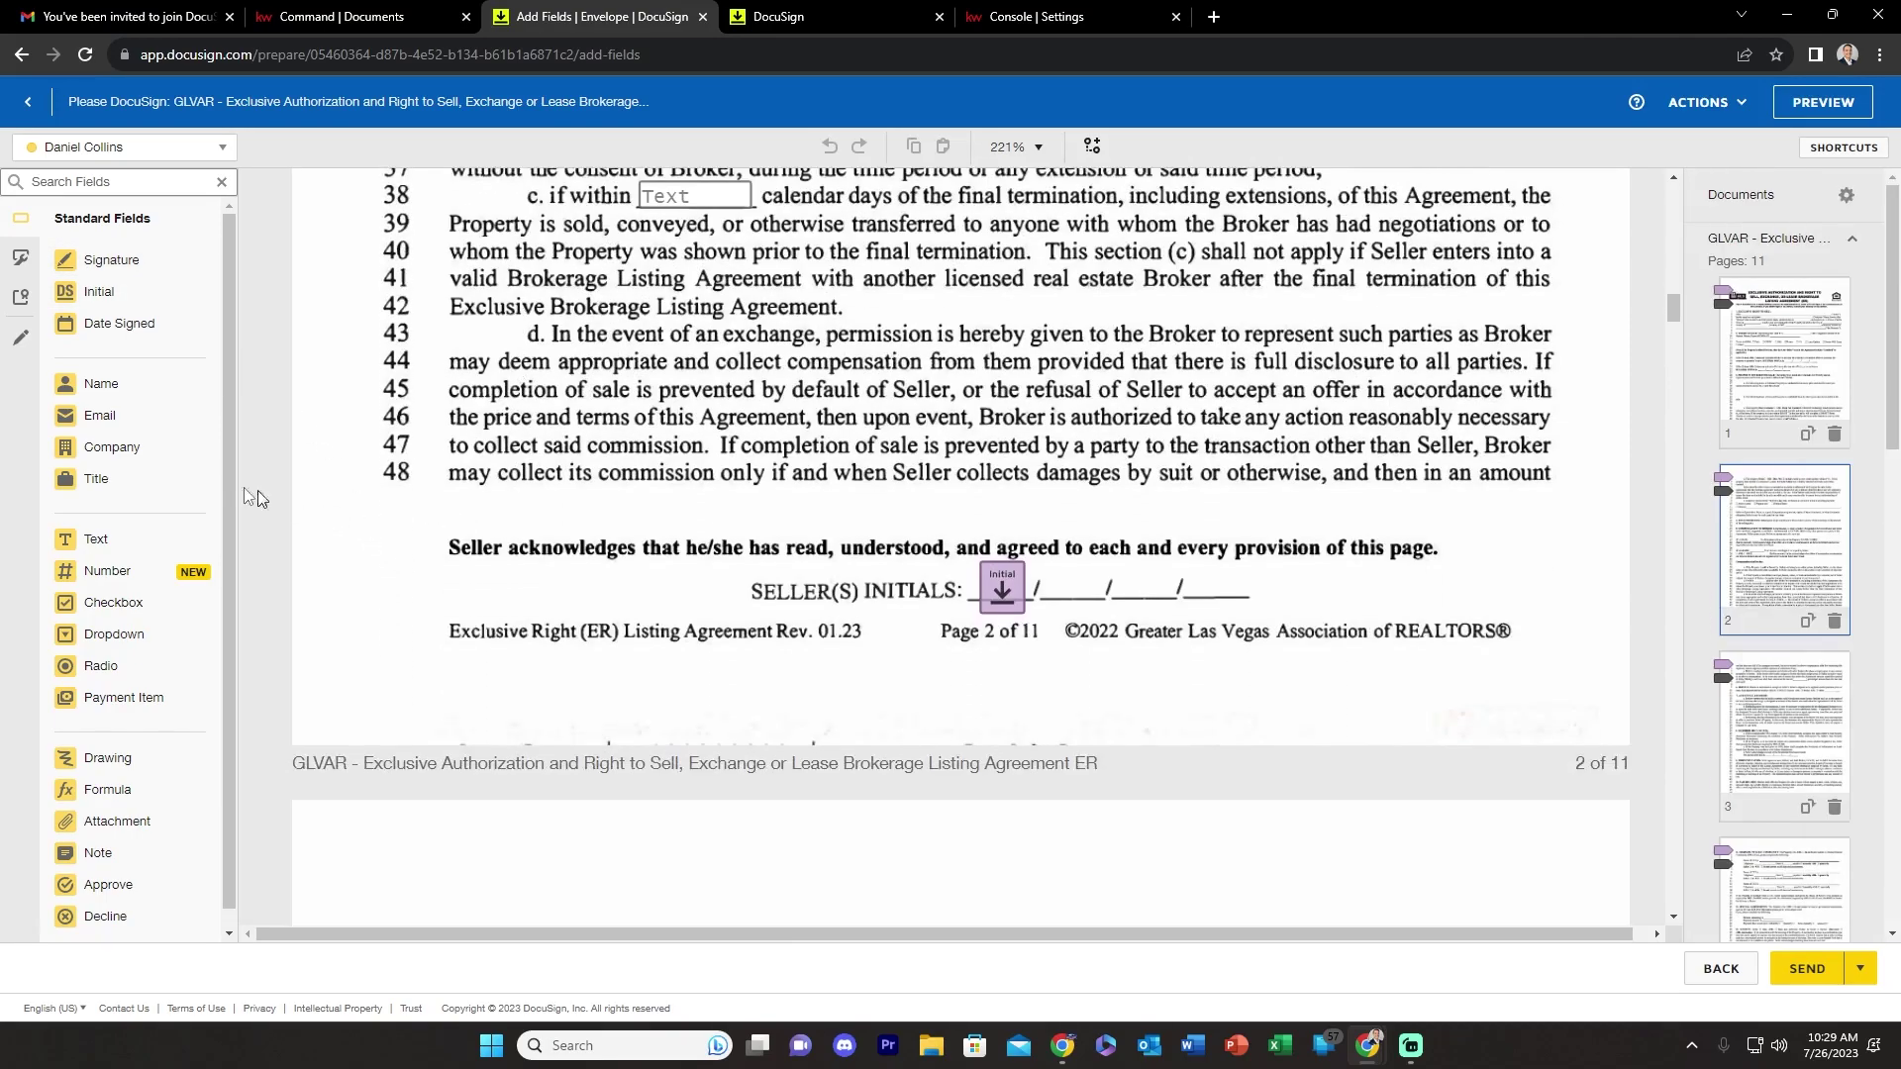
drag(90, 291, 1046, 534)
- Add a trial Full Name field on page 2 and a widened Text field atop page 3
drag(79, 383, 508, 582)
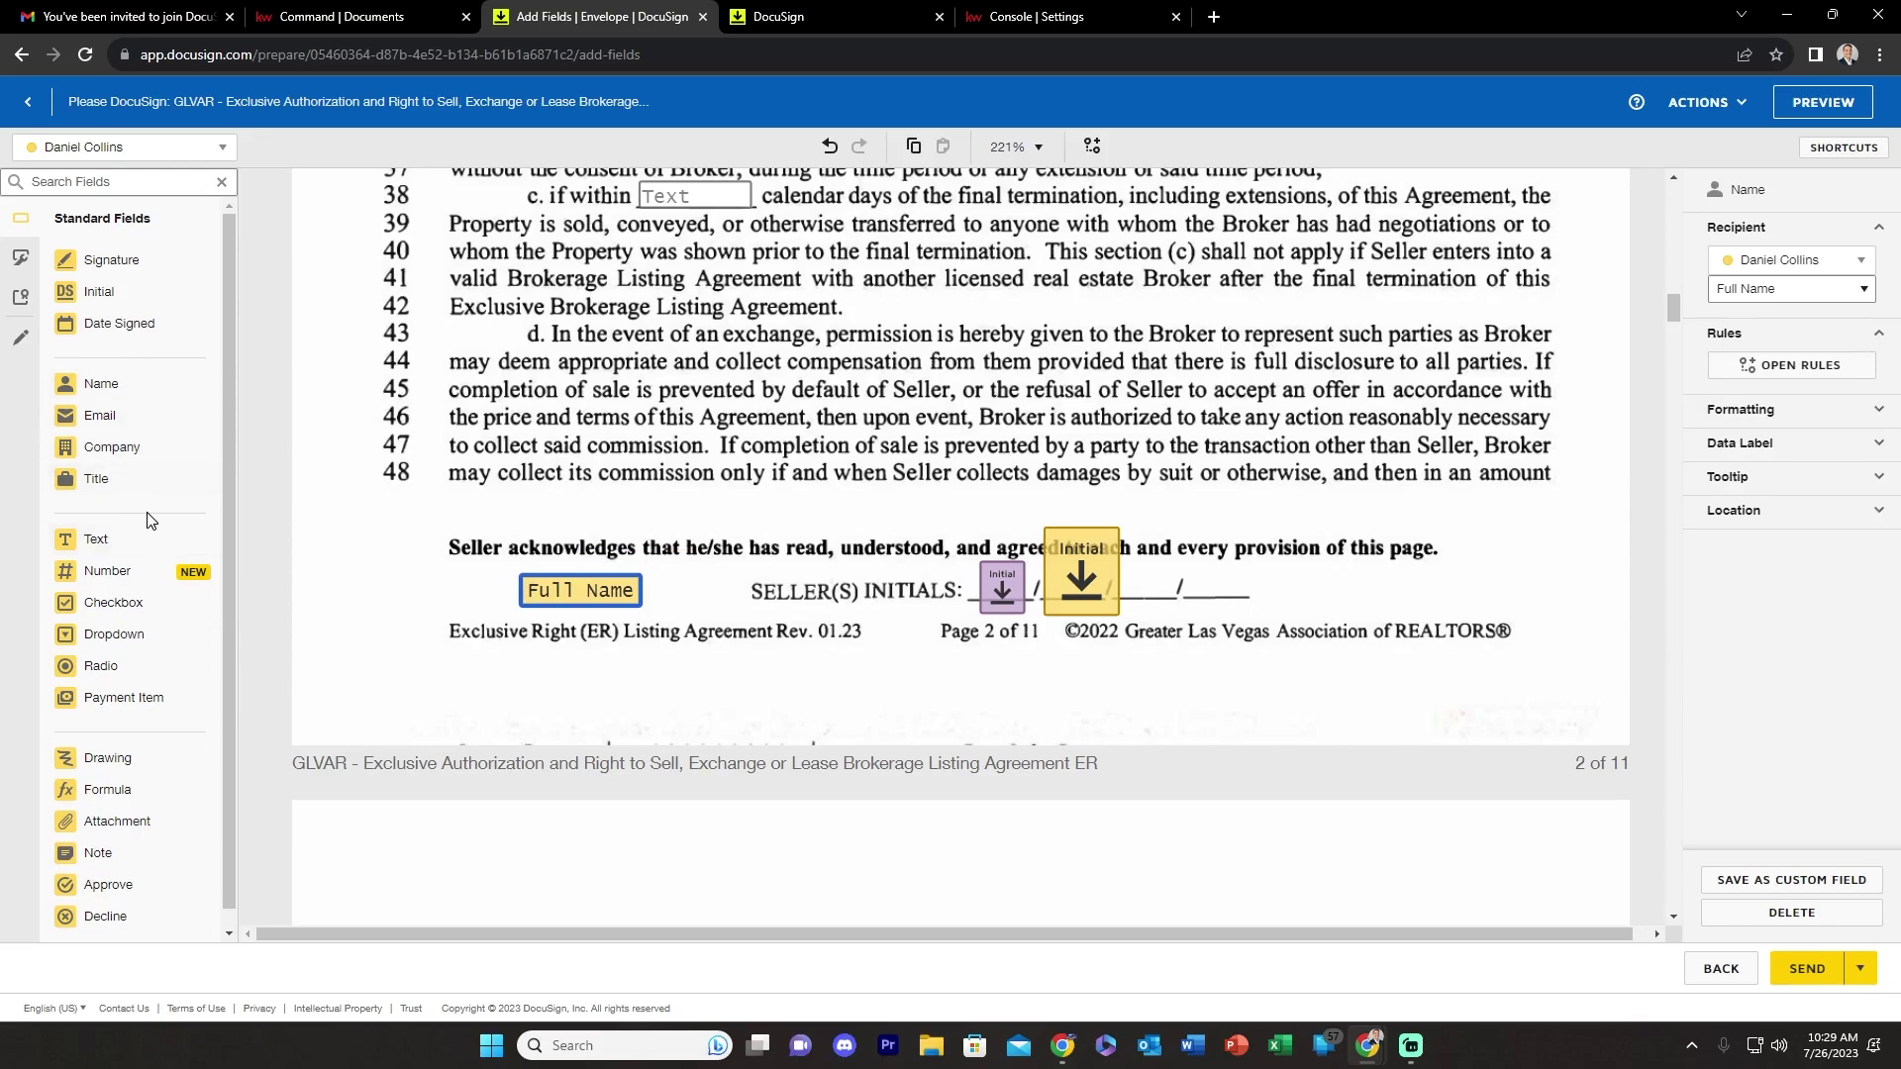
scroll(410, 590, down, 3)
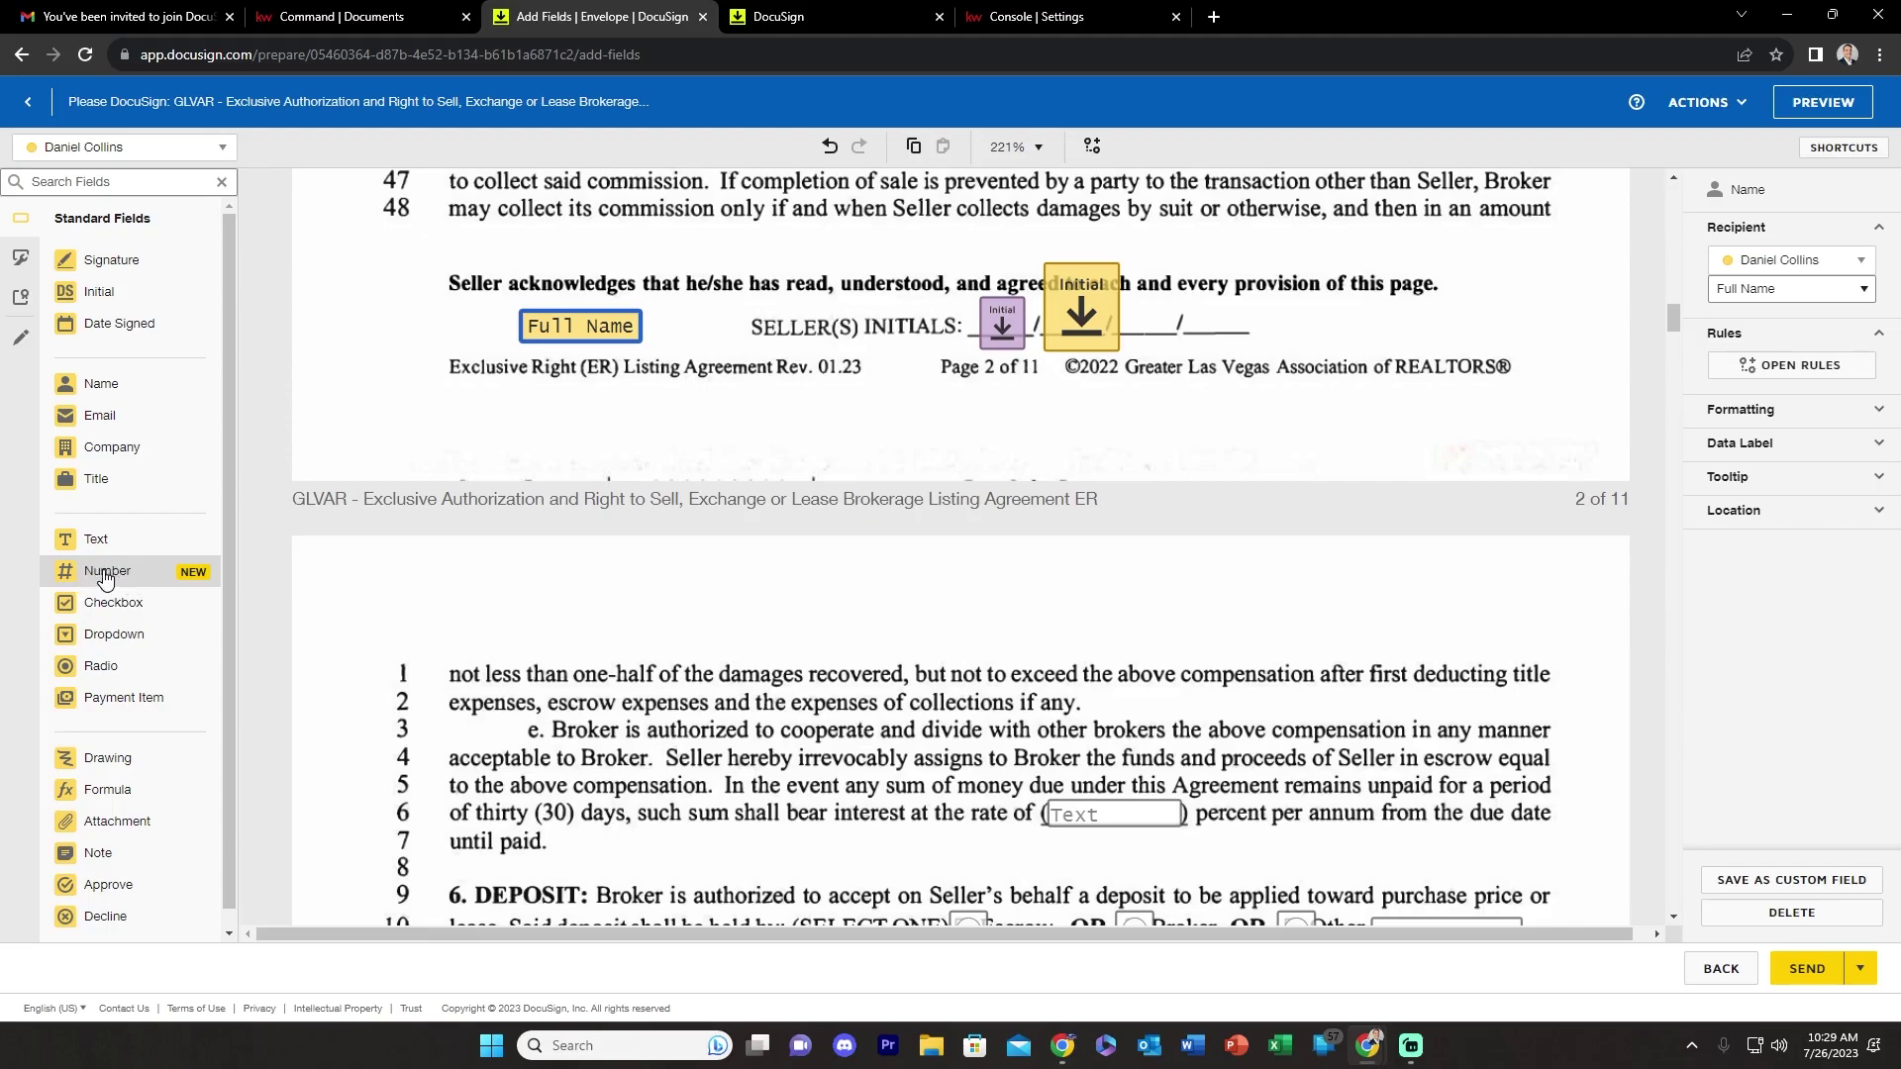
click(88, 540)
click(588, 614)
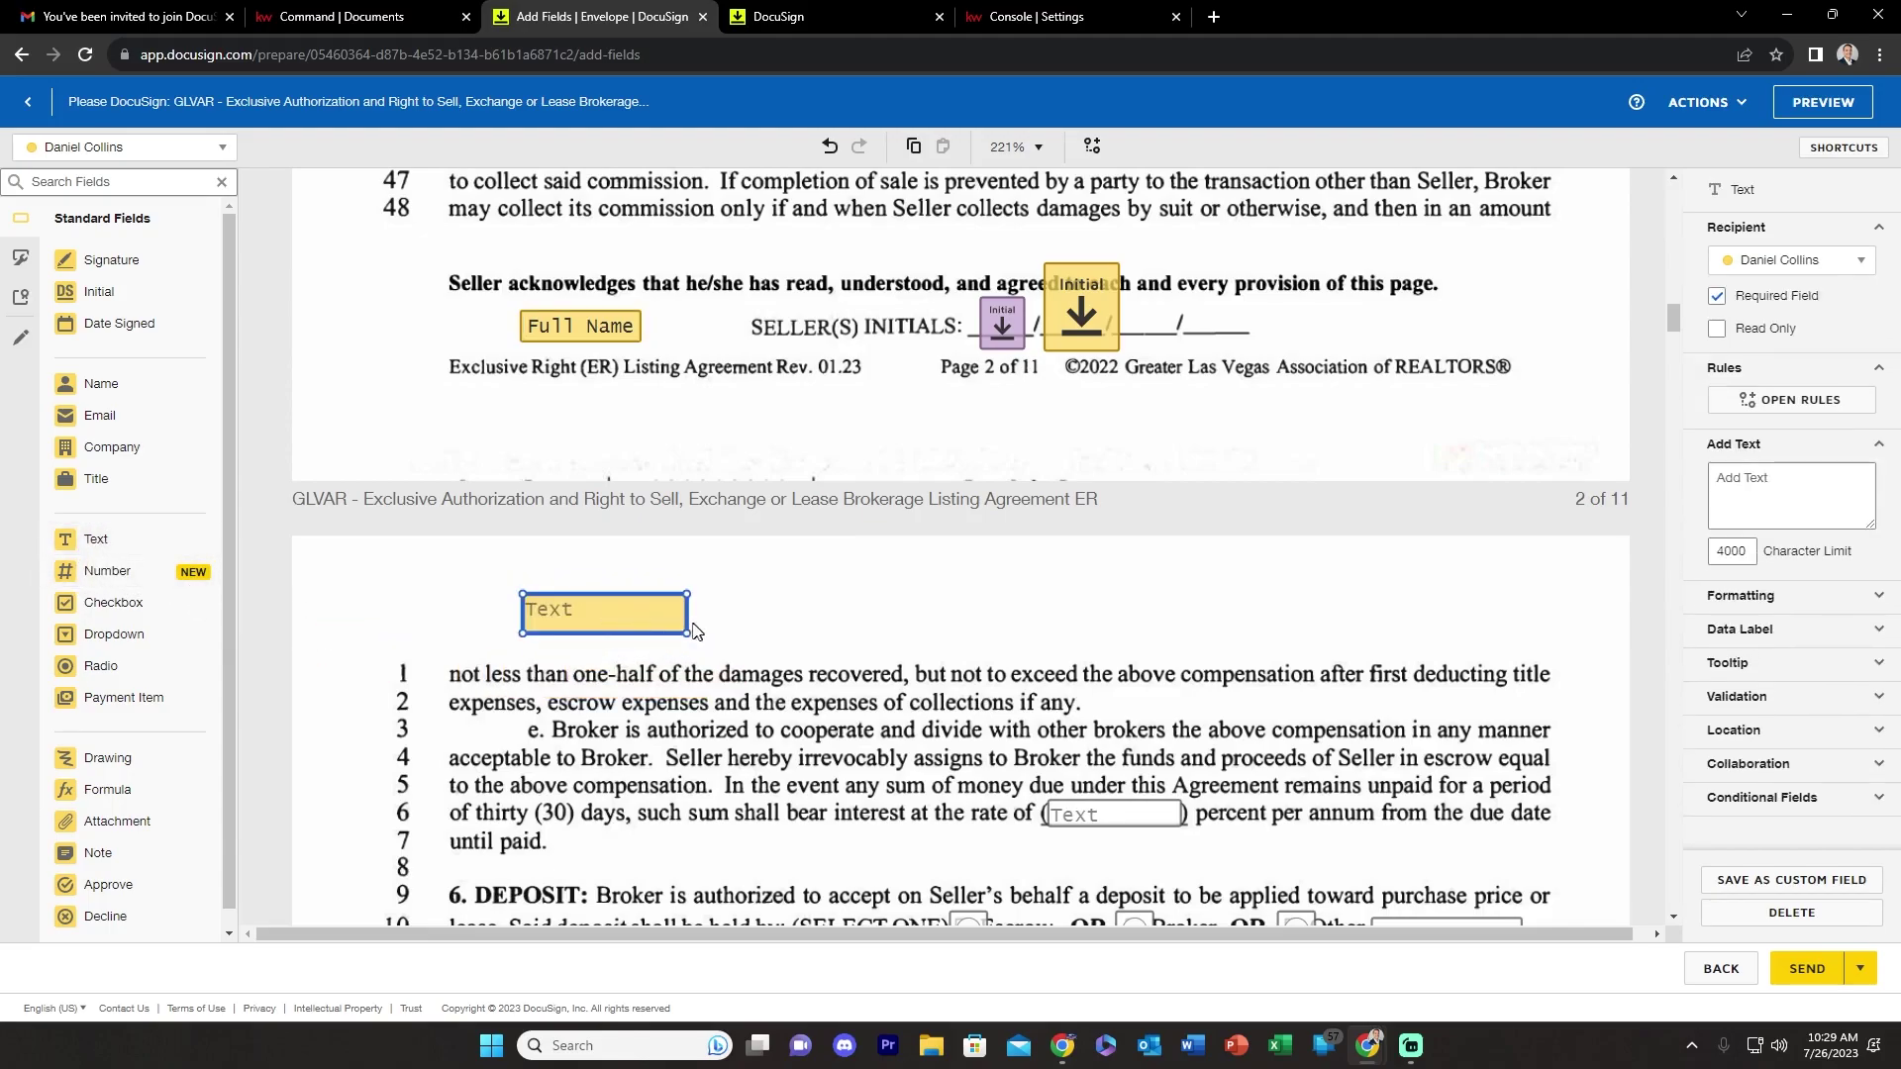
drag(683, 633, 1004, 646)
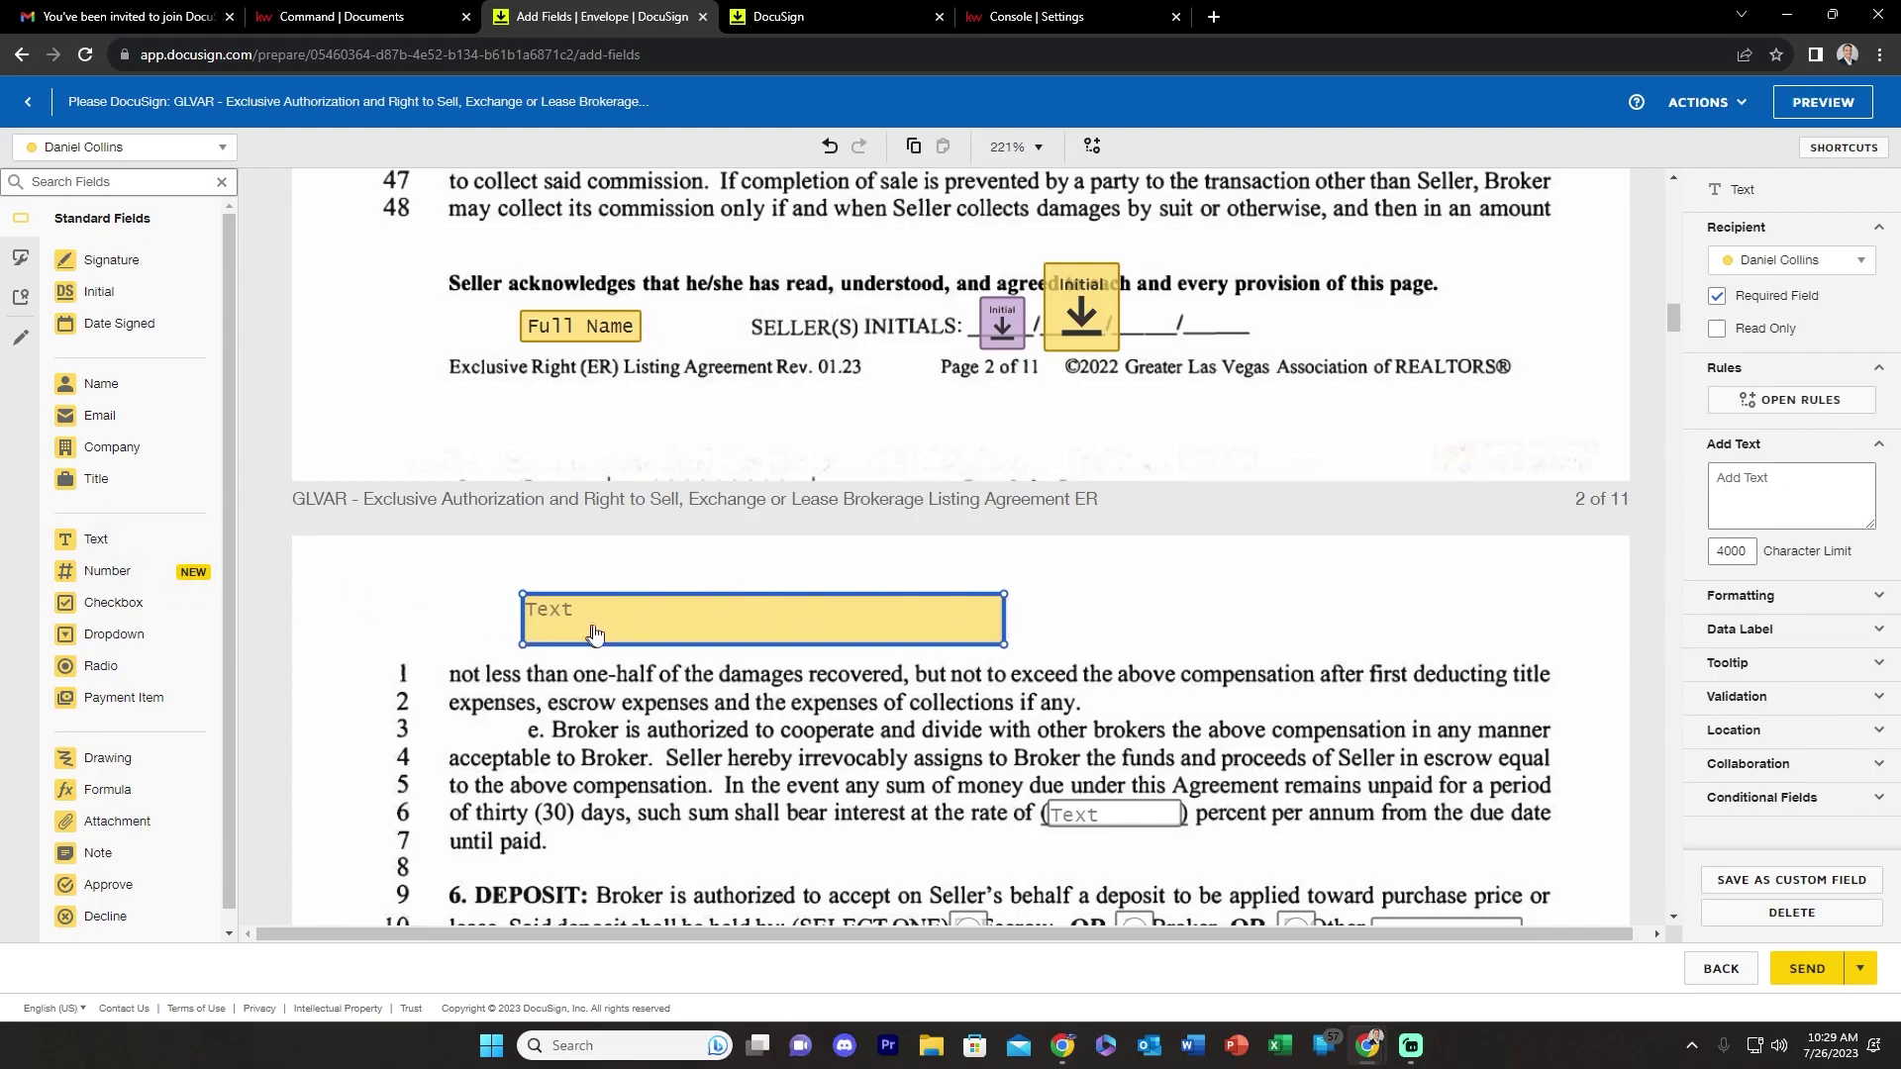
mouse_move(818, 634)
mouse_down()
mouse_move(830, 676)
mouse_move(830, 654)
mouse_up()
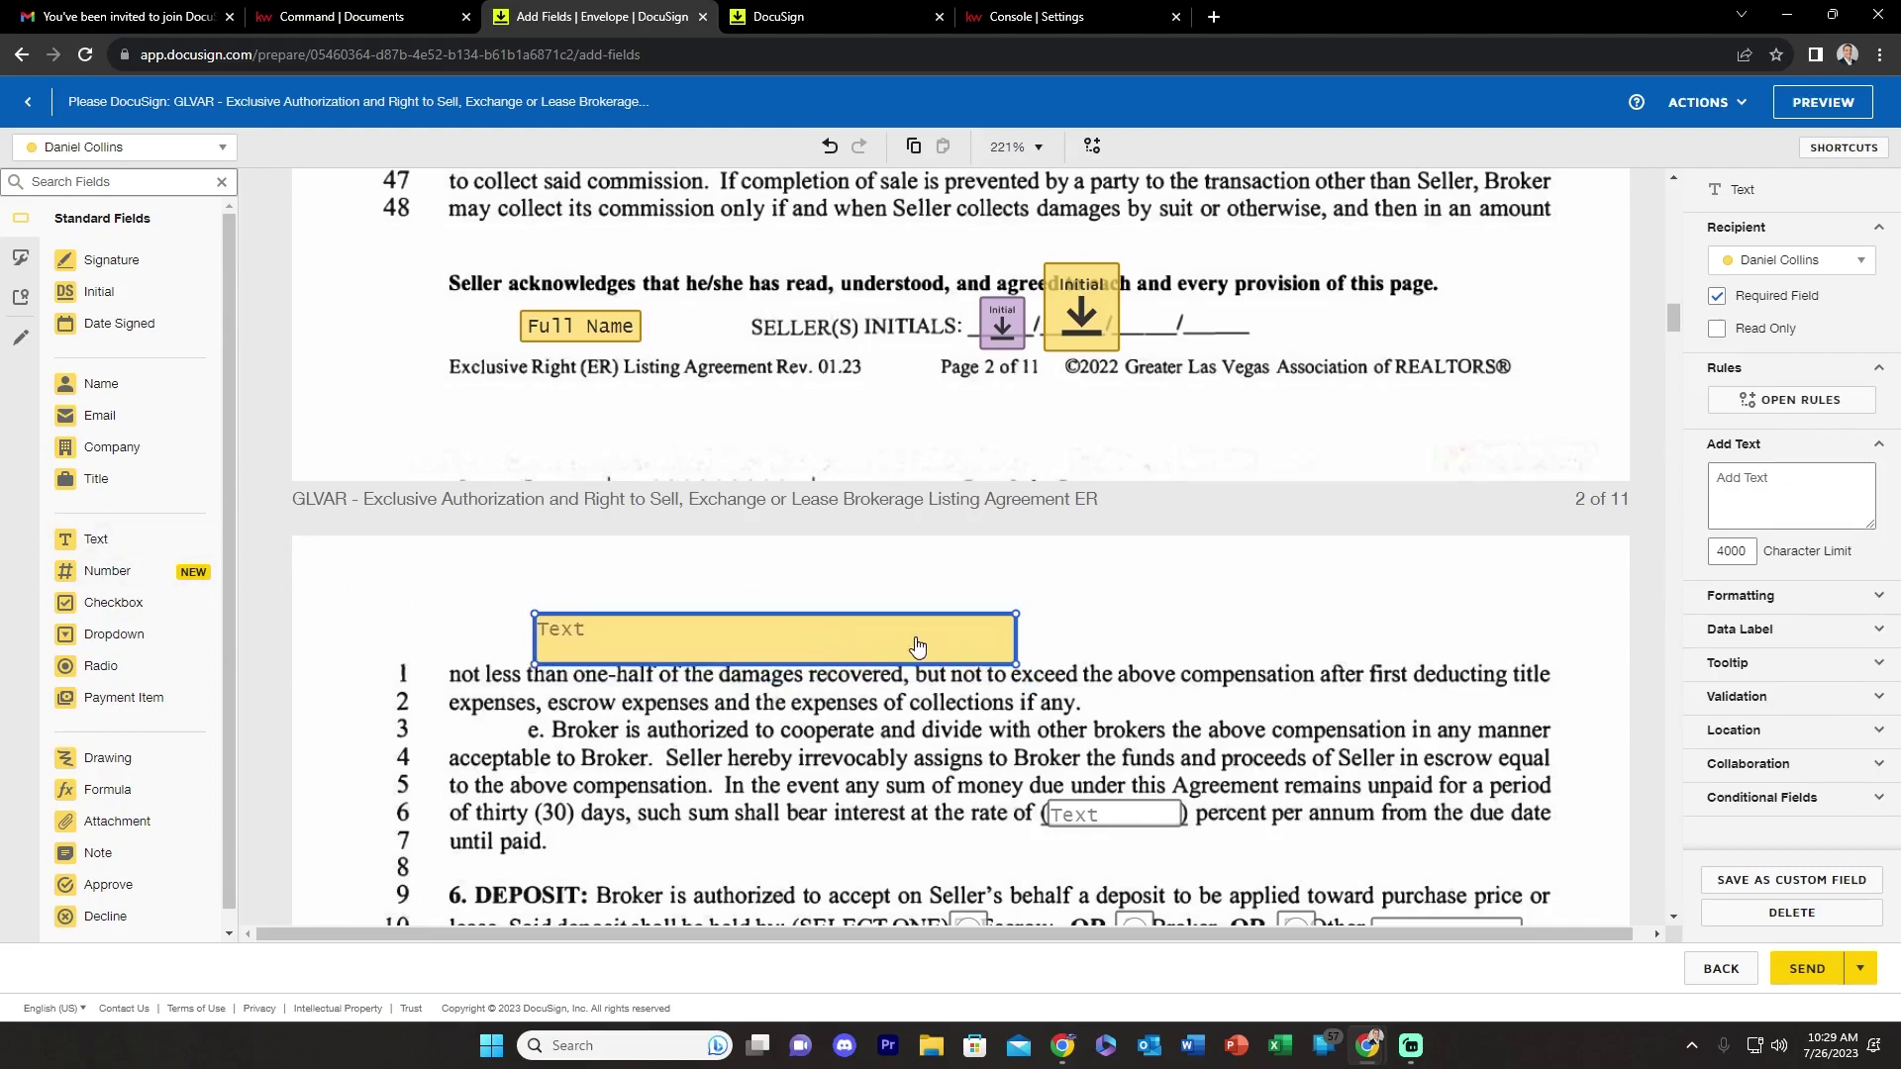
- Delete the trial Text and Full Name fields
key(Delete)
click(594, 323)
key(Delete)
scroll(798, 544, down, 2)
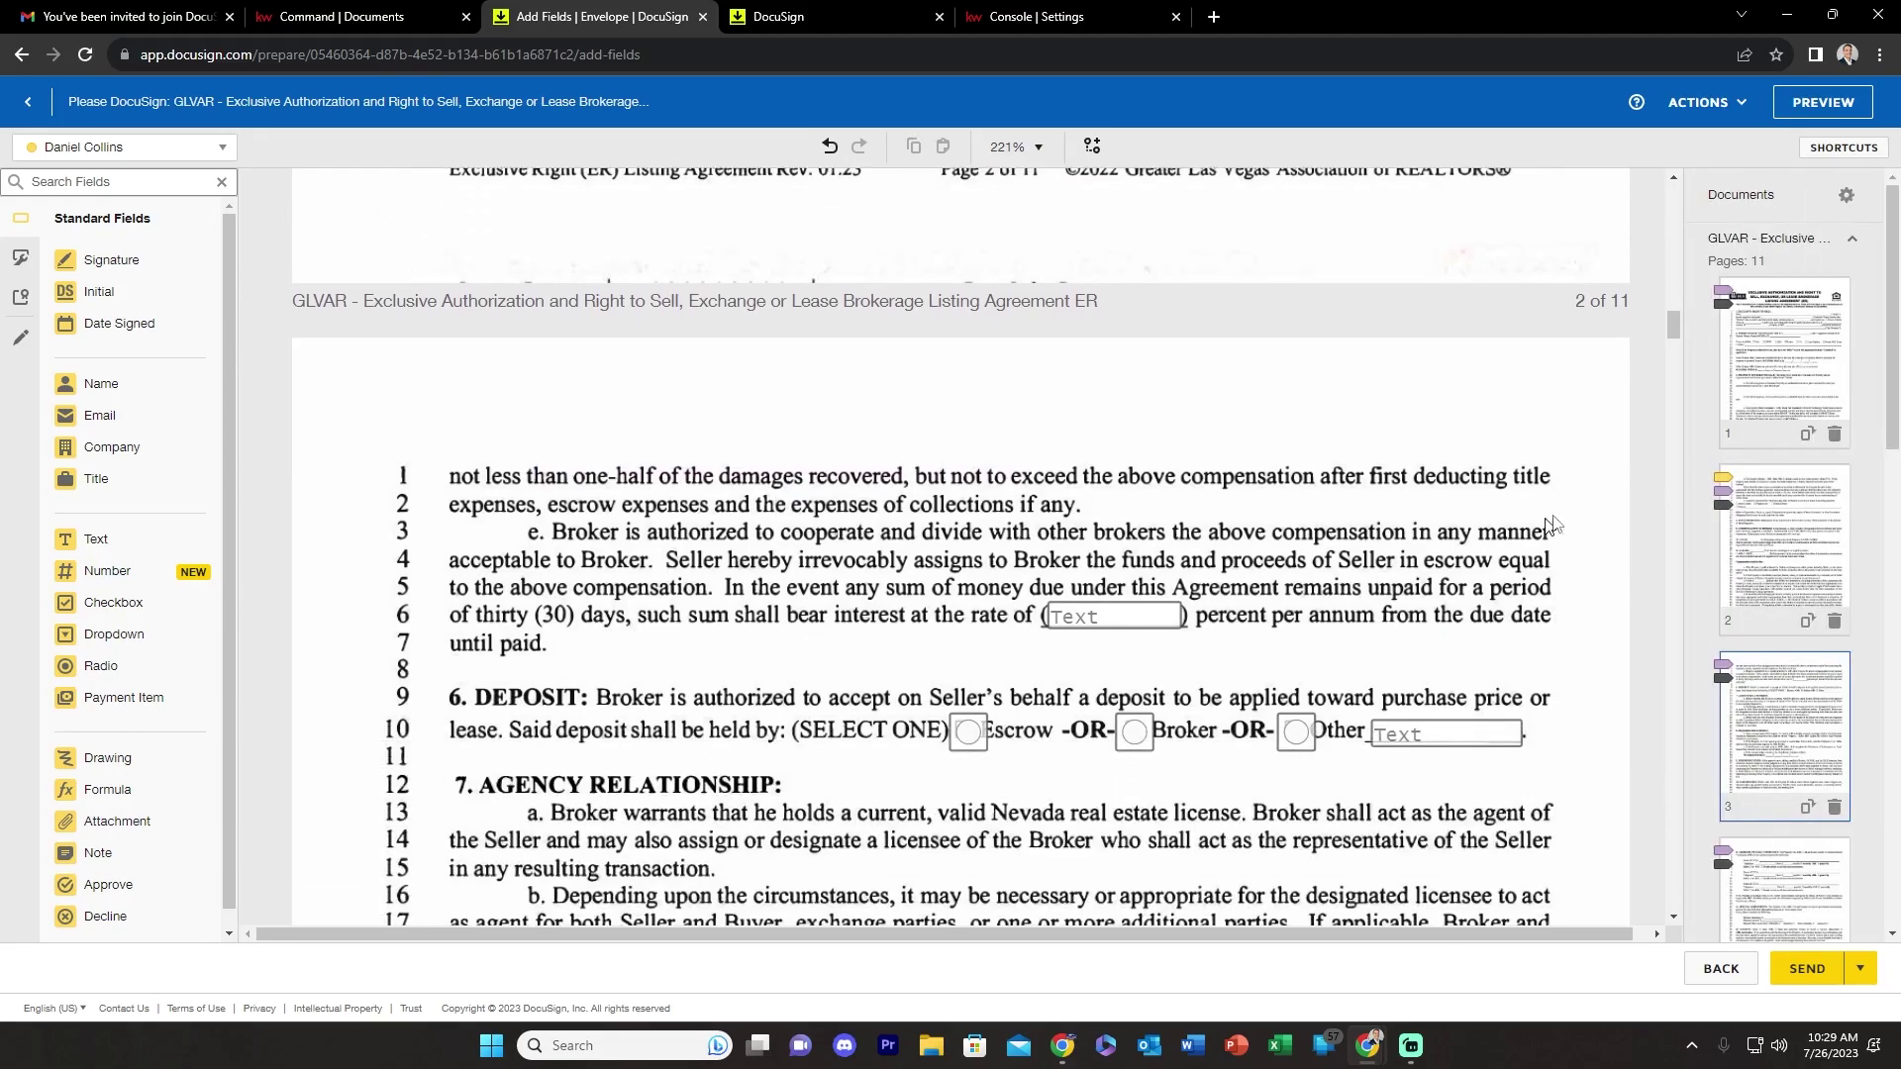
scroll(1659, 525, down, 10)
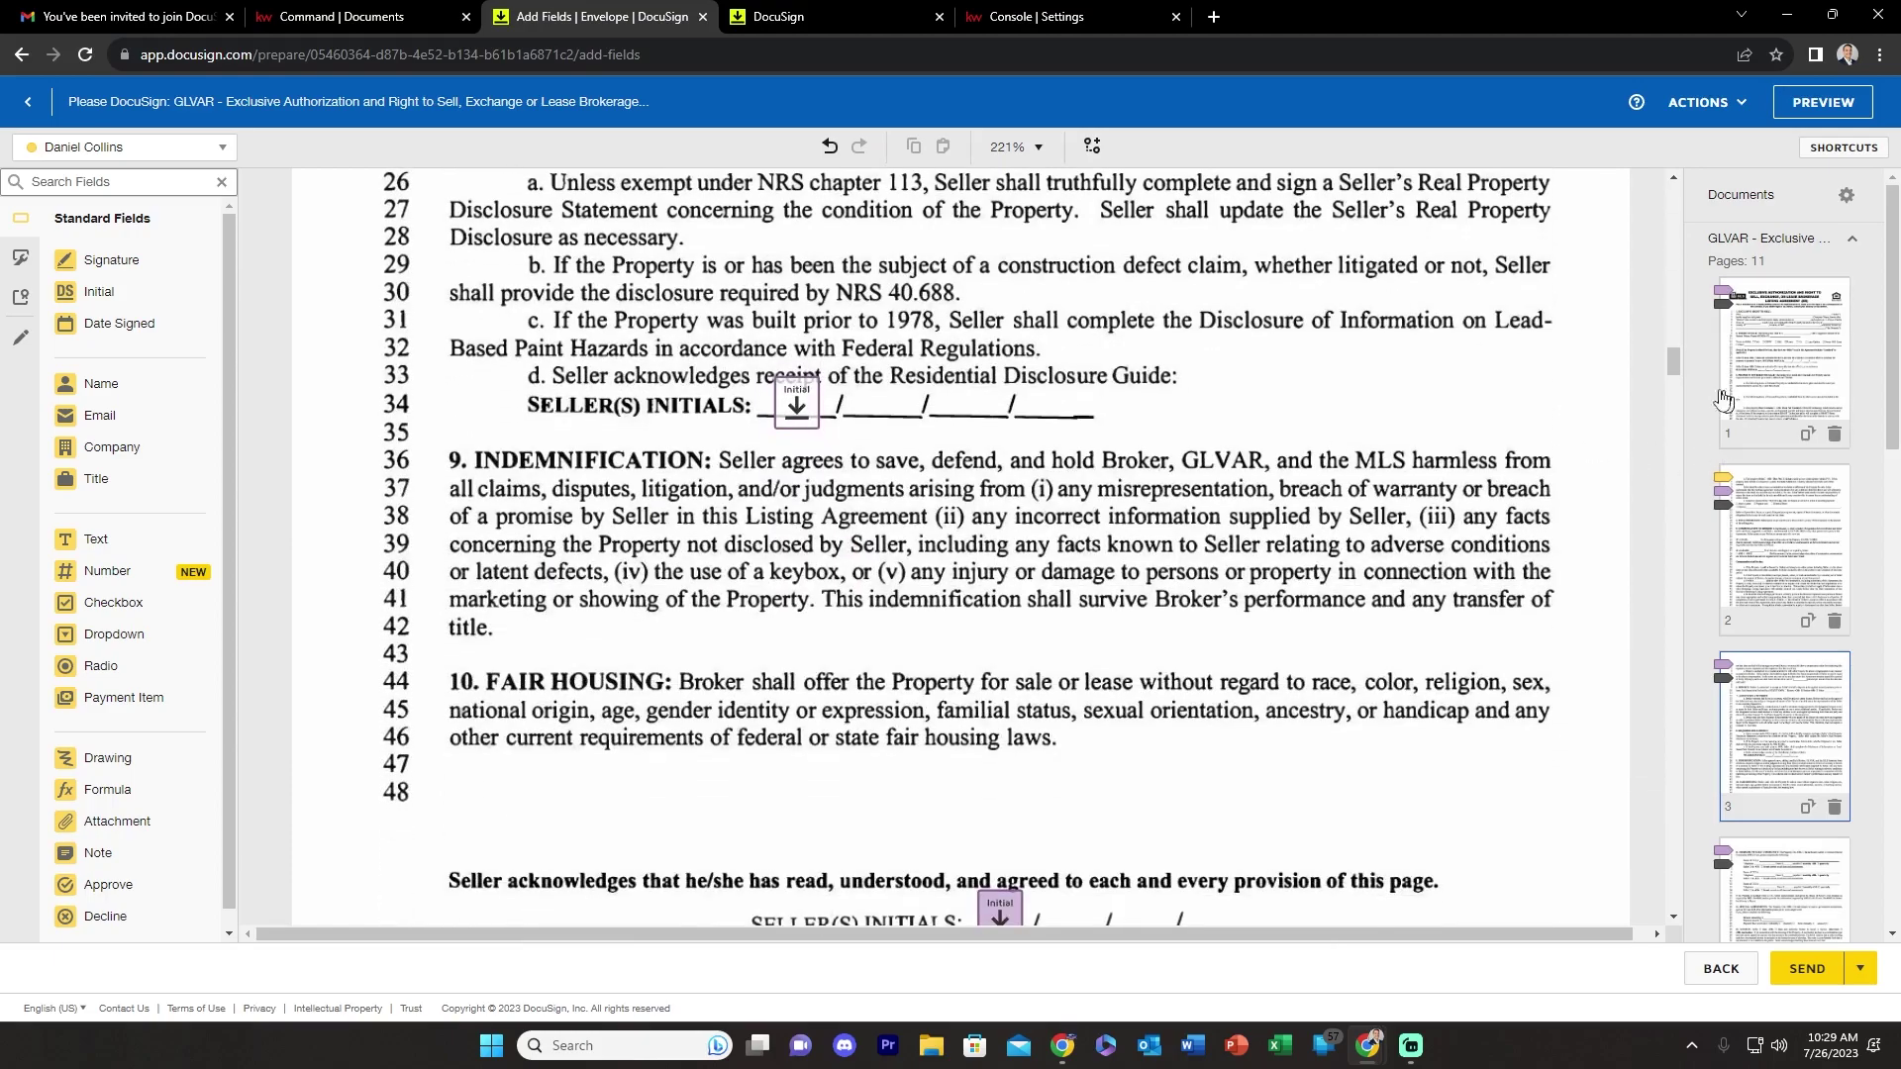
drag(1676, 368, 1673, 406)
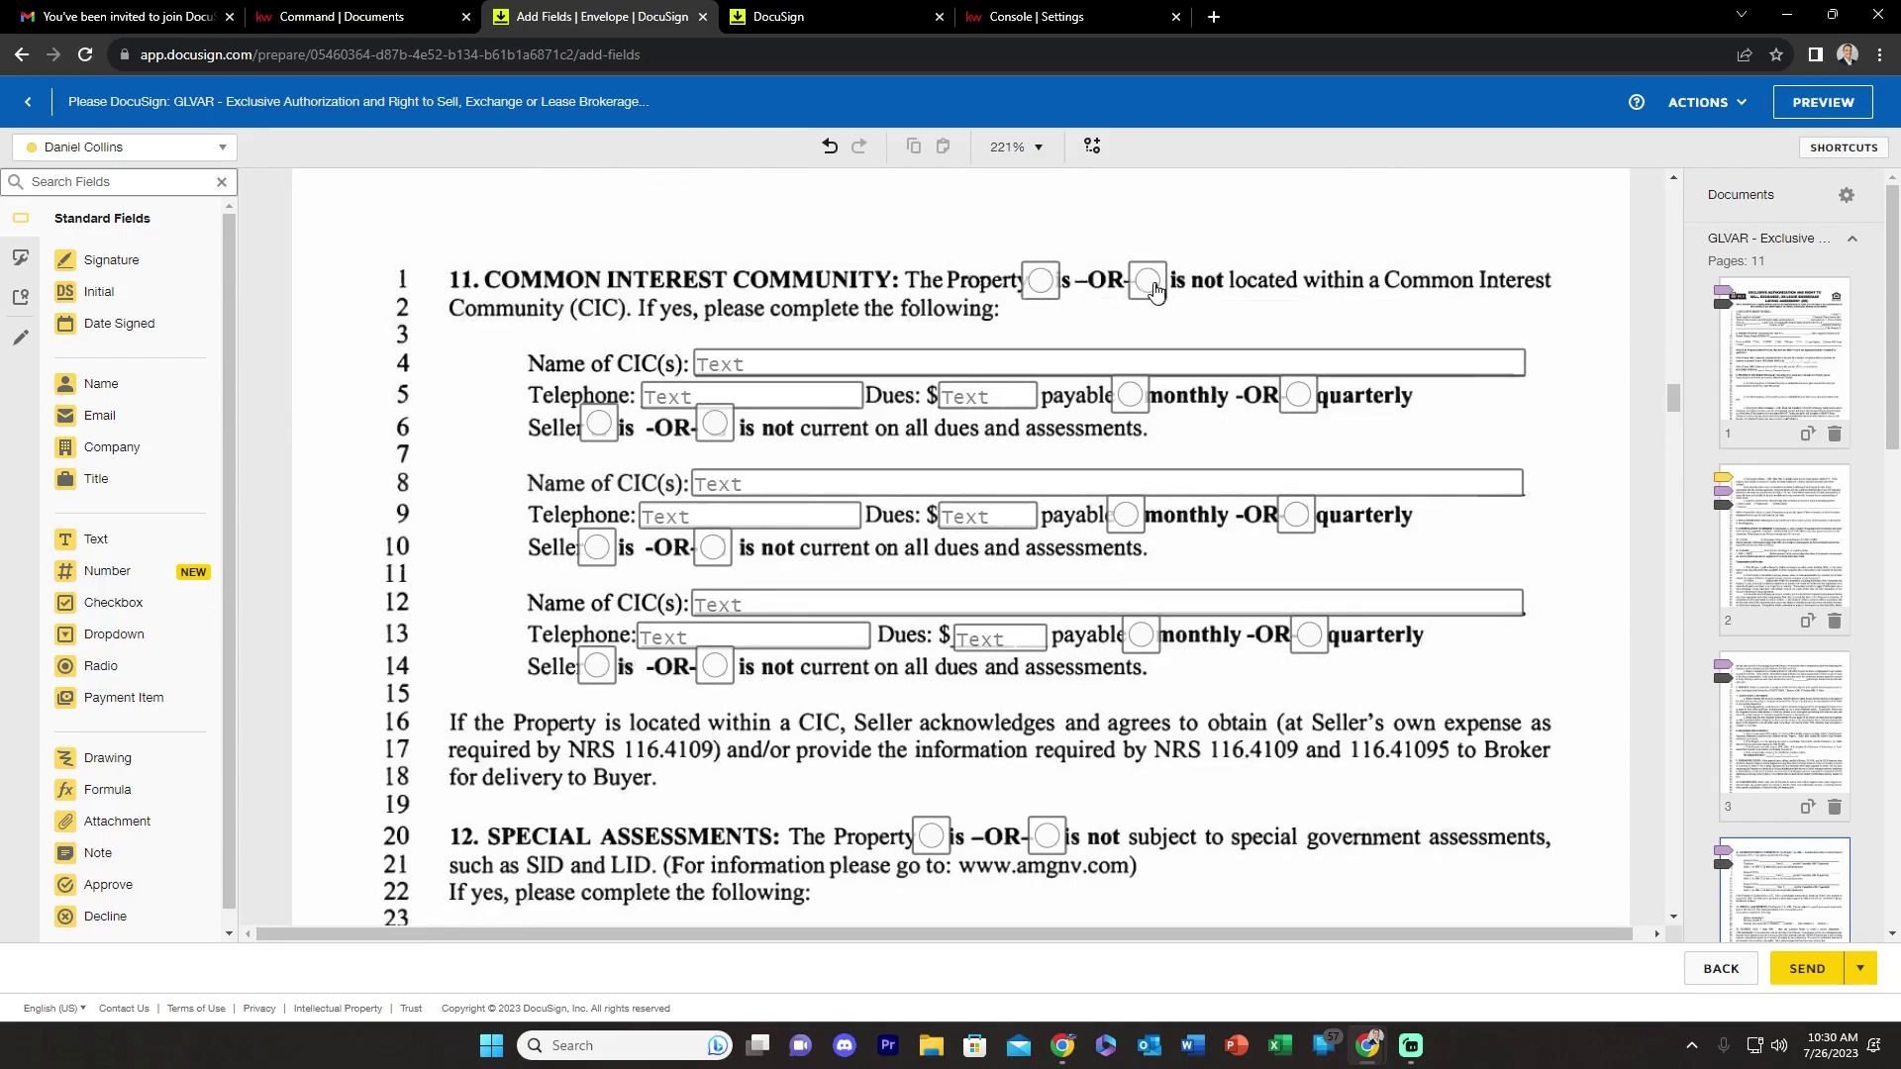
drag(1674, 398, 1657, 804)
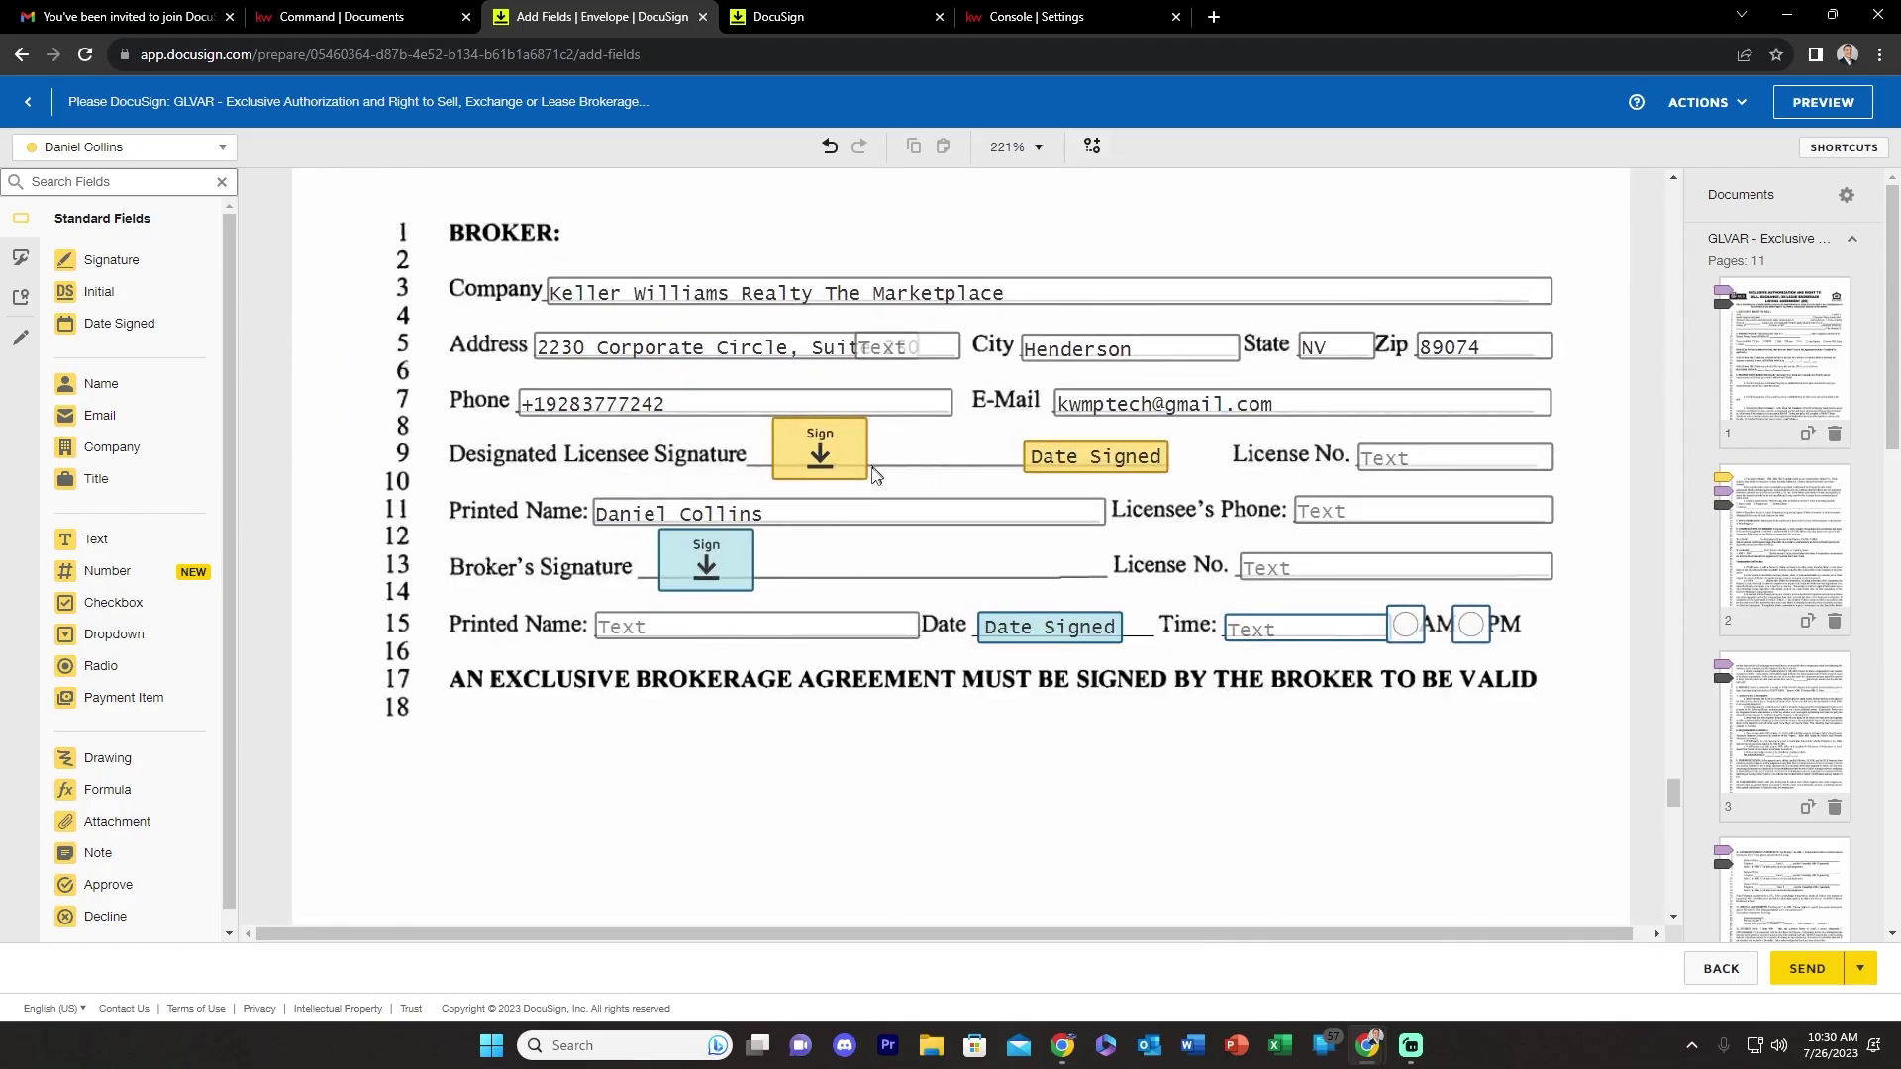
scroll(792, 592, down, 10)
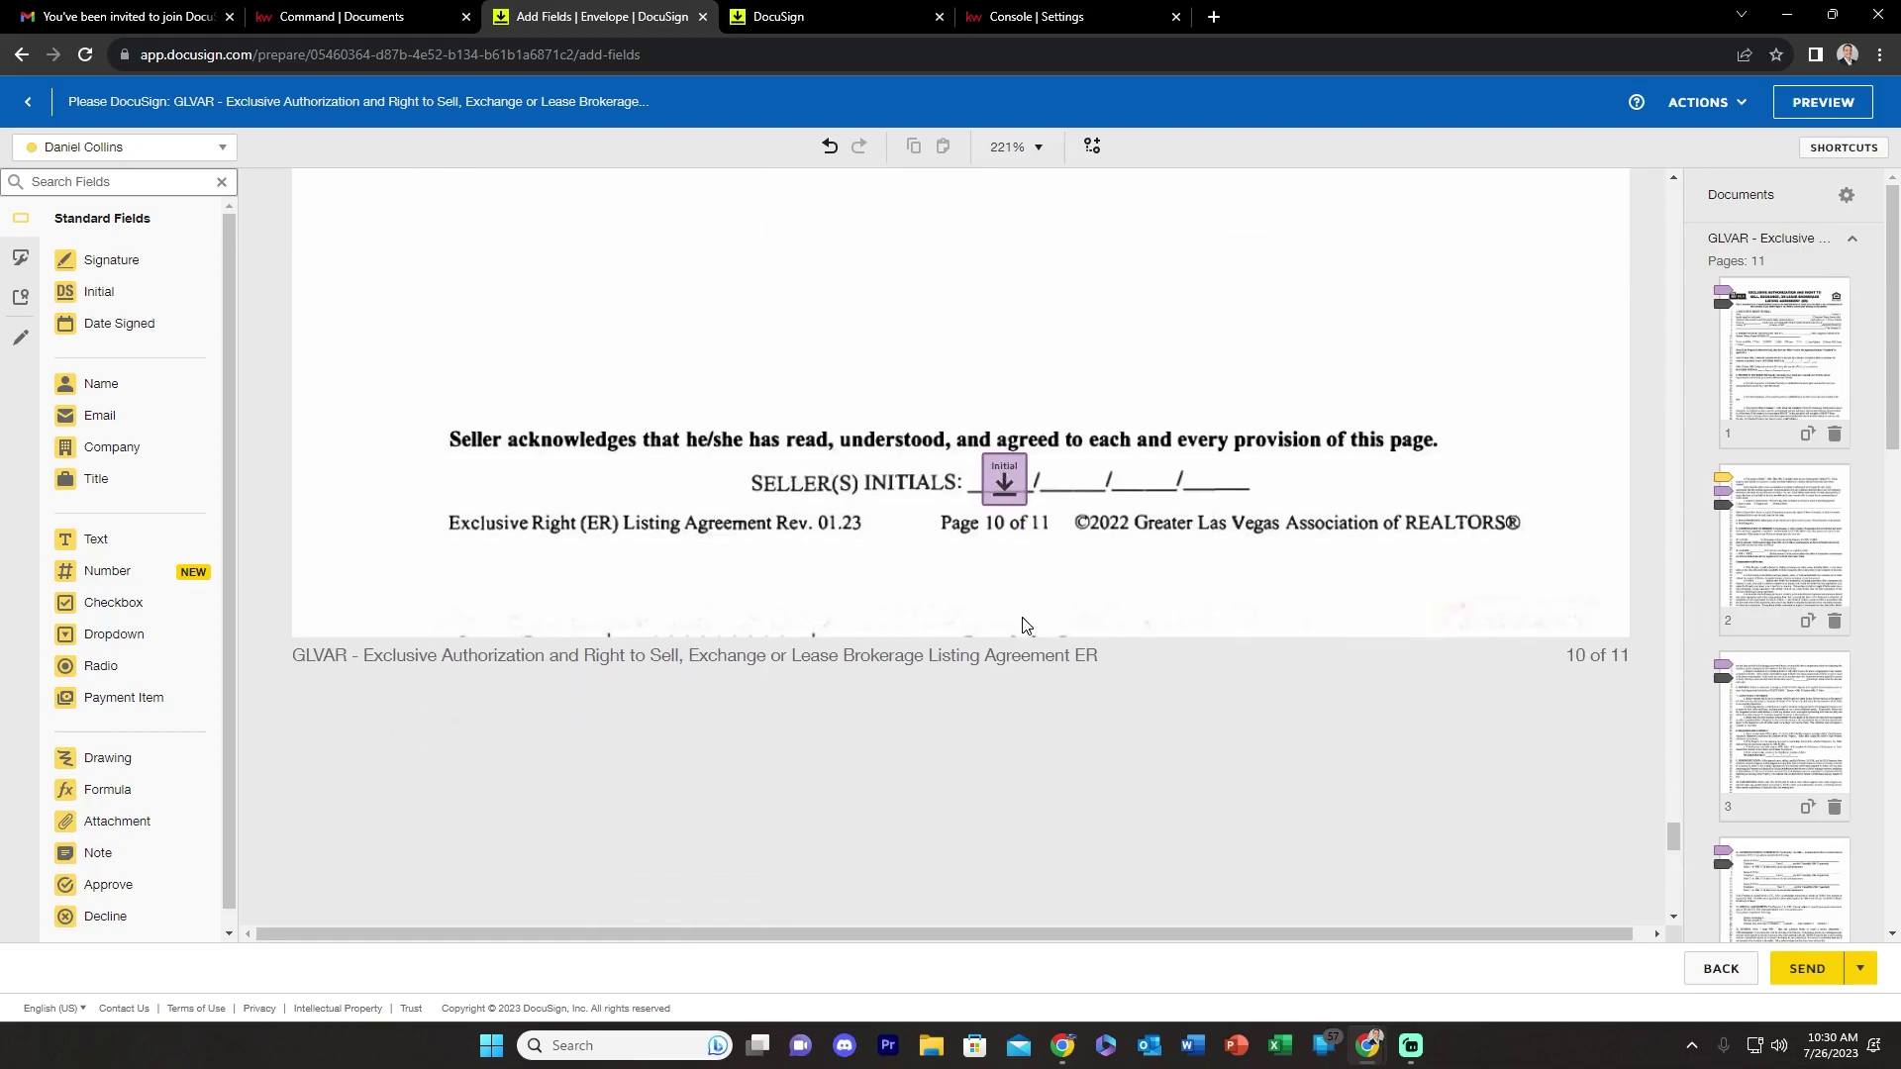
scroll(953, 366, down, 15)
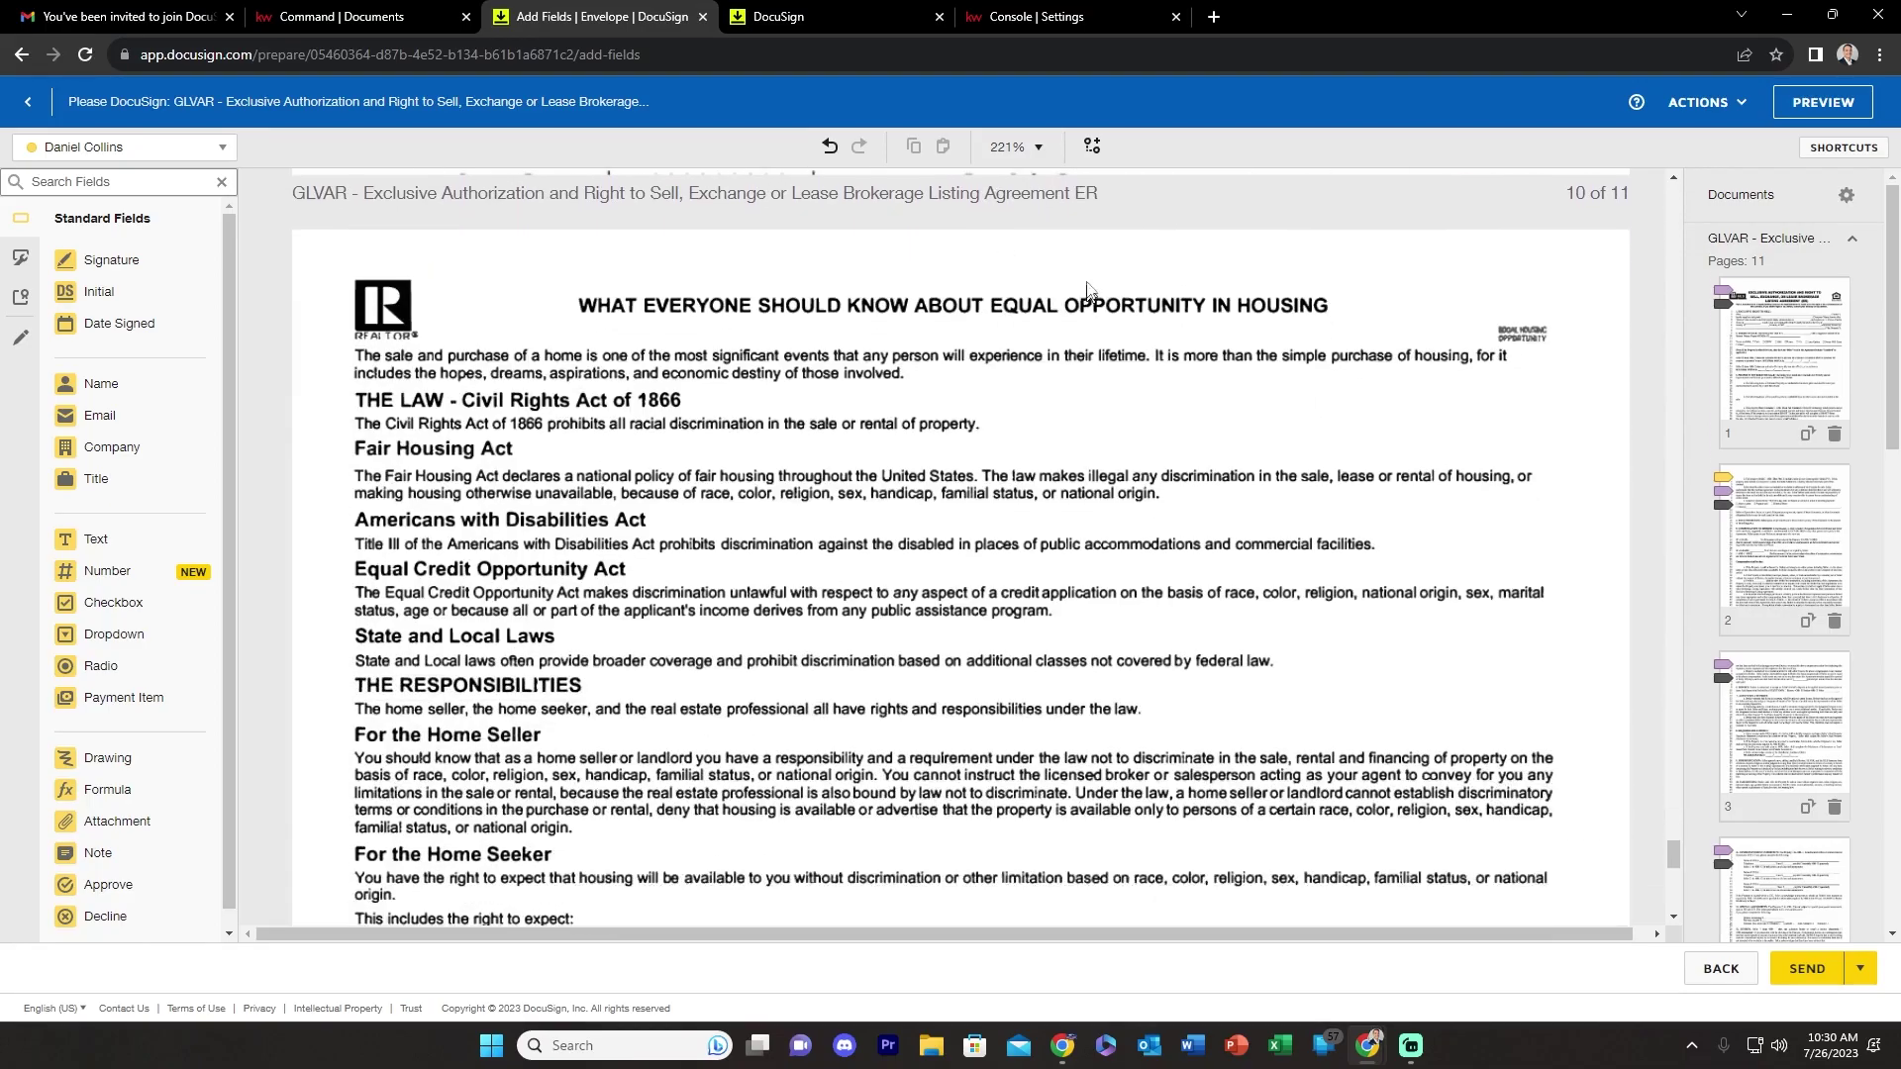
scroll(1604, 834, up, 3)
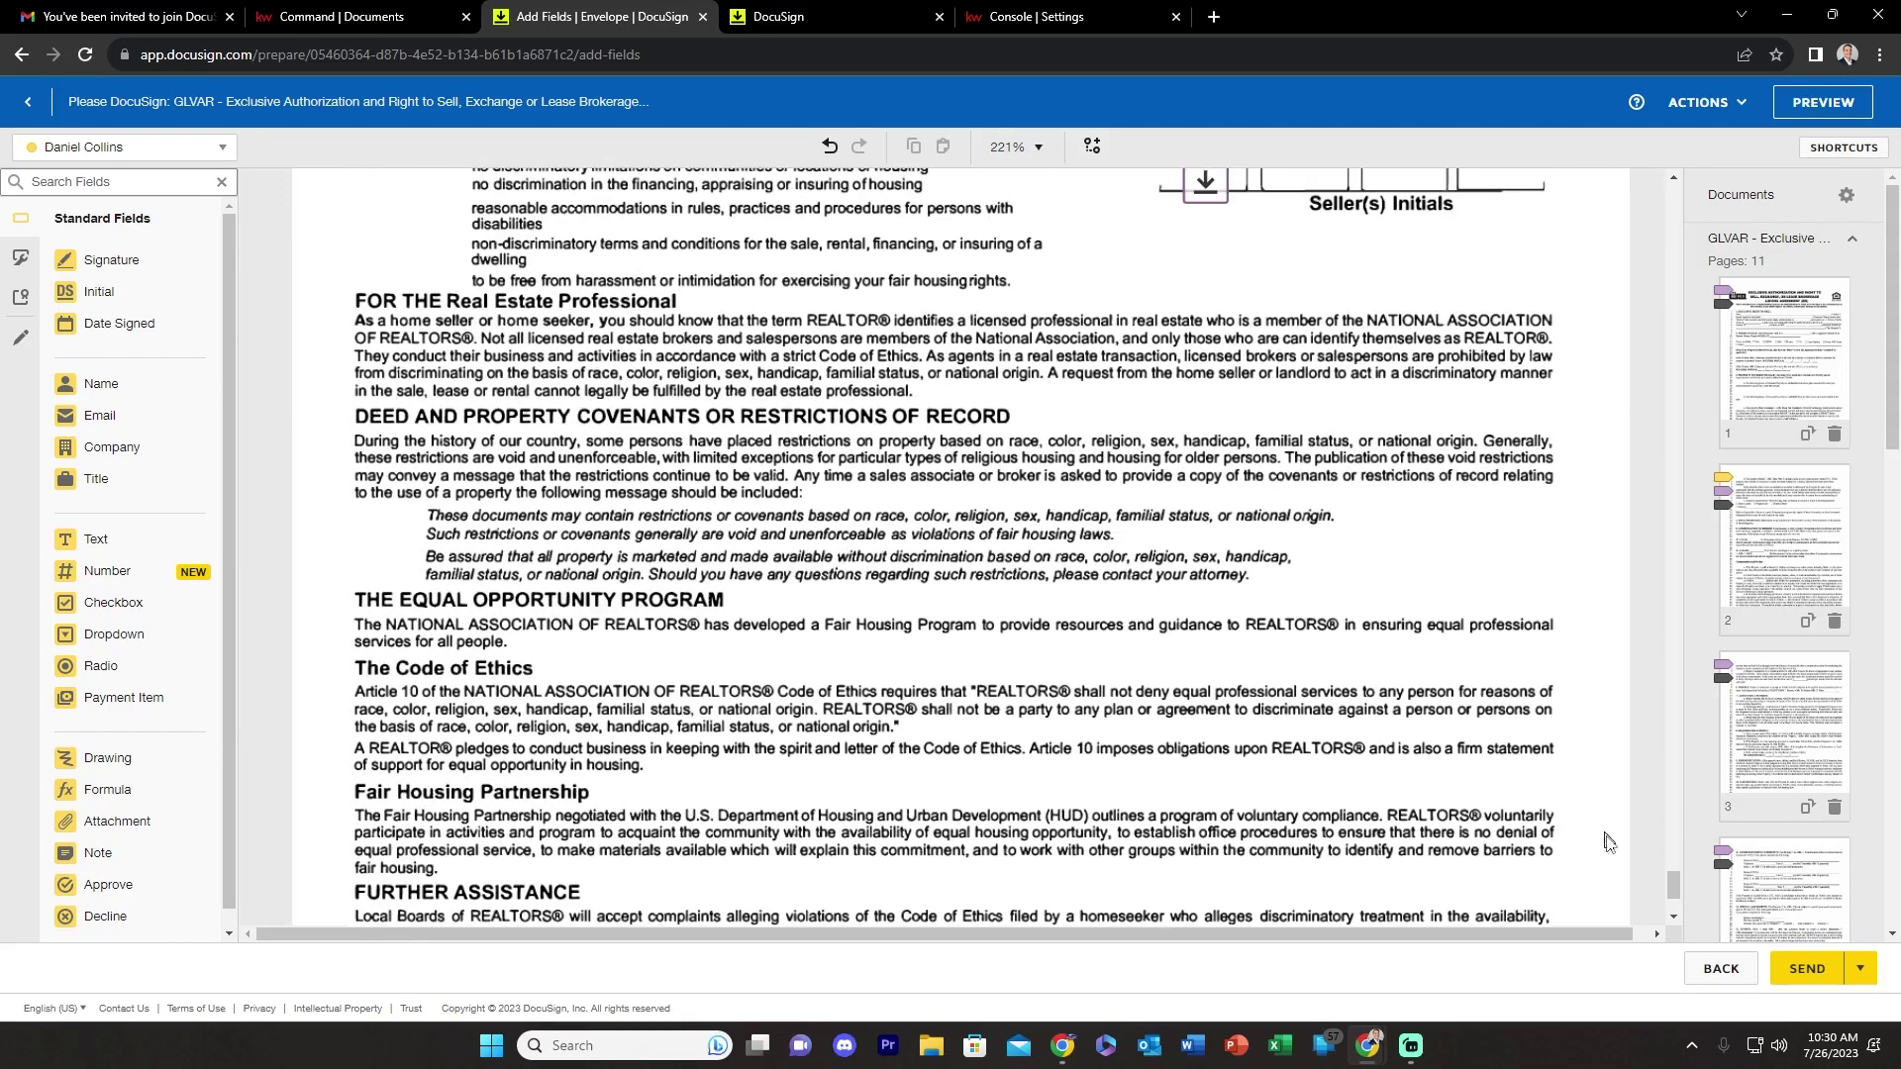
drag(1674, 887, 1647, 495)
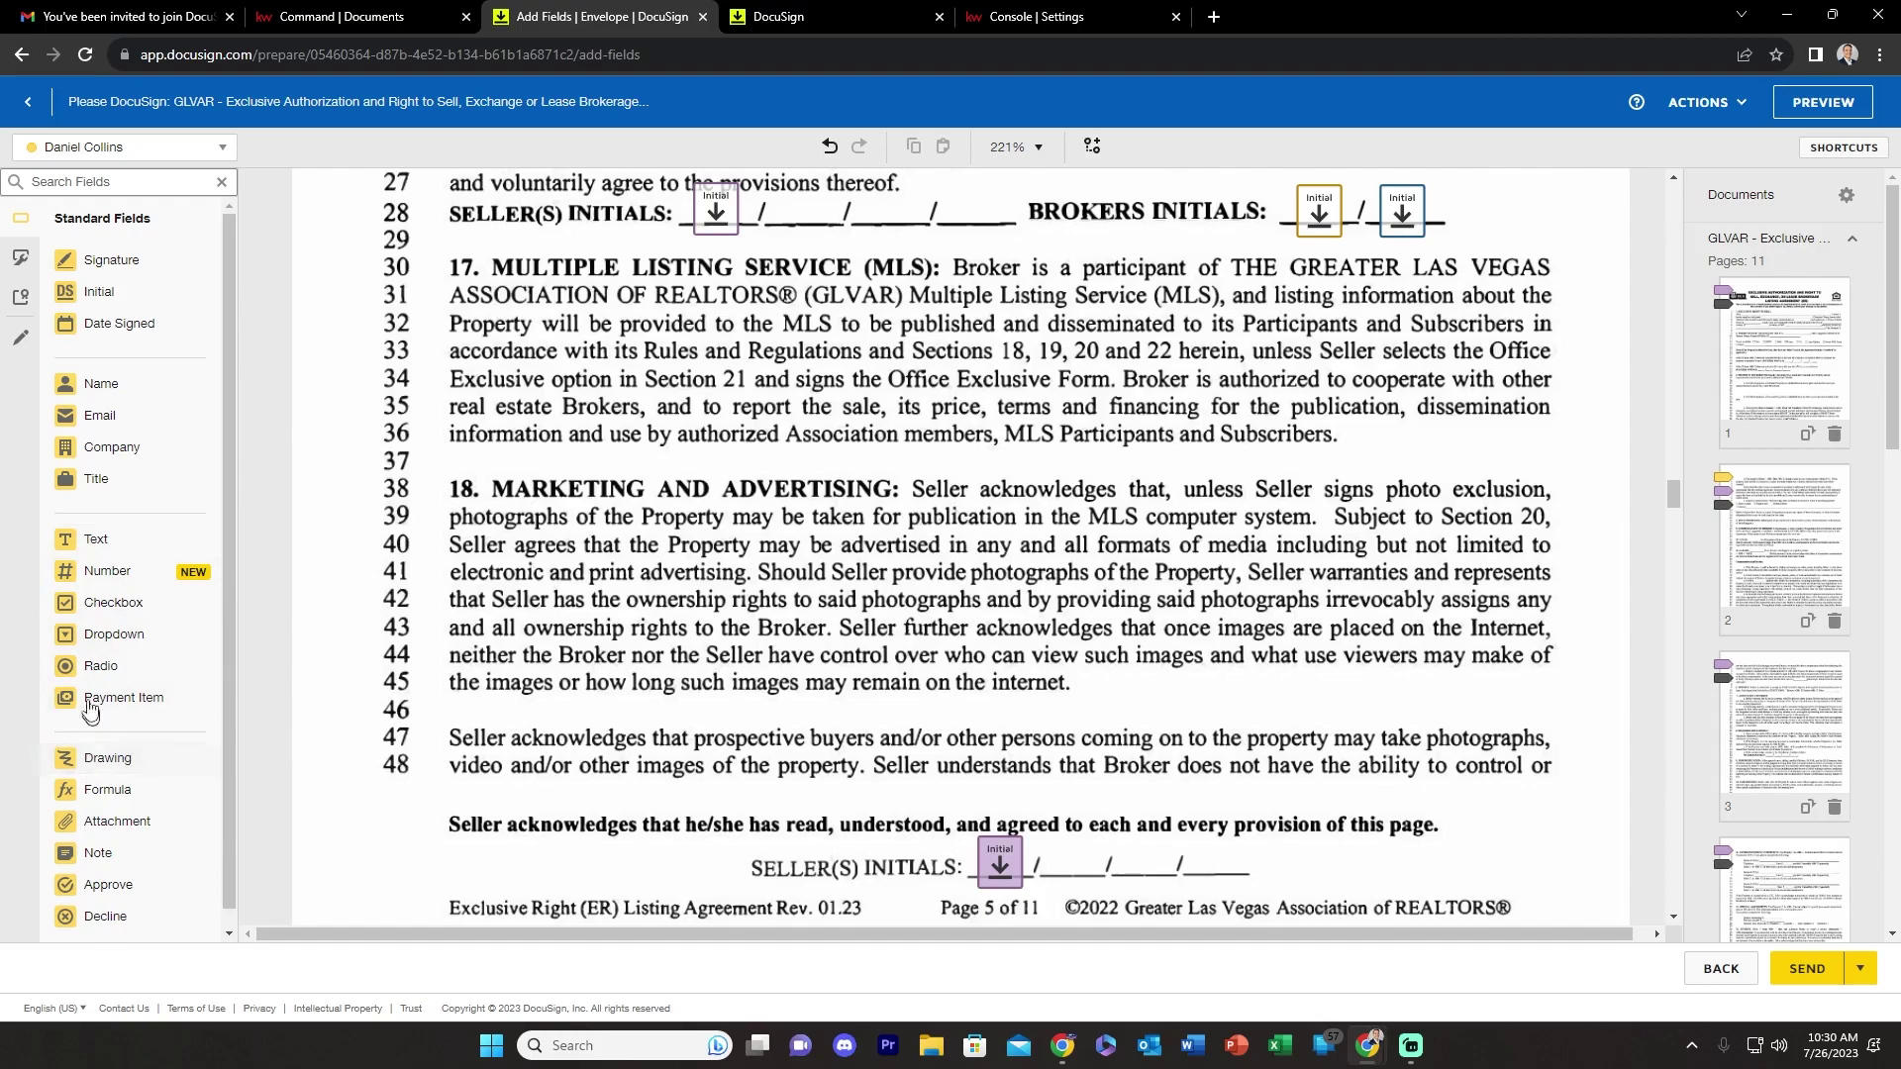
mouse_move(66, 260)
mouse_down()
mouse_move(624, 464)
mouse_move(654, 455)
mouse_up()
drag(63, 297, 831, 458)
drag(77, 328, 1096, 463)
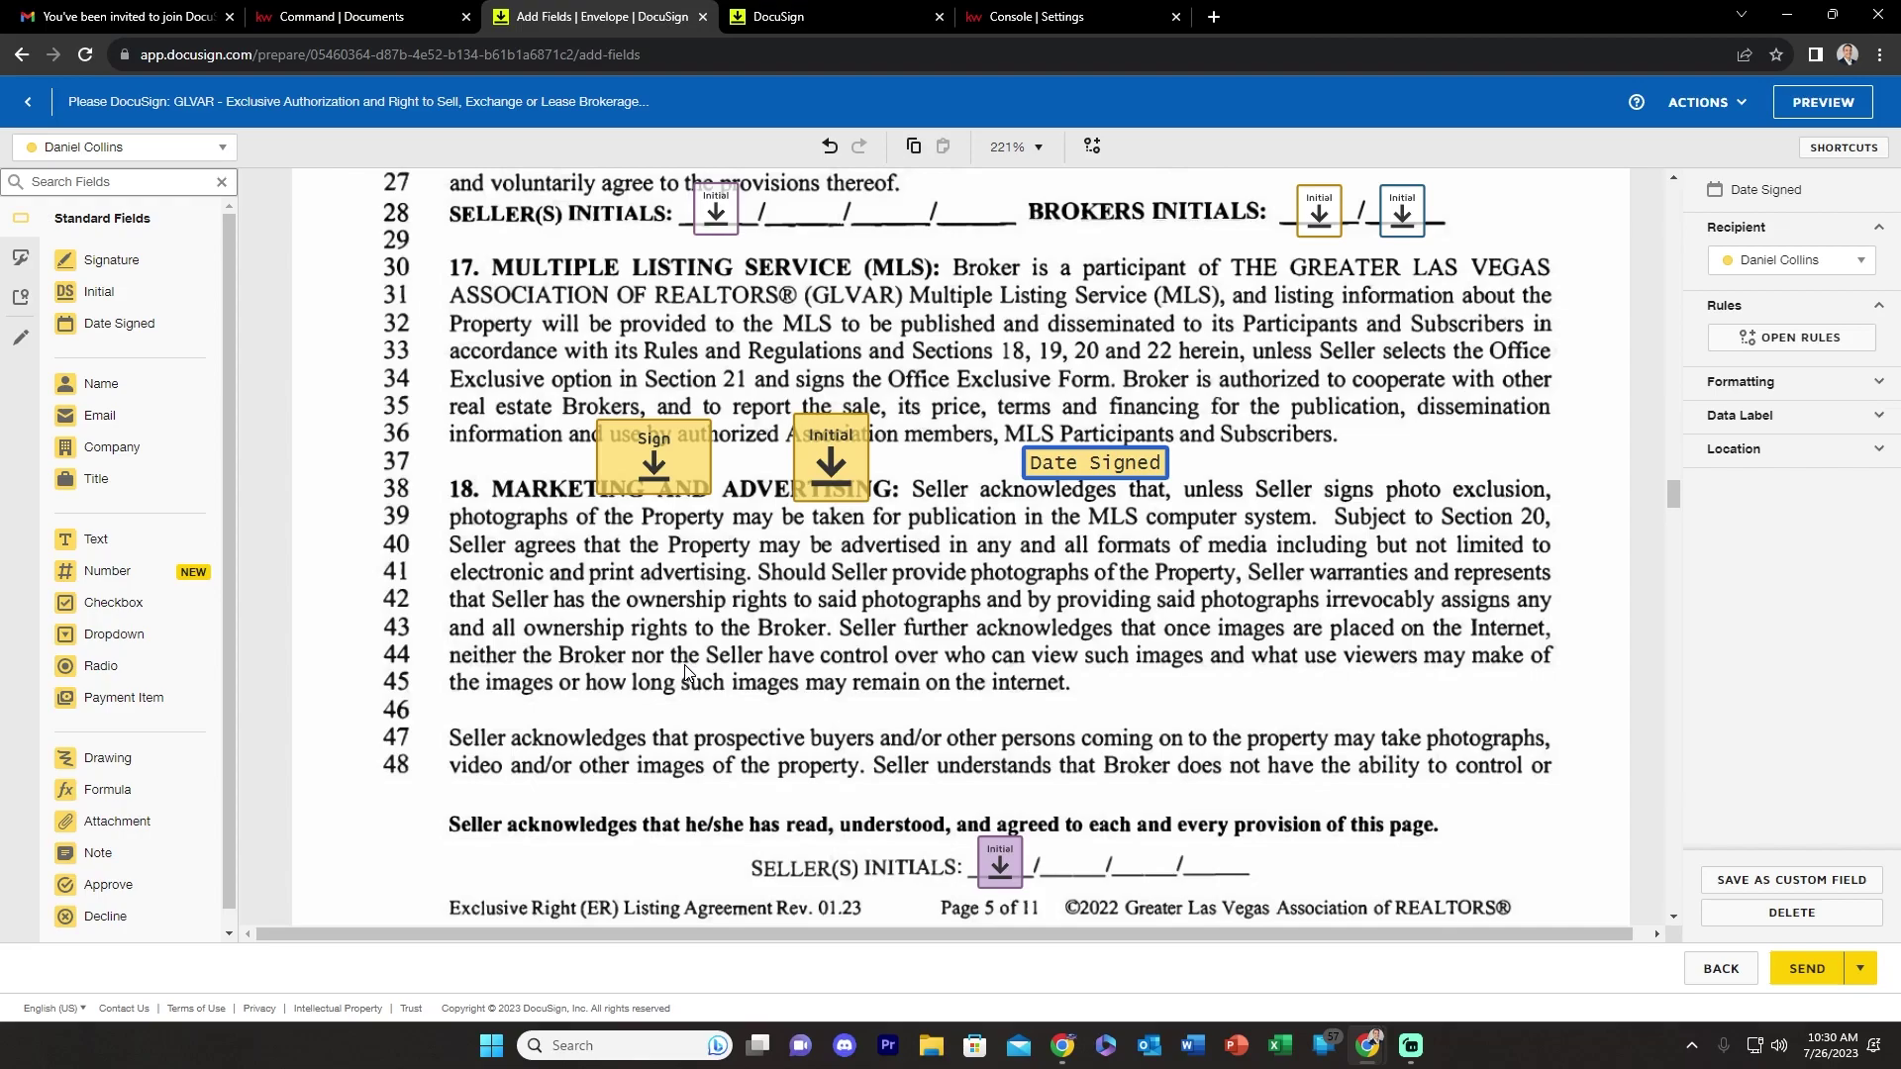
click(621, 468)
key(Delete)
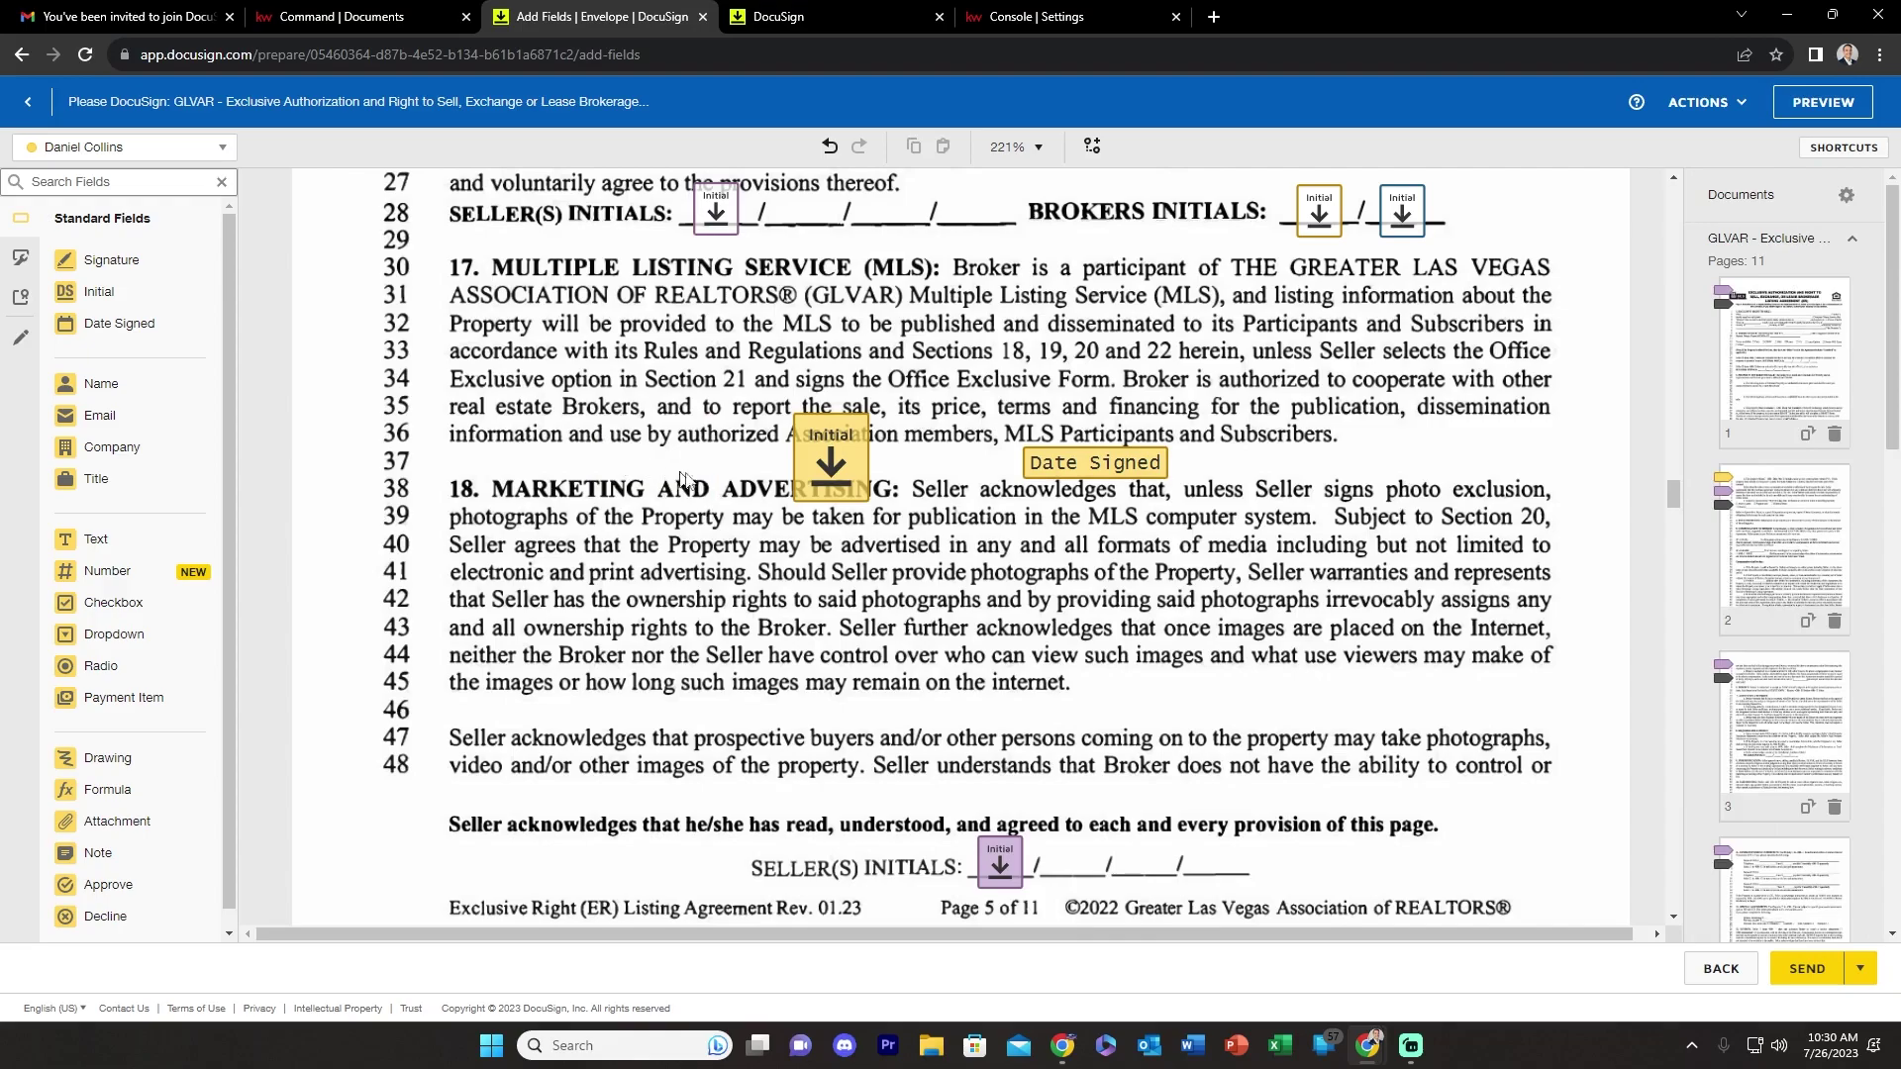
click(820, 461)
key(Delete)
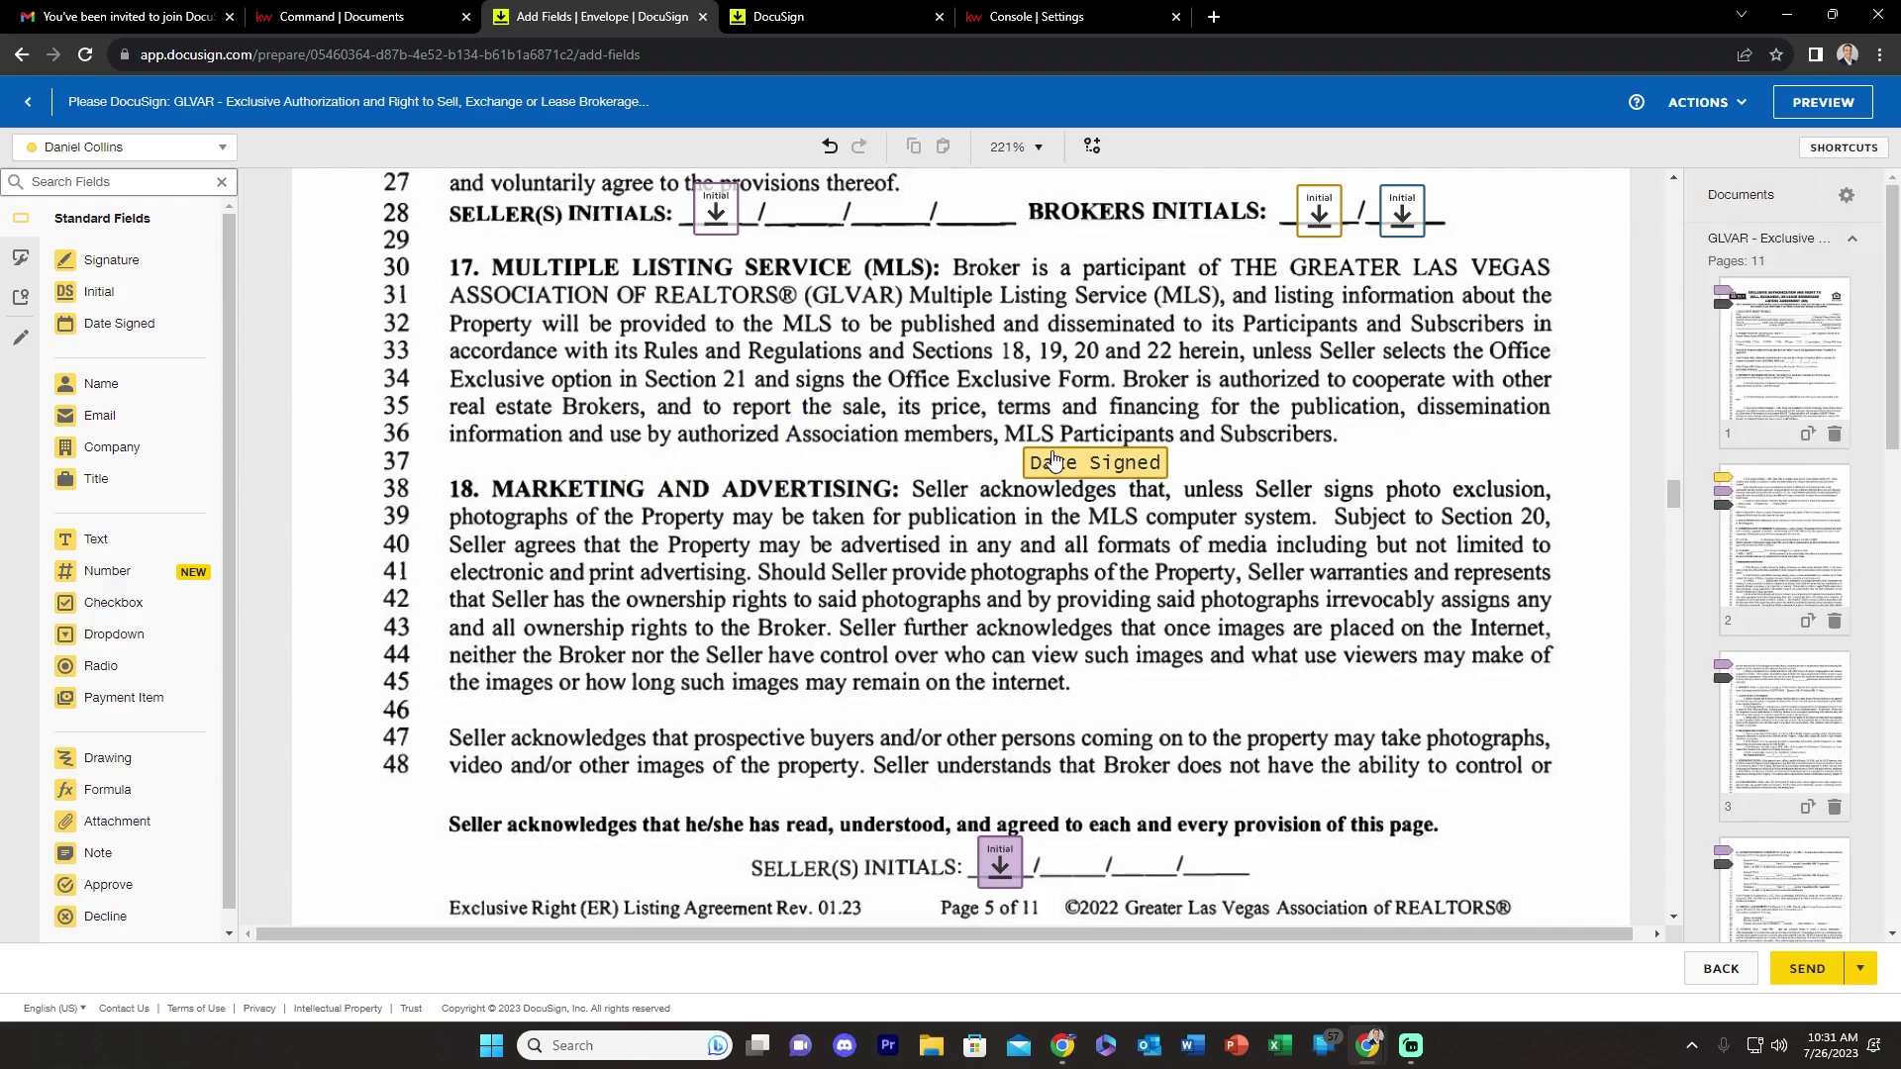
click(1054, 460)
key(Delete)
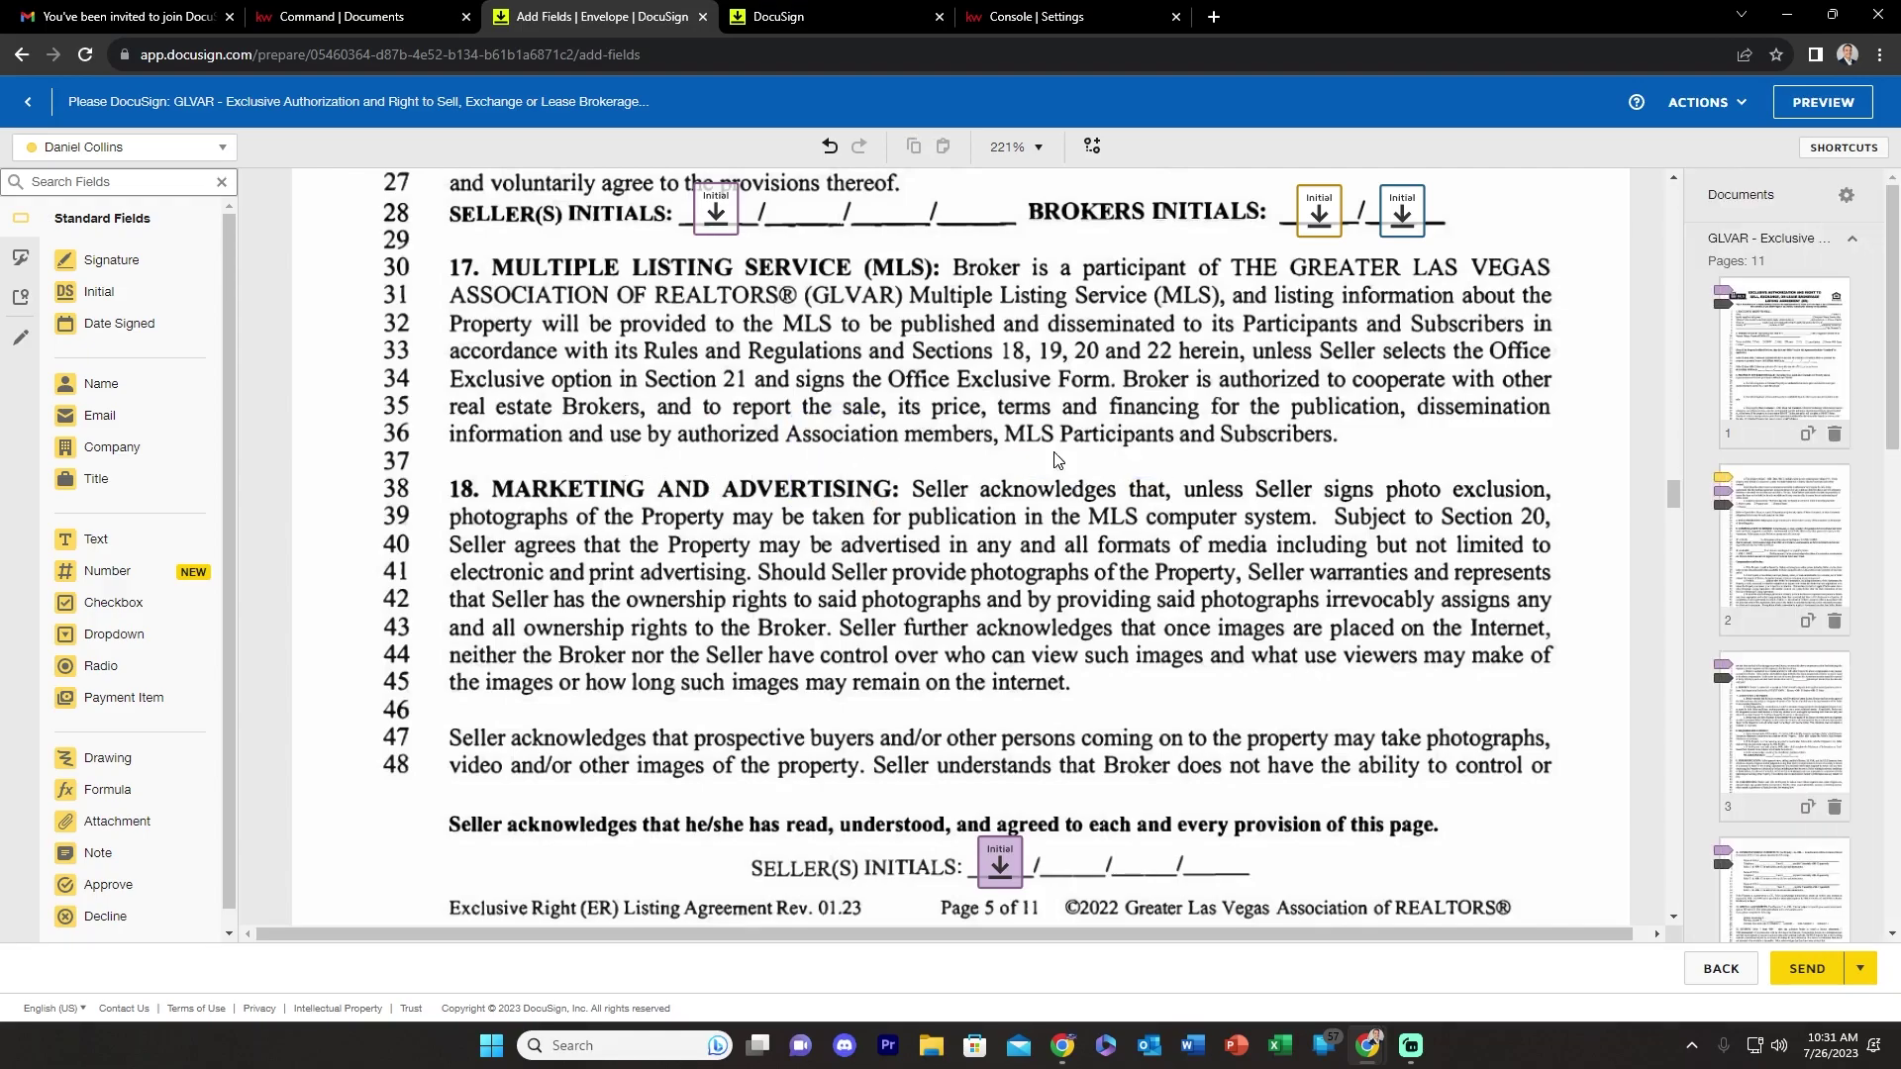